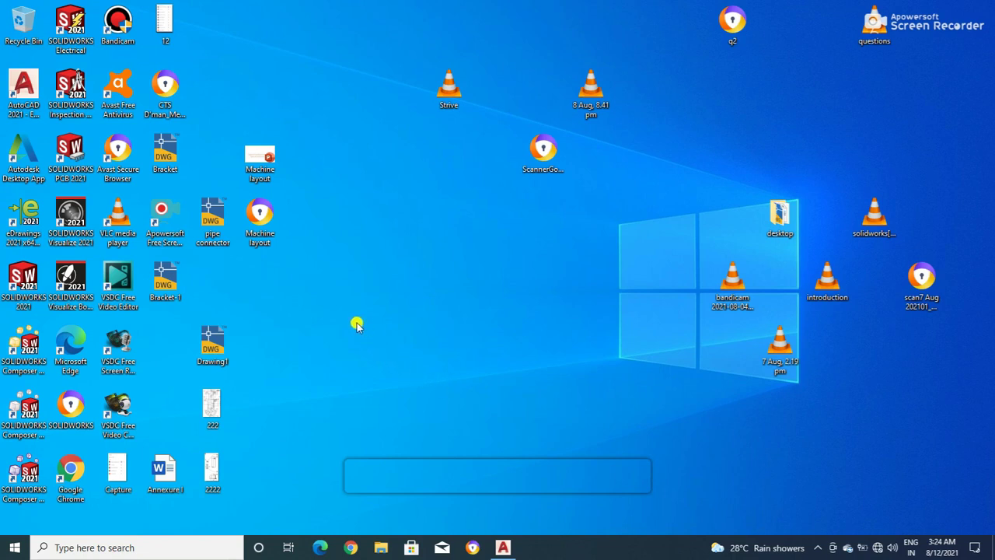
- Restore the minimised AutoCAD 2021 window from the Windows taskbar
left_click(504, 549)
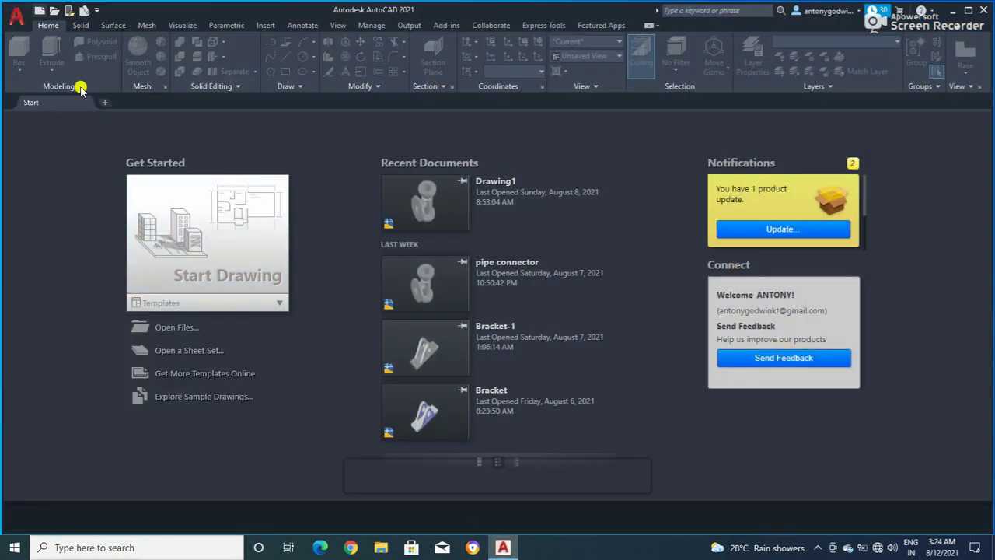
- Start a new blank drawing with Open with no Template - Metric
left_click(37, 11)
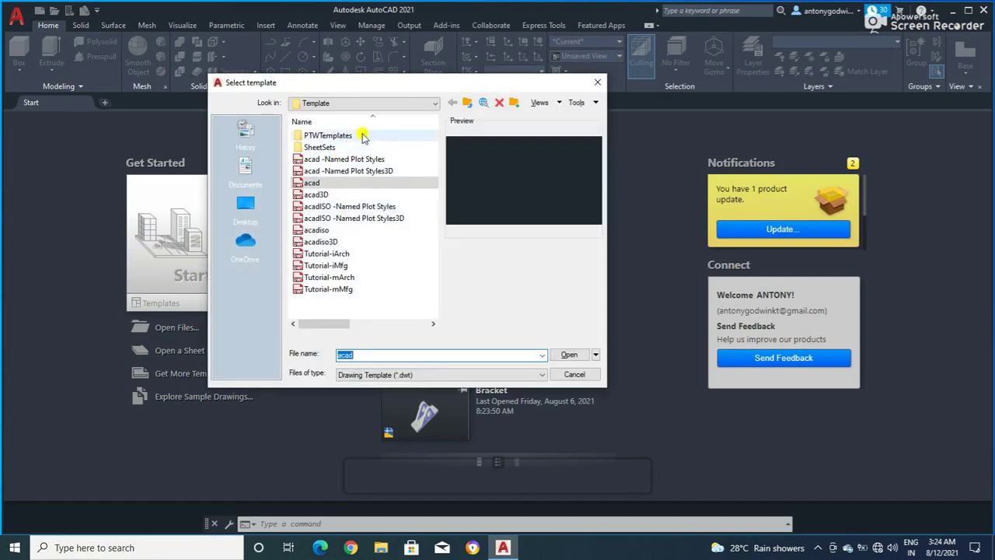
left_click(597, 356)
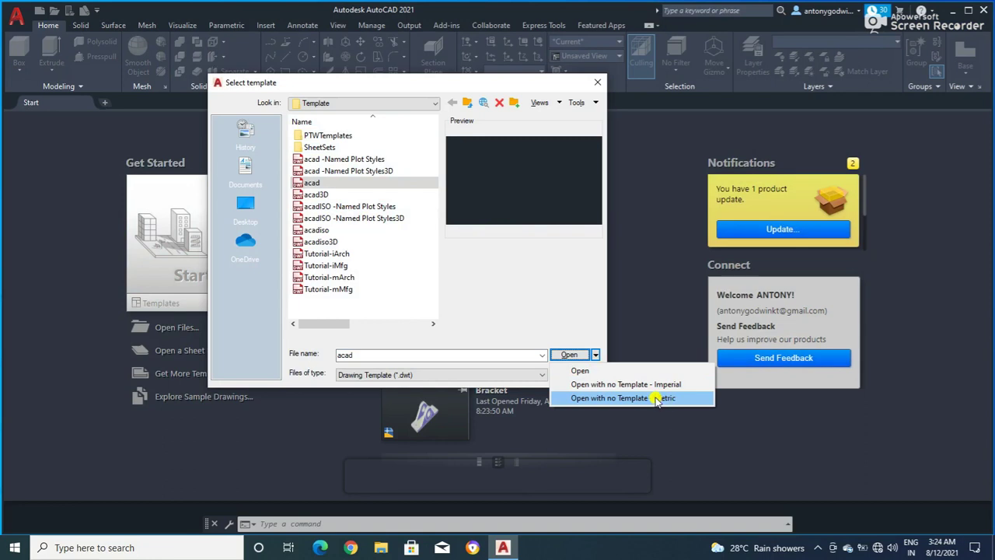
left_click(656, 398)
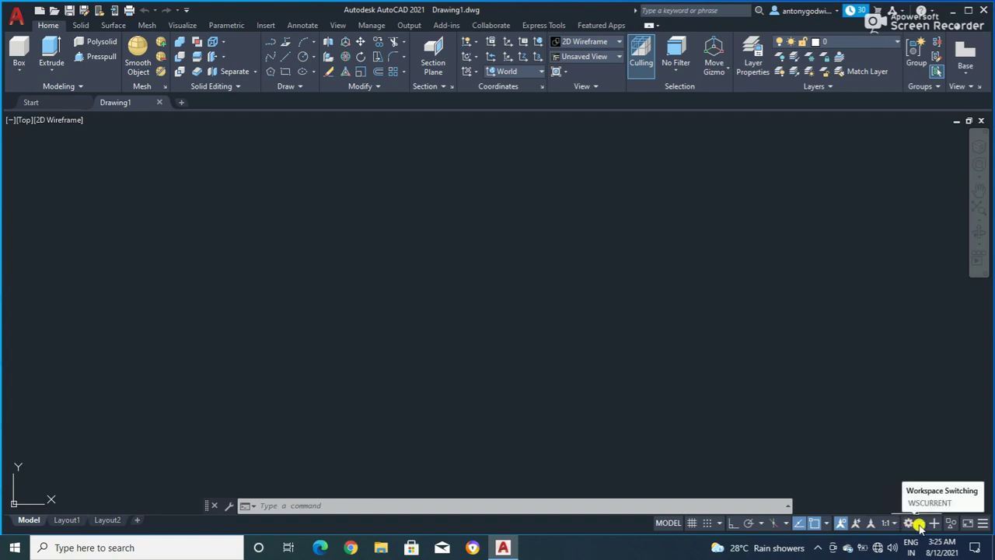
- Leave the workspace unchanged and switch the empty drawing to the Front preset view
left_click(918, 524)
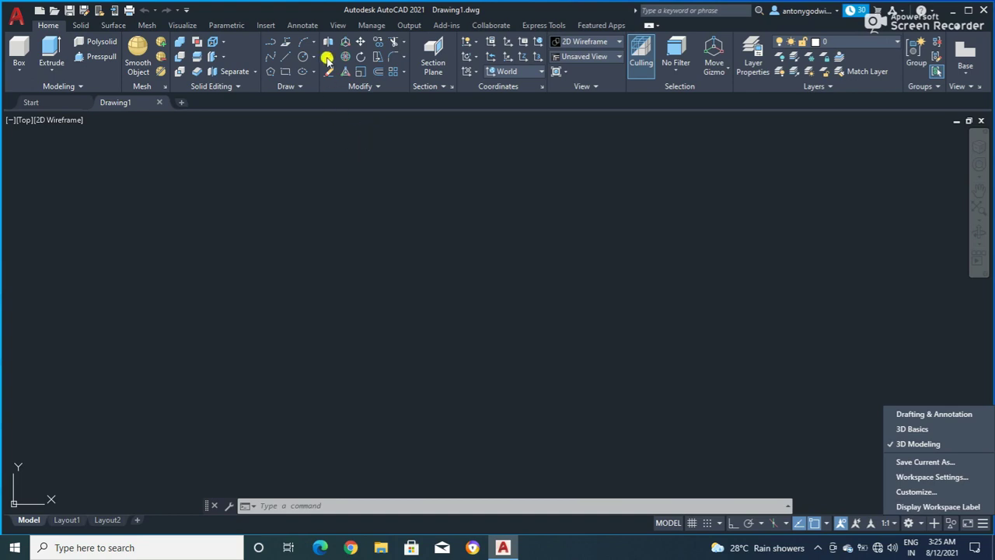
left_click(334, 27)
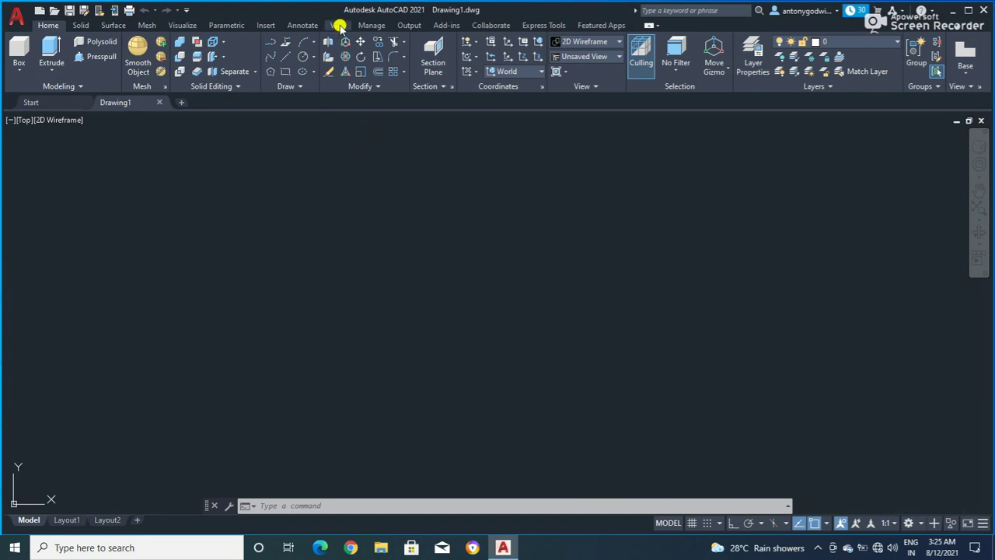
left_click(334, 26)
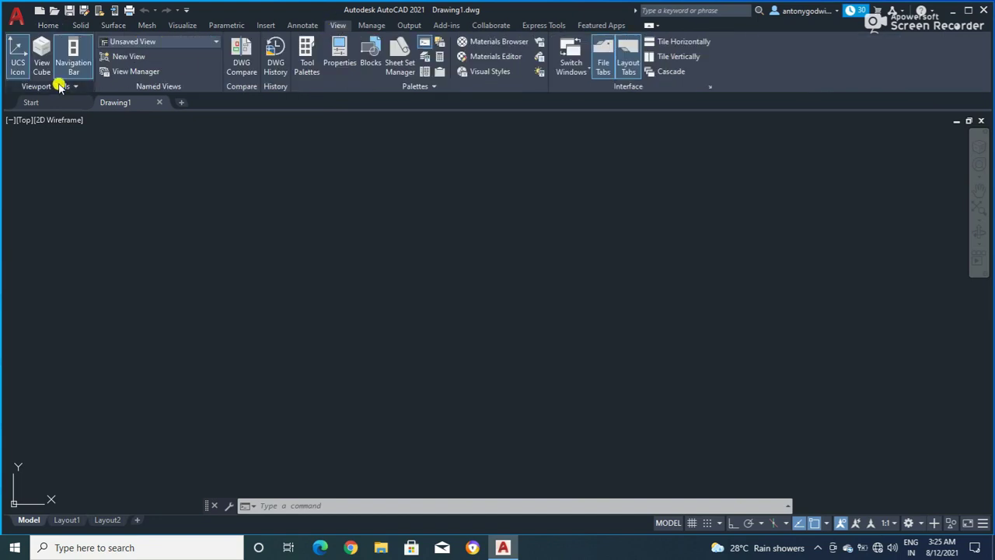
left_click(145, 45)
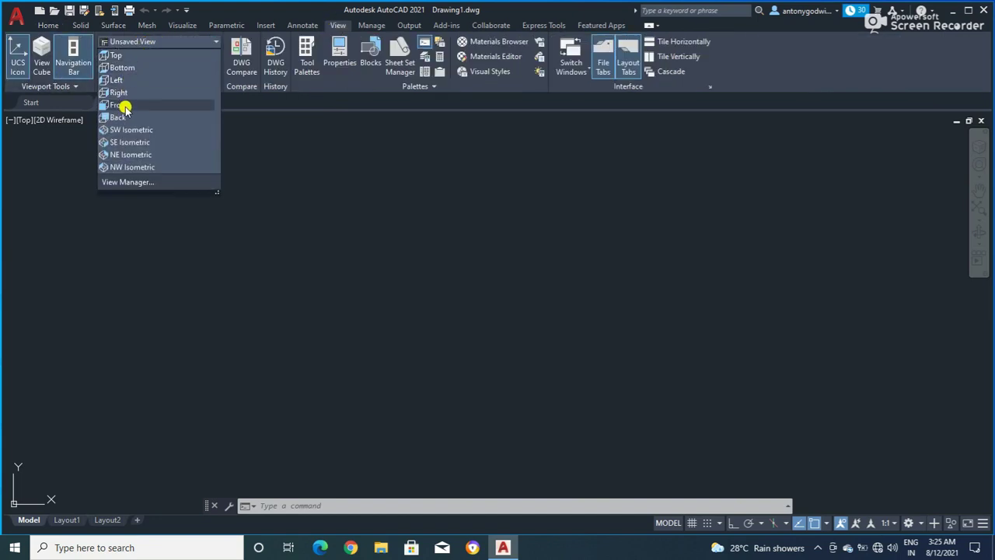
left_click(126, 102)
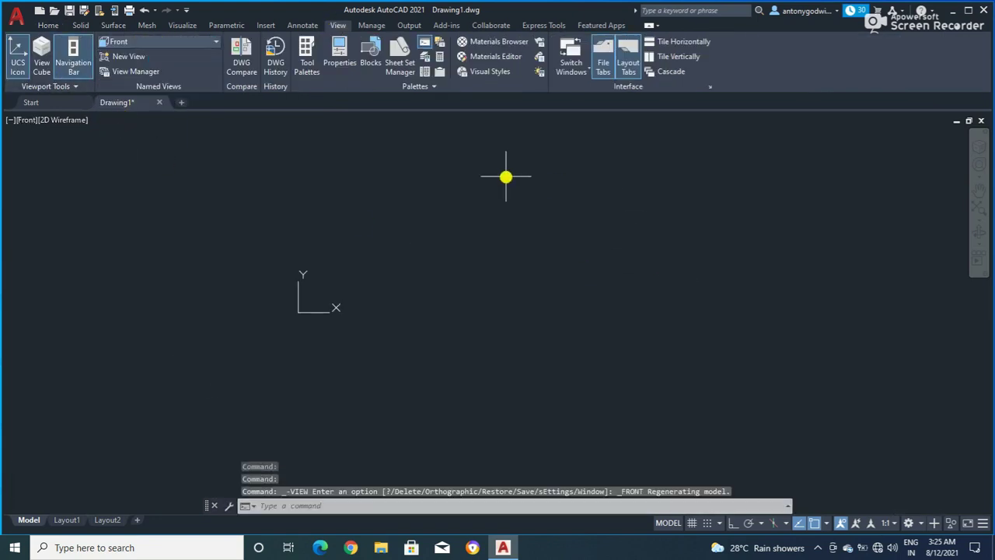
scroll(506, 176, "up", 3)
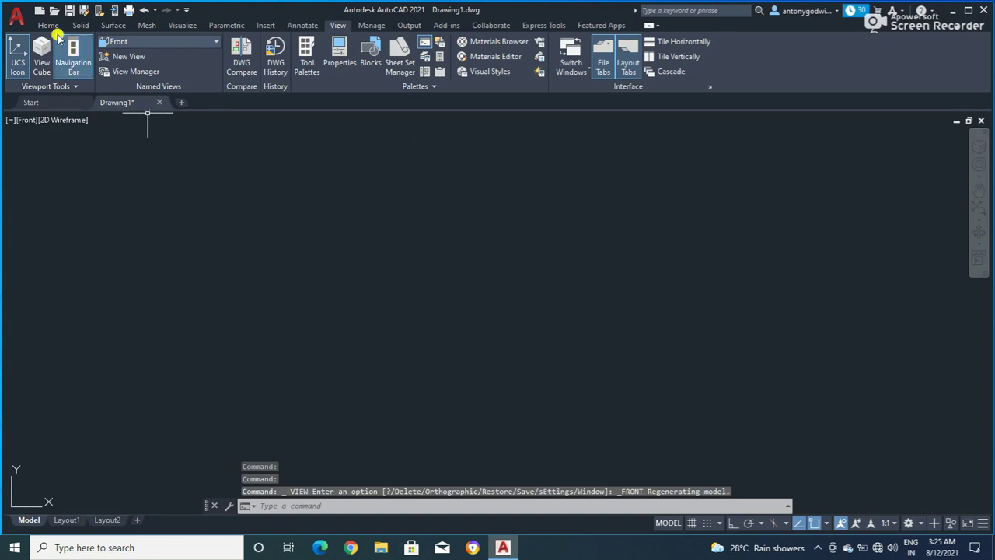
left_click(48, 26)
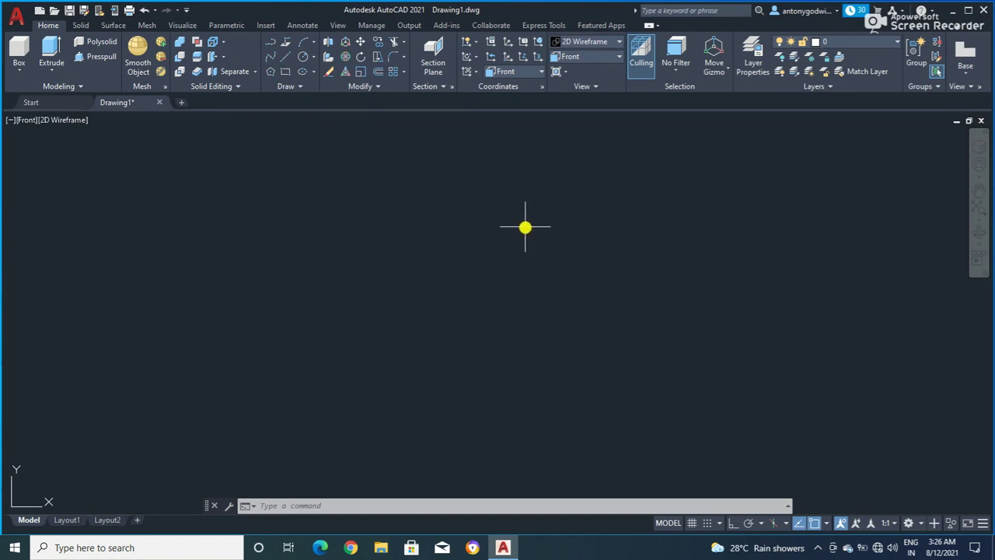
- Start a polyline near the bottom left and draw its vertical first segment with Ortho on
left_click(270, 43)
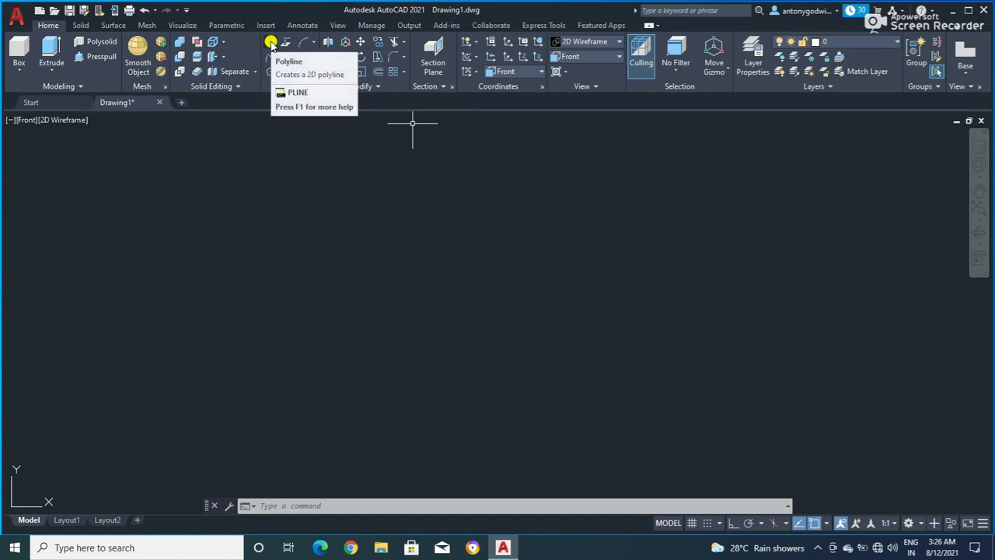
left_click(270, 42)
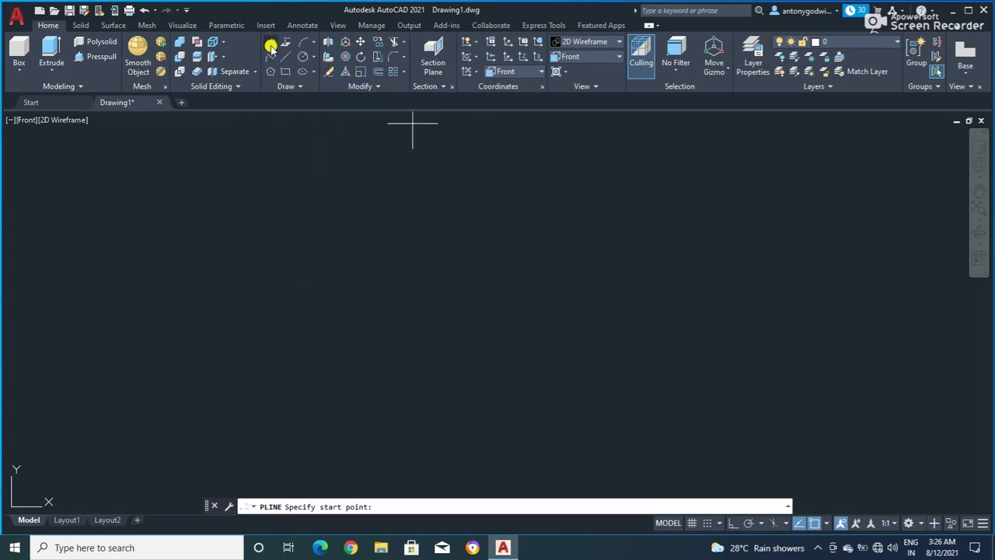
left_click(308, 447)
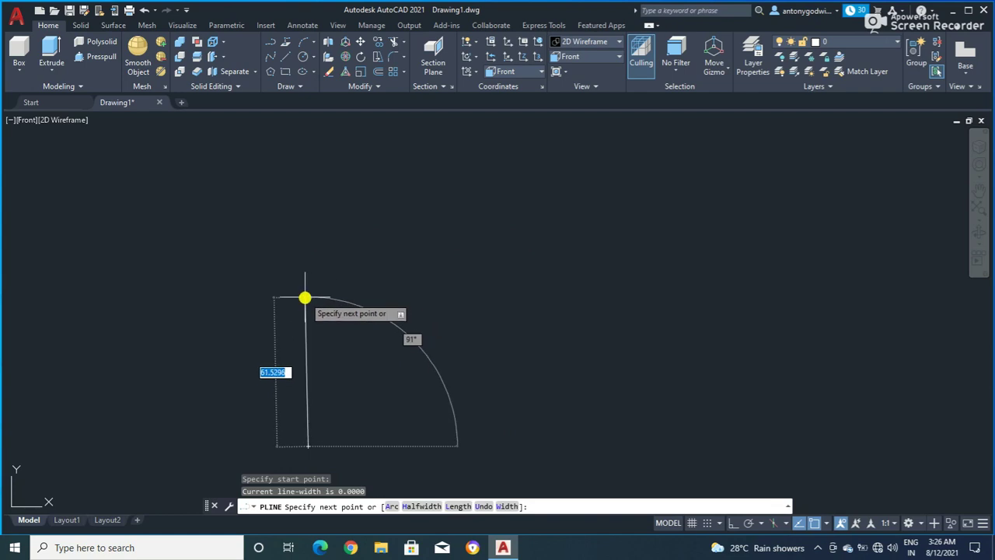
key("F8")
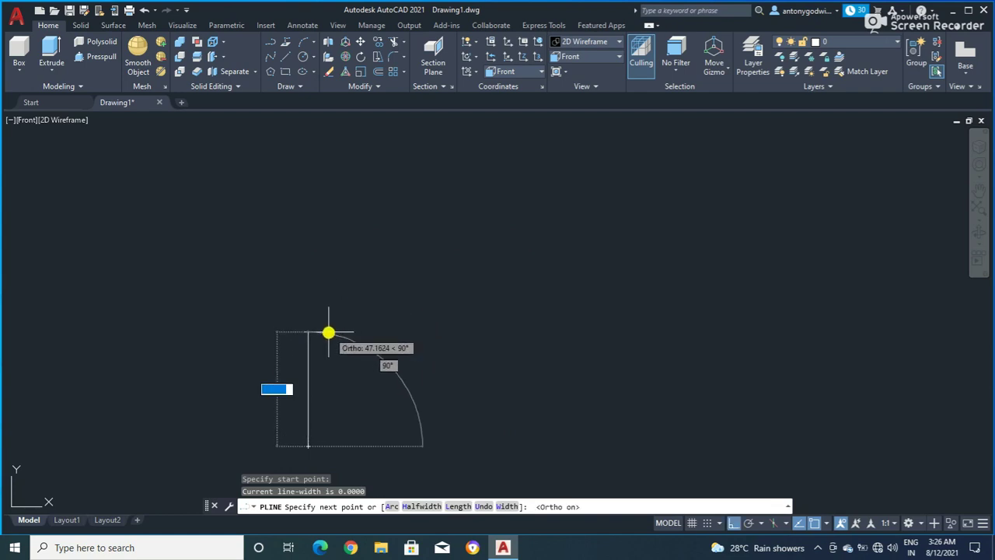
left_click(329, 321)
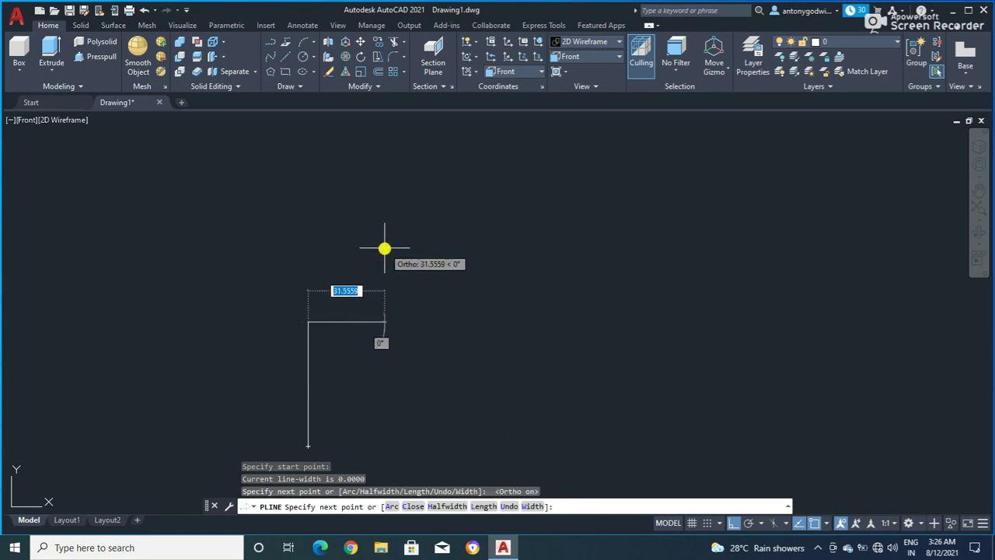
- Add two angled segments and a horizontal run to the right, then finish the polyline
key("F8")
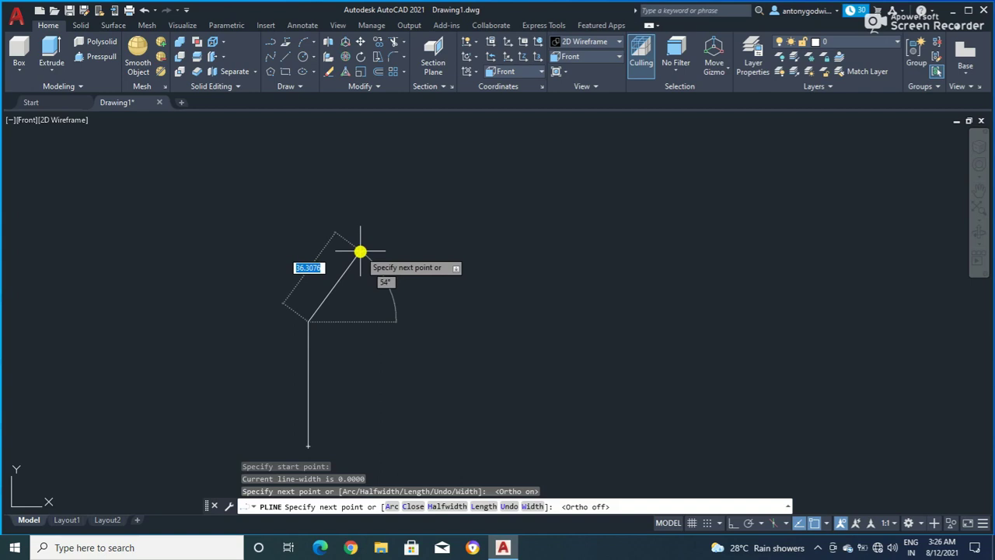
left_click(360, 250)
left_click(452, 204)
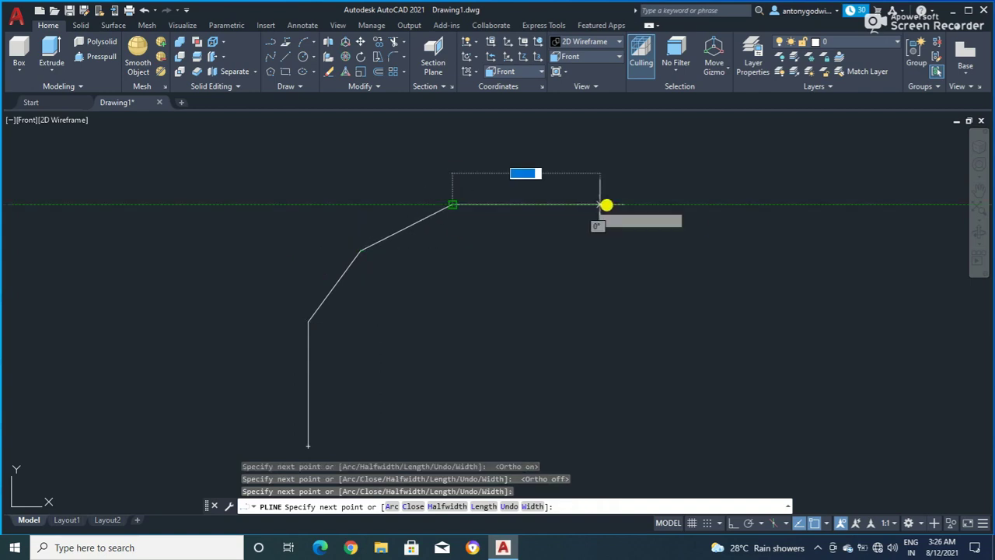
left_click(632, 205)
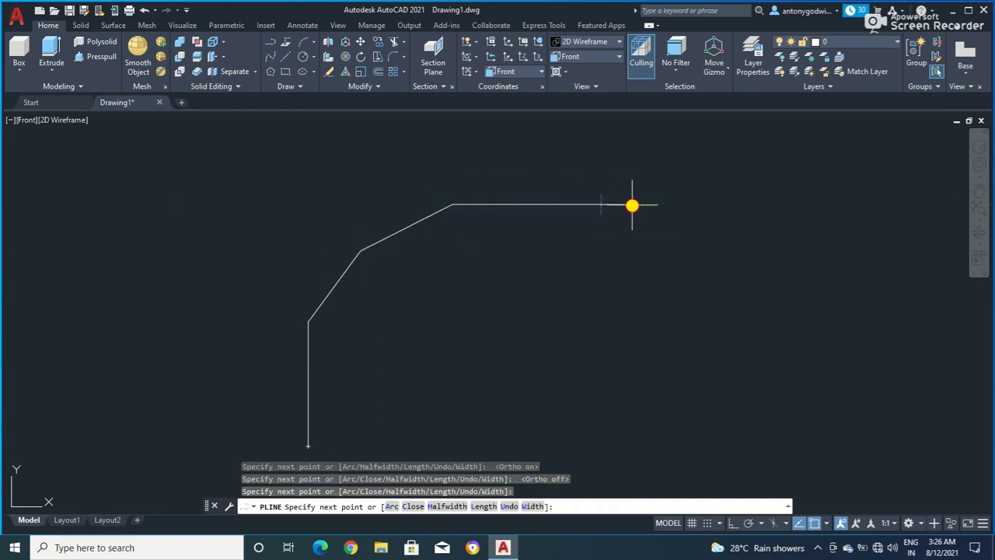
right_click(667, 193)
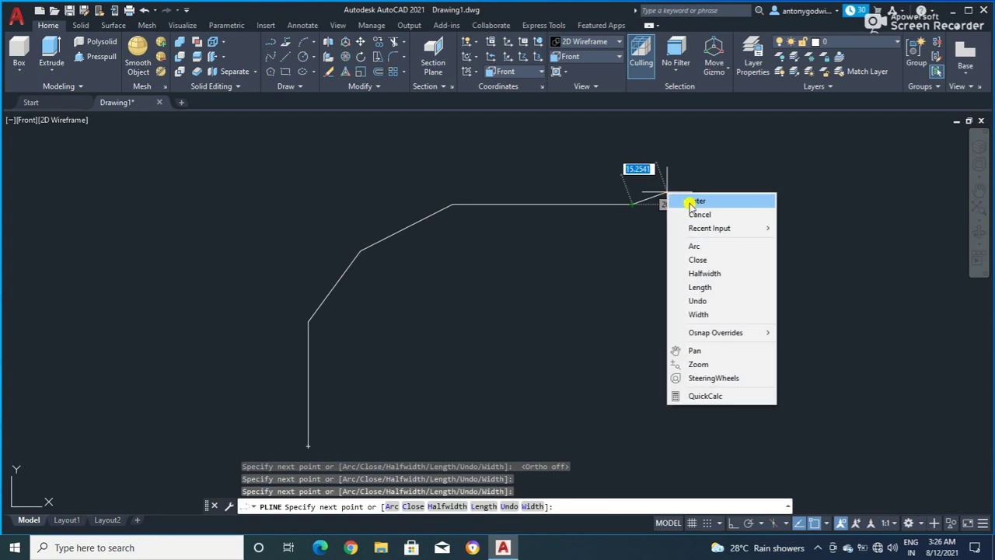
left_click(687, 201)
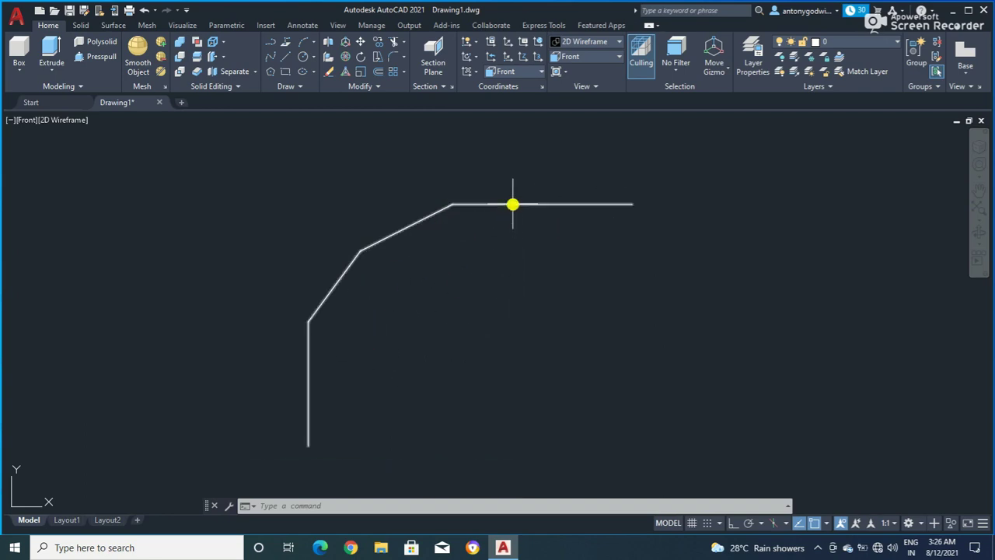
left_click(513, 204)
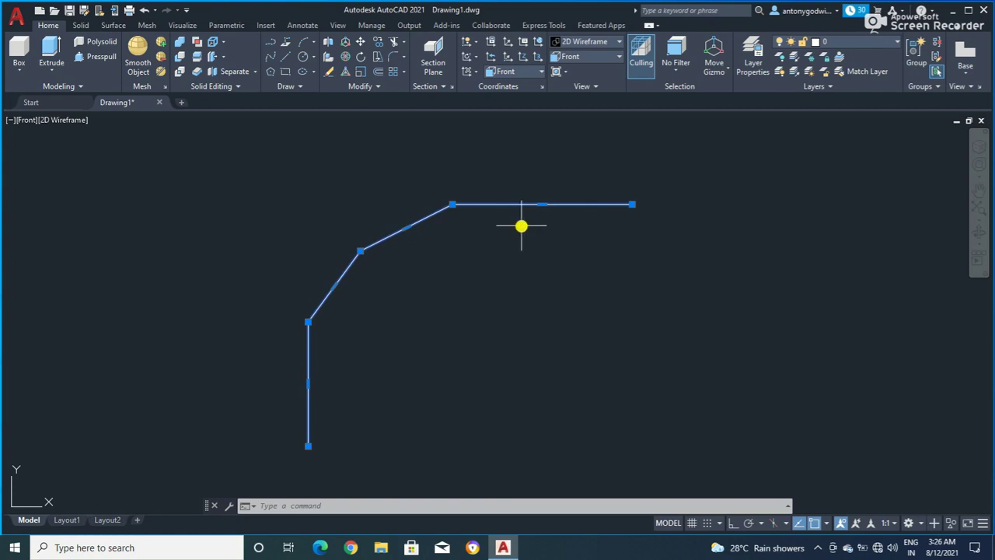
key("Escape")
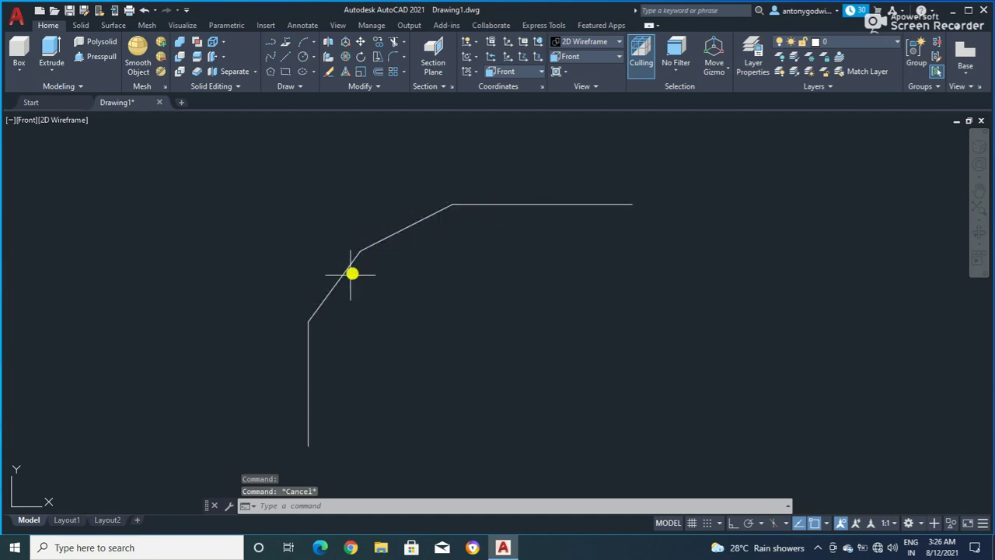
- Convert the four-segment polyline into a smooth spline with Polyline > Spline, then zoom out
left_click(424, 219)
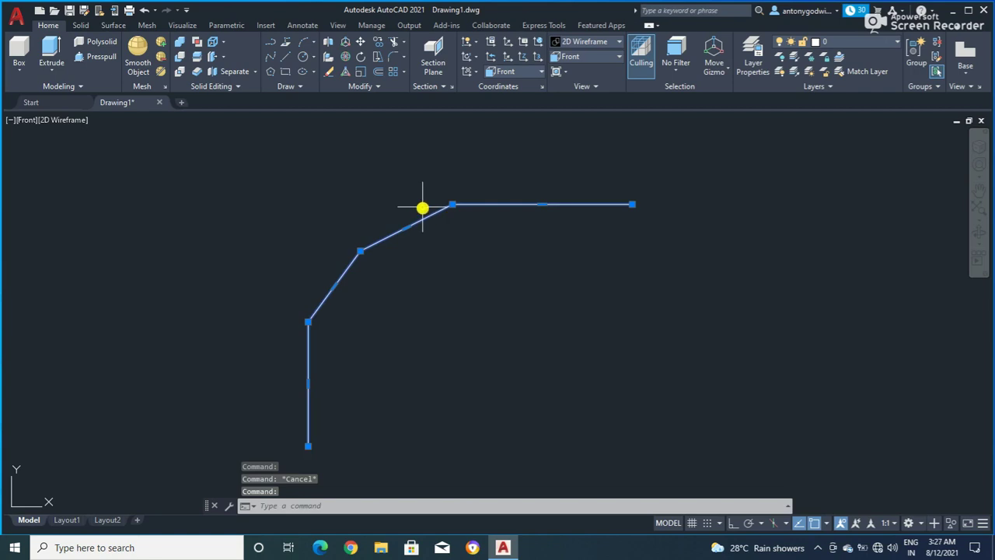
right_click(425, 172)
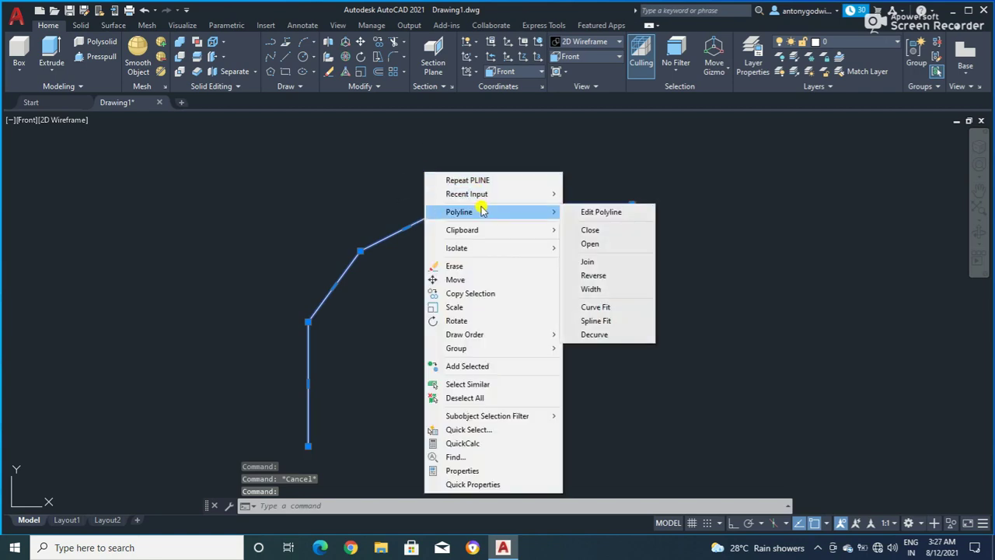
mouse_move(460, 211)
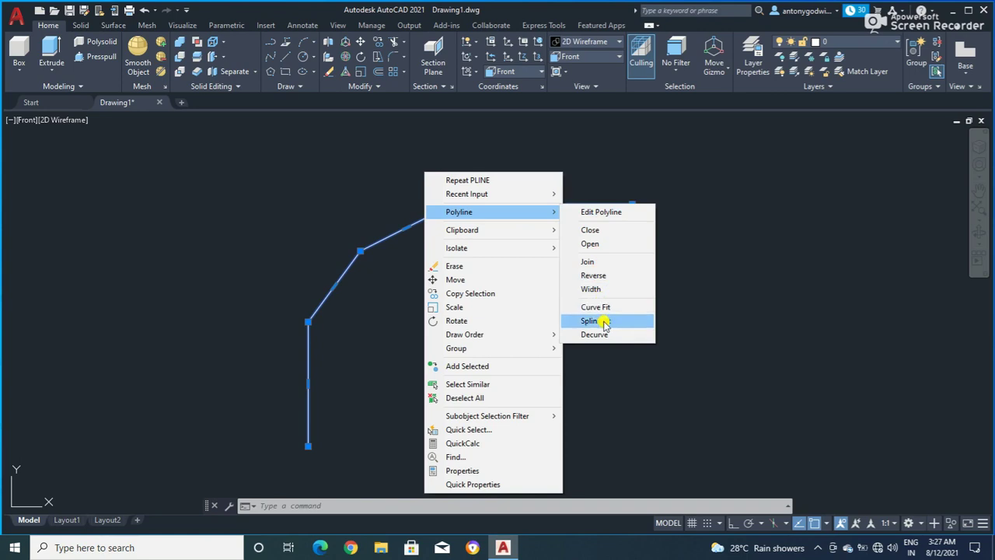
left_click(604, 321)
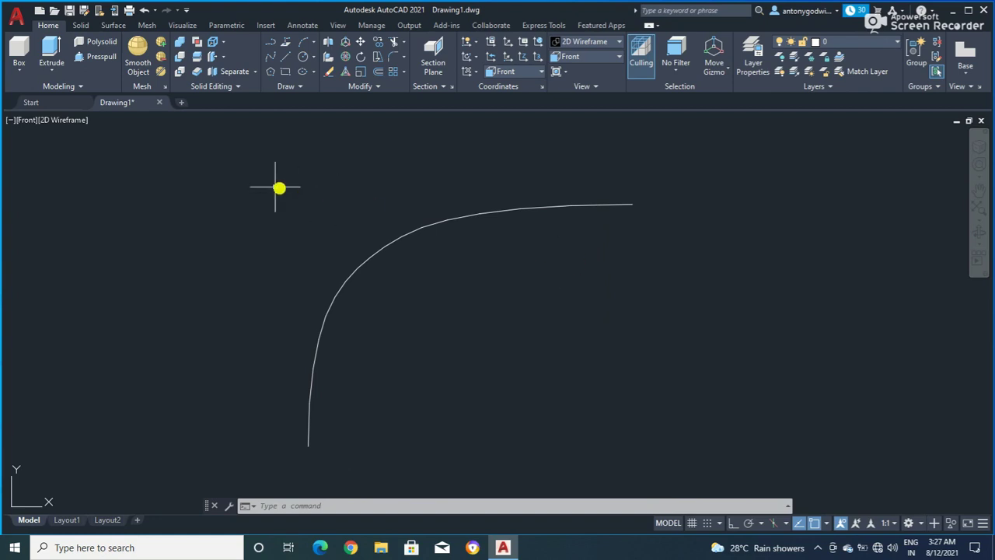
scroll(296, 198, "down", 1)
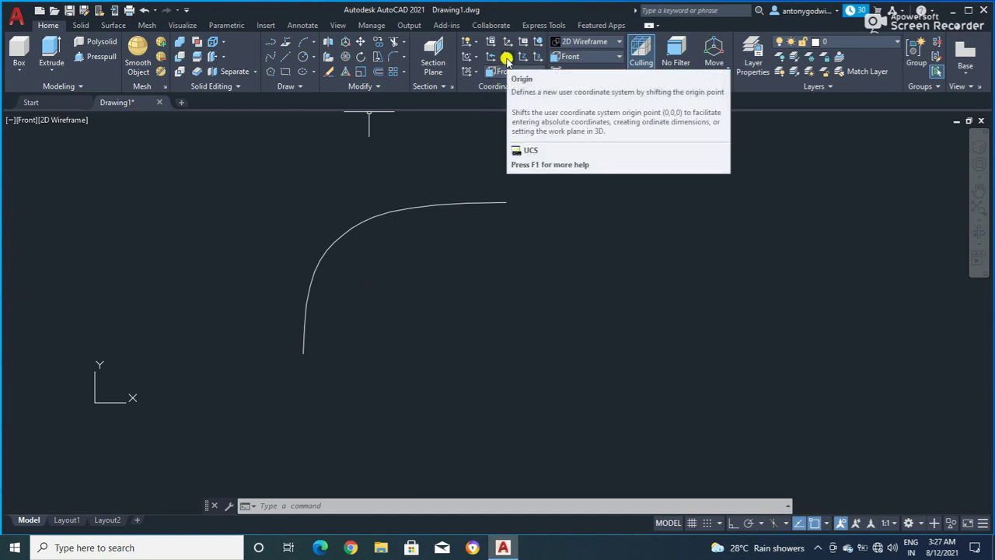
- Place the UCS origin at the curve's lower endpoint and orbit into a 3D view
left_click(506, 59)
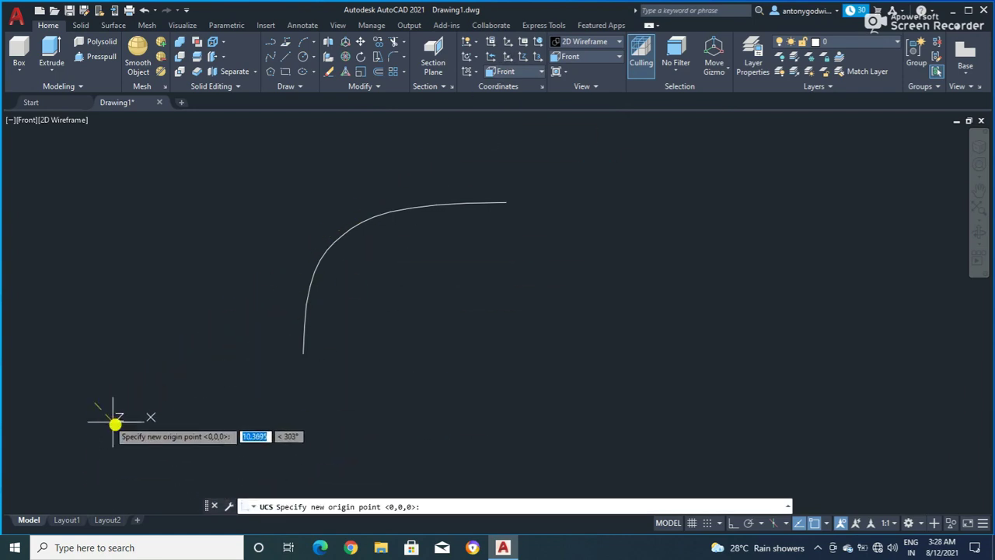
left_click(306, 355)
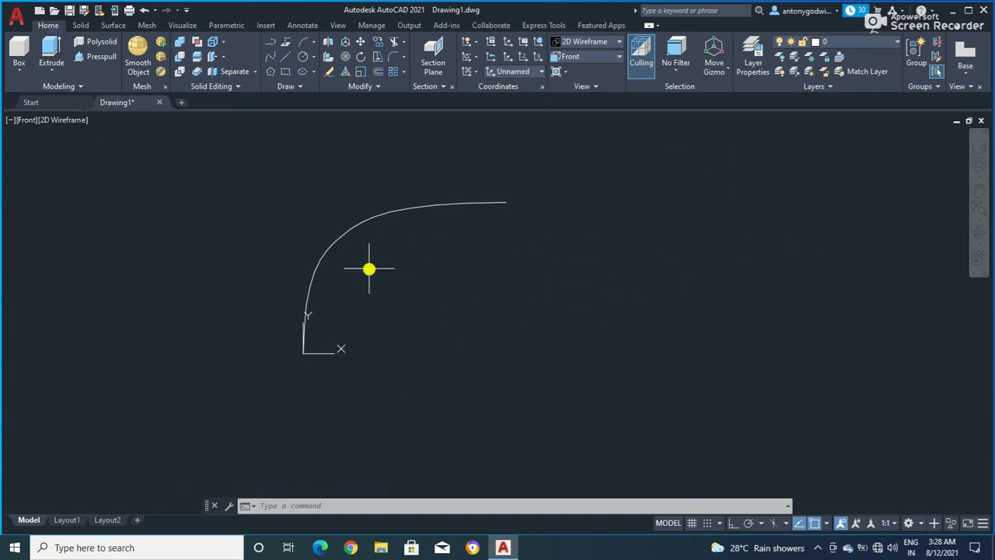
mouse_move(382, 278)
middle_mouse_down("shift")
mouse_move(425, 319)
mouse_move(330, 393)
middle_mouse_up("shift")
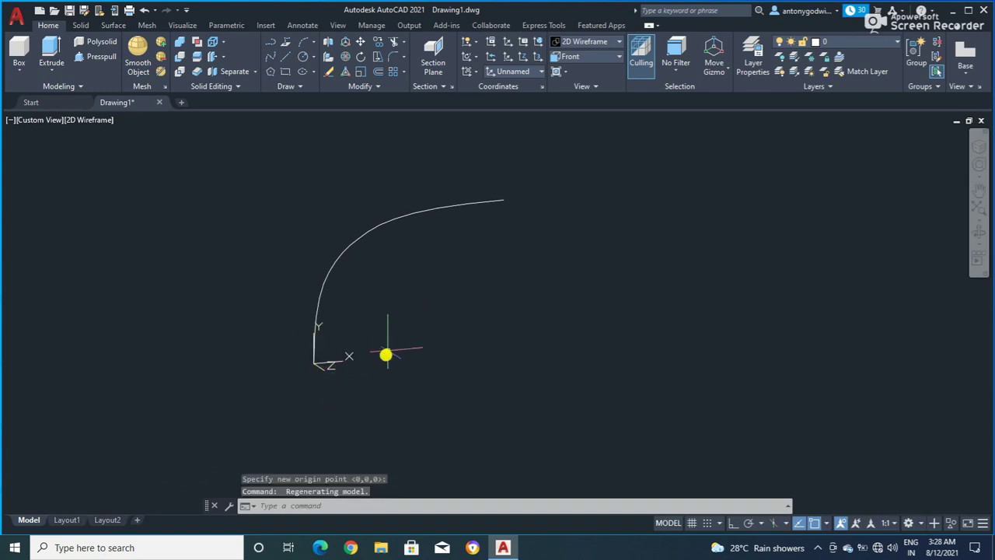
middle_click_drag(387, 337, 380, 373, "shift")
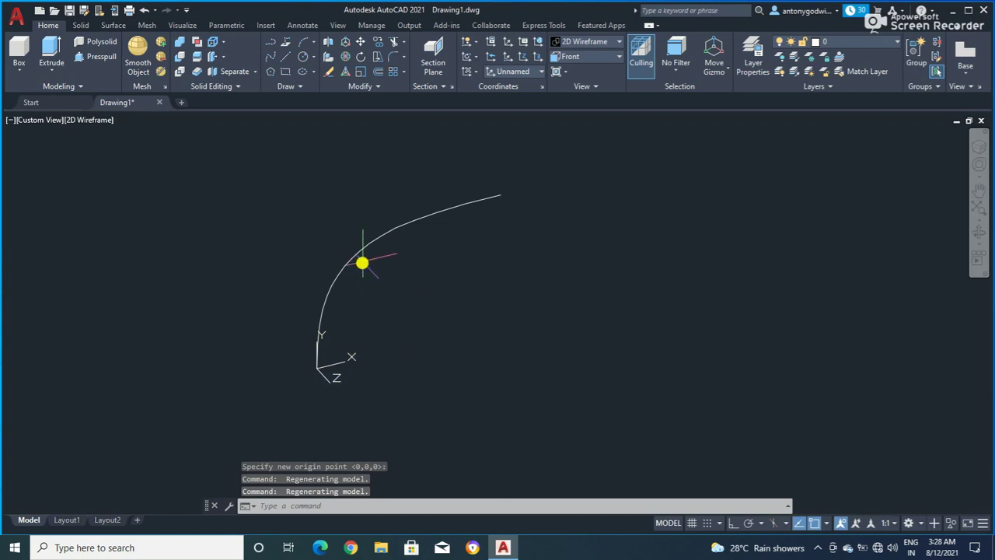
- Draw a trial circle near the base of the curve
left_click(304, 58)
left_click(433, 382)
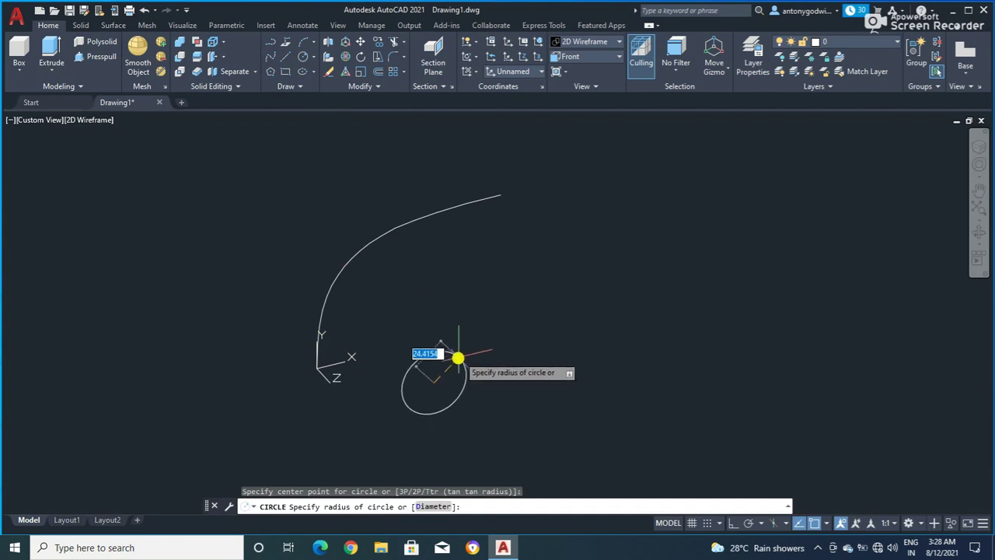
left_click(461, 354)
mouse_move(461, 354)
middle_mouse_down("shift")
mouse_move(507, 365)
mouse_move(485, 337)
mouse_move(478, 295)
mouse_move(485, 326)
middle_mouse_up("shift")
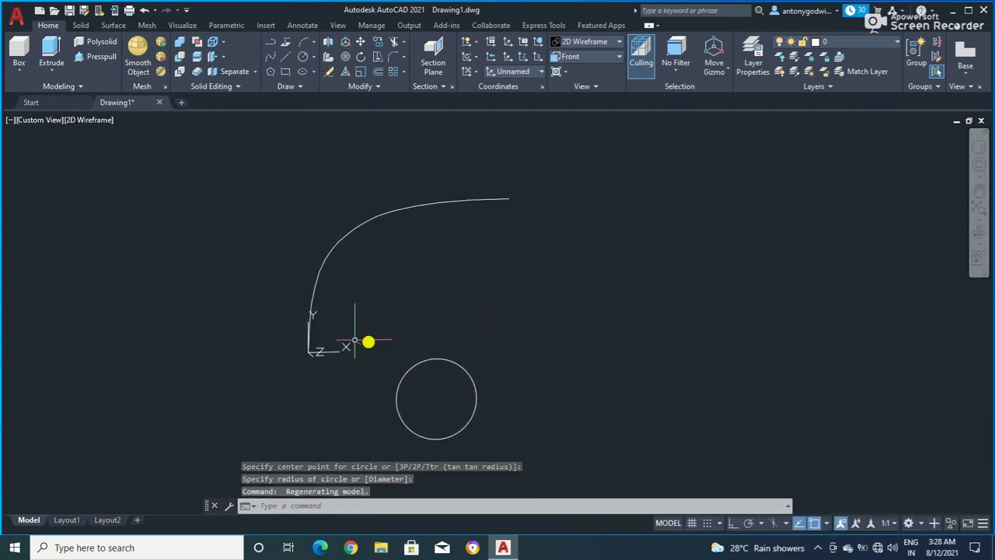
- Select and delete the trial circle, then reorient the view around the curve
left_click(436, 389)
left_click(393, 346)
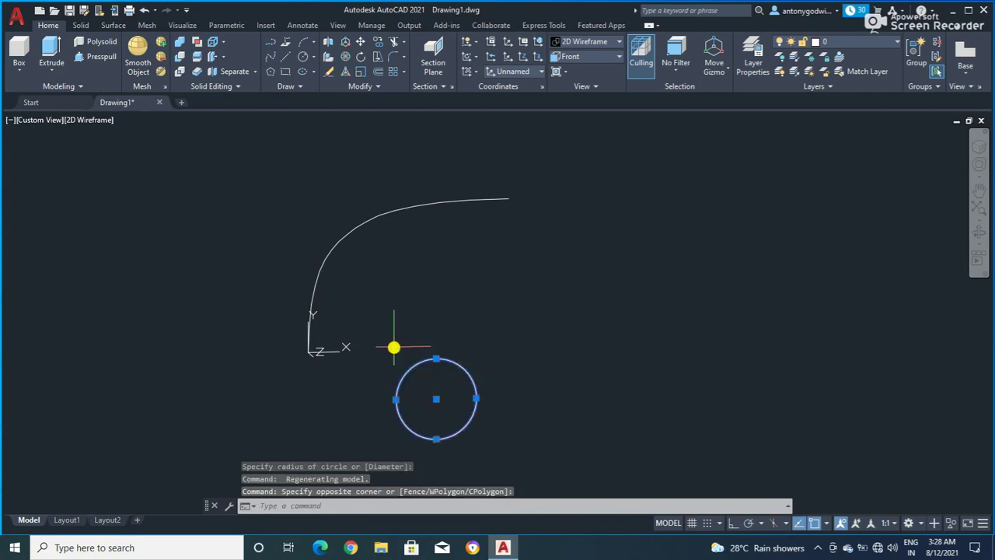
key("Delete")
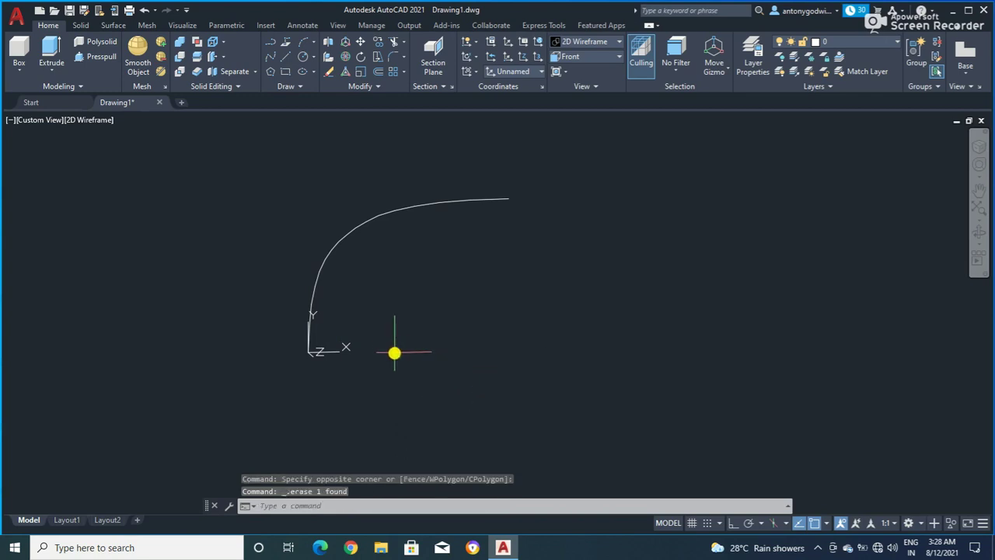
middle_click_drag(392, 322, 417, 378, "shift")
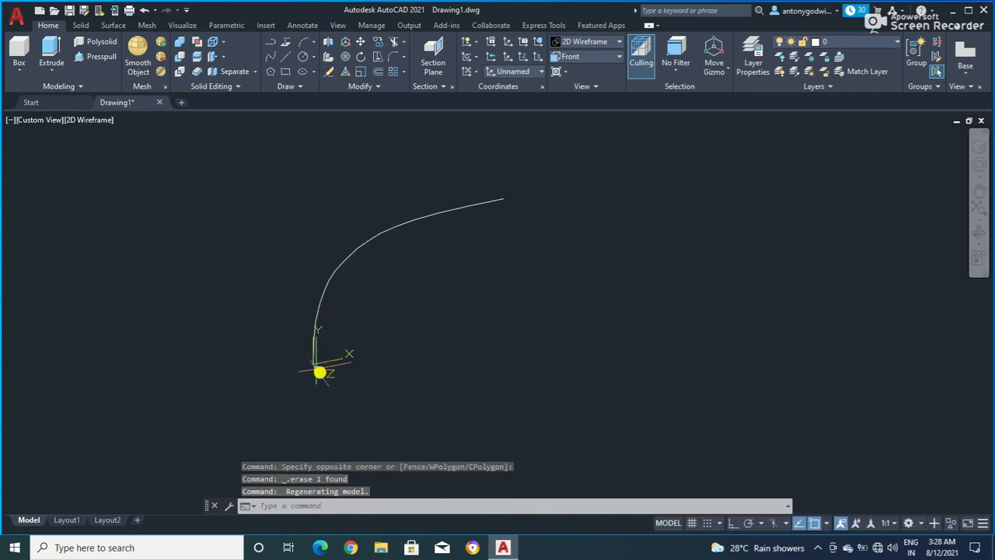
middle_click_drag(332, 376, 321, 336, "shift")
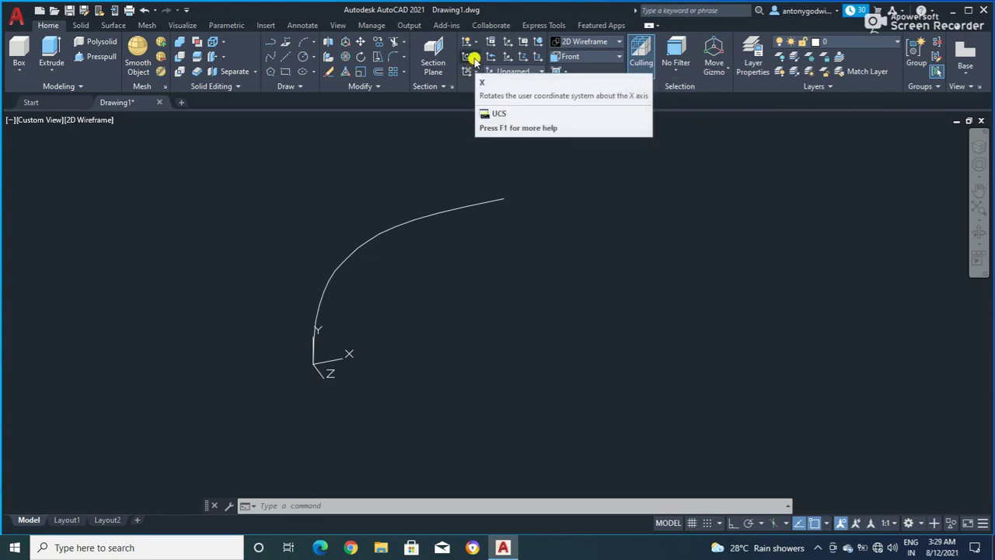
- Rotate the UCS 90° about its X axis with Ortho turned on
left_click(476, 59)
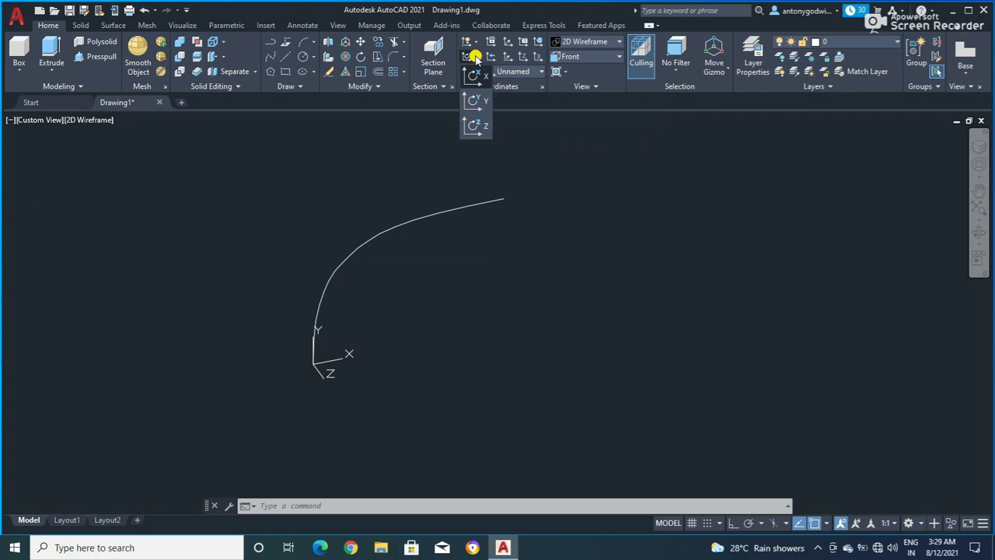
left_click(475, 75)
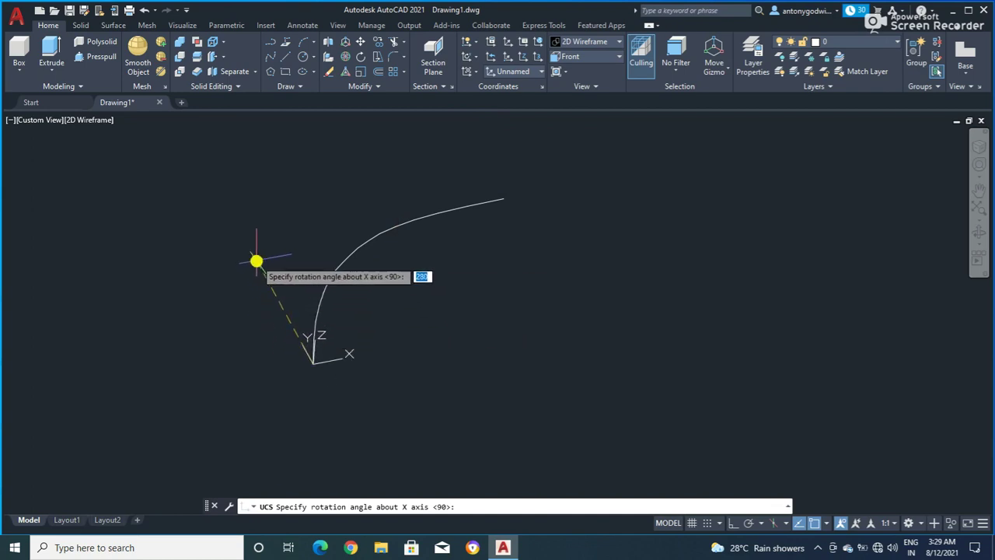
key("F8")
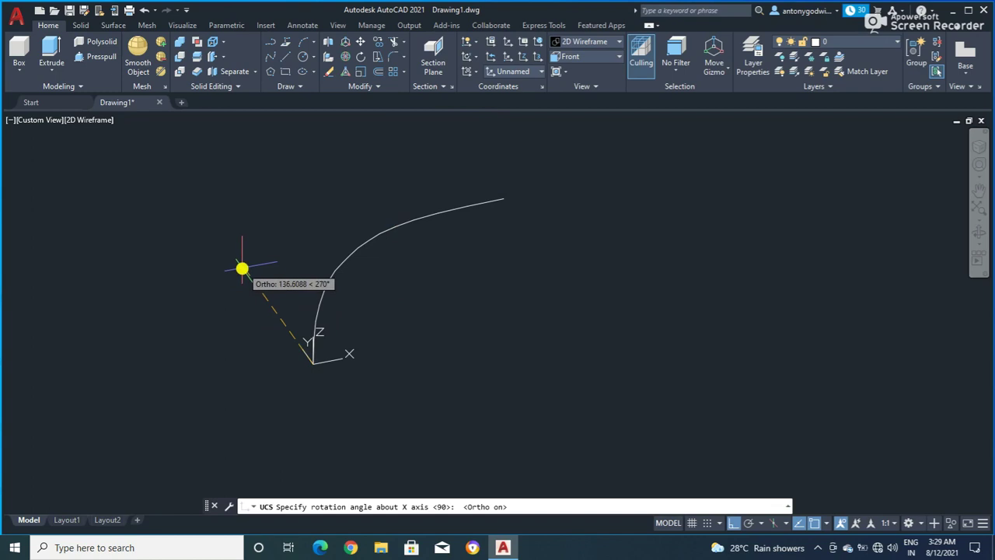
left_click(242, 269)
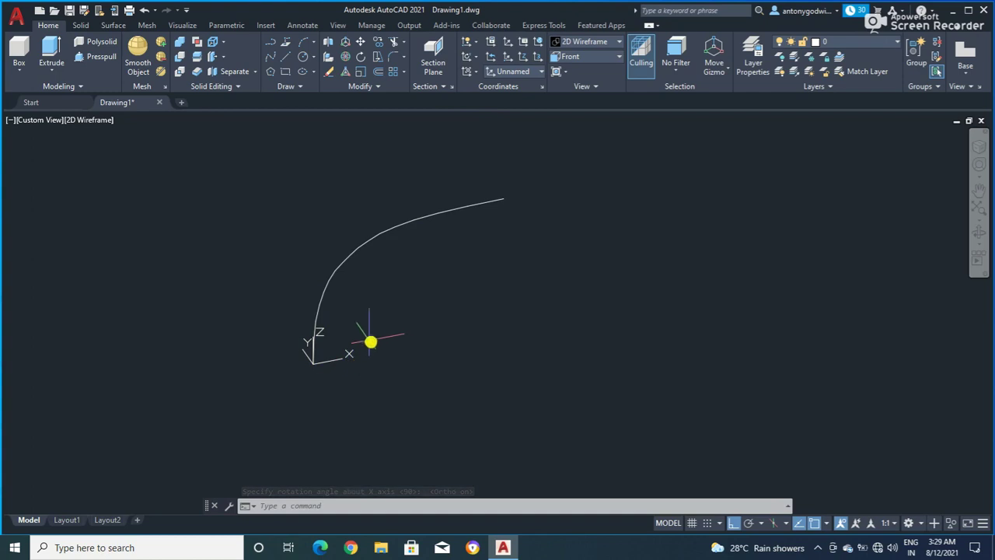
mouse_move(371, 340)
middle_mouse_down("shift")
mouse_move(300, 298)
mouse_move(384, 320)
mouse_move(318, 340)
middle_mouse_up("shift")
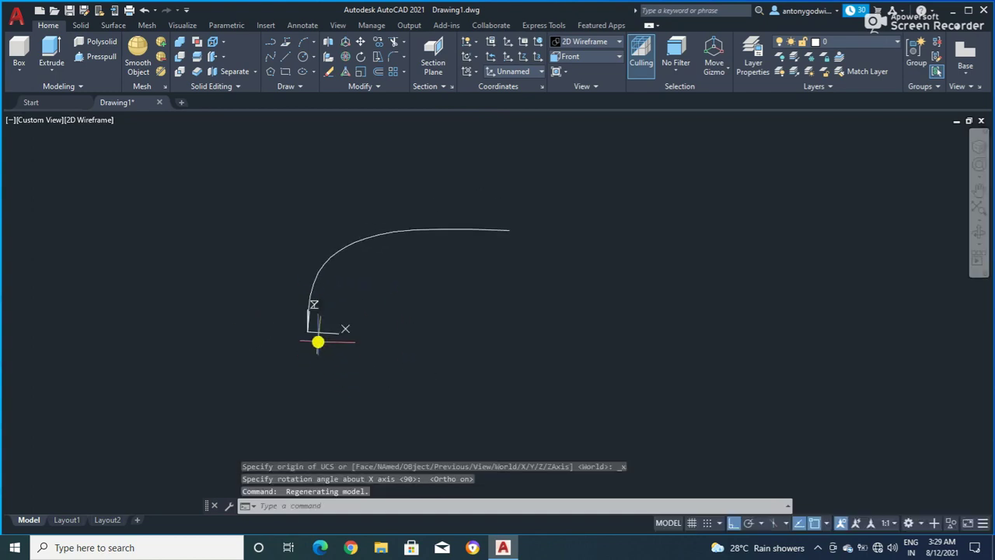
middle_click_drag(347, 289, 382, 284, "shift")
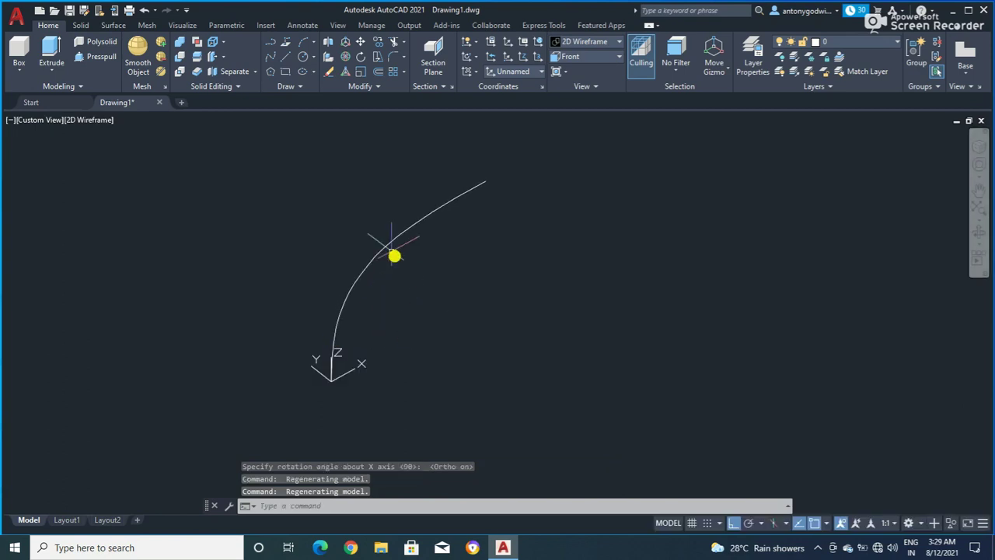
left_click(302, 57)
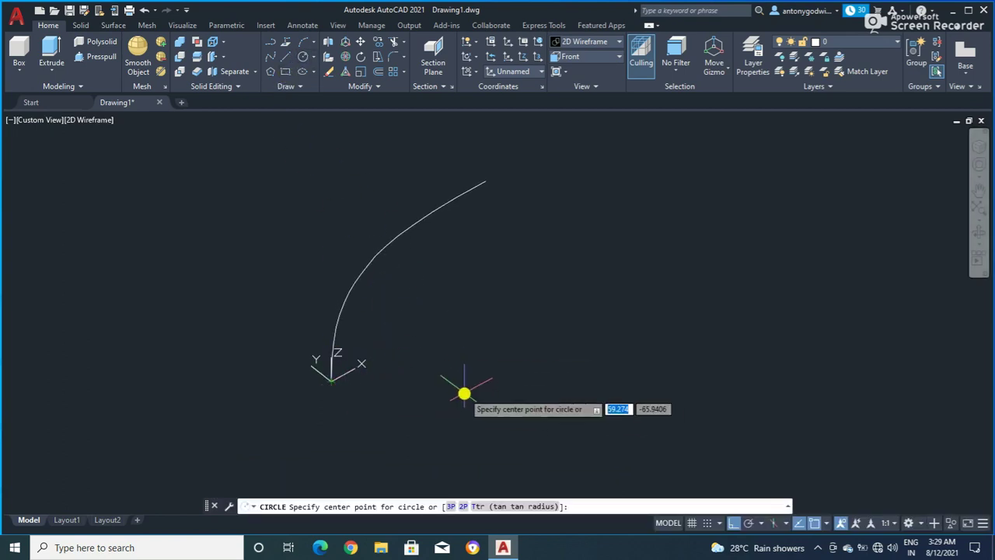
left_click(330, 381)
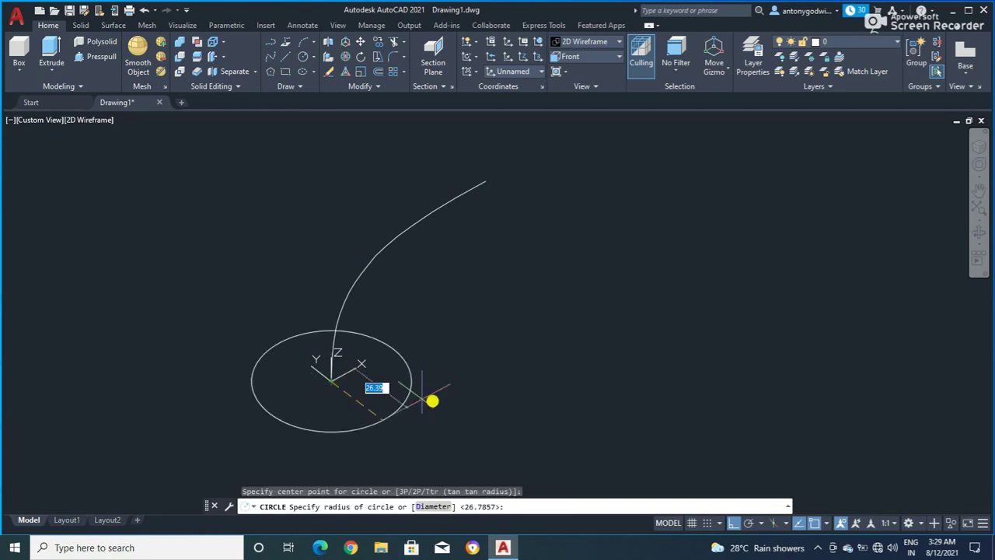
left_click(403, 389)
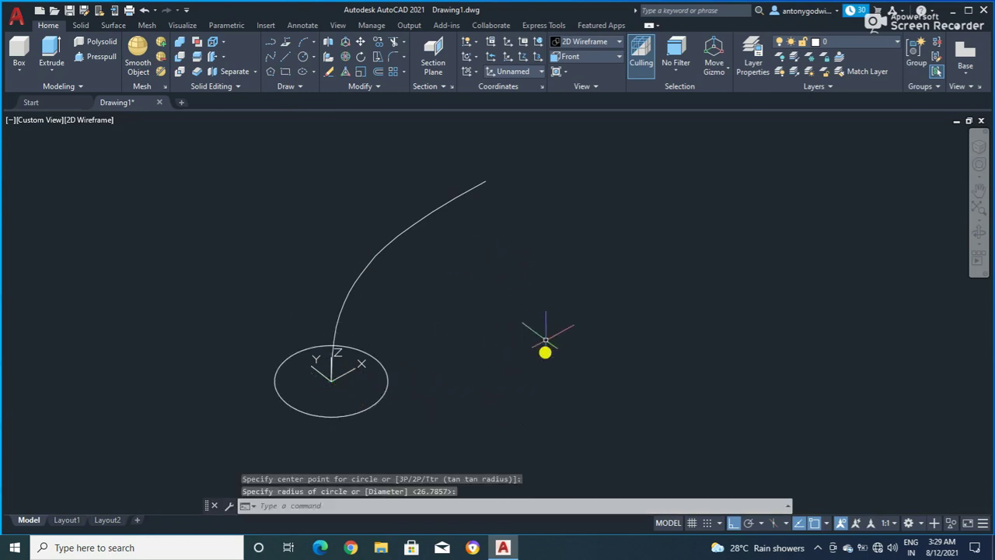
mouse_move(544, 349)
middle_mouse_down("shift")
mouse_move(466, 294)
mouse_move(451, 251)
mouse_move(455, 227)
middle_mouse_up("shift")
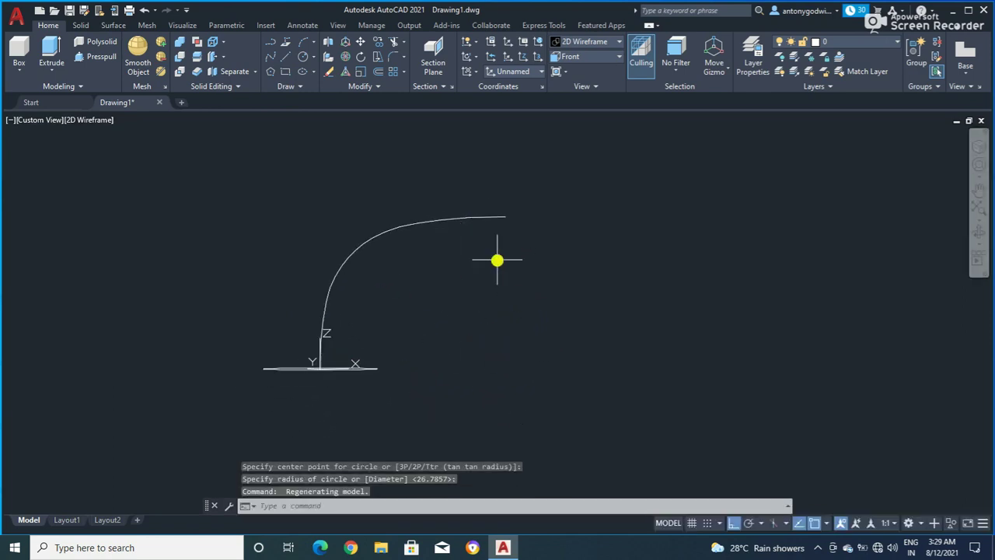
middle_click_drag(397, 343, 424, 402, "shift")
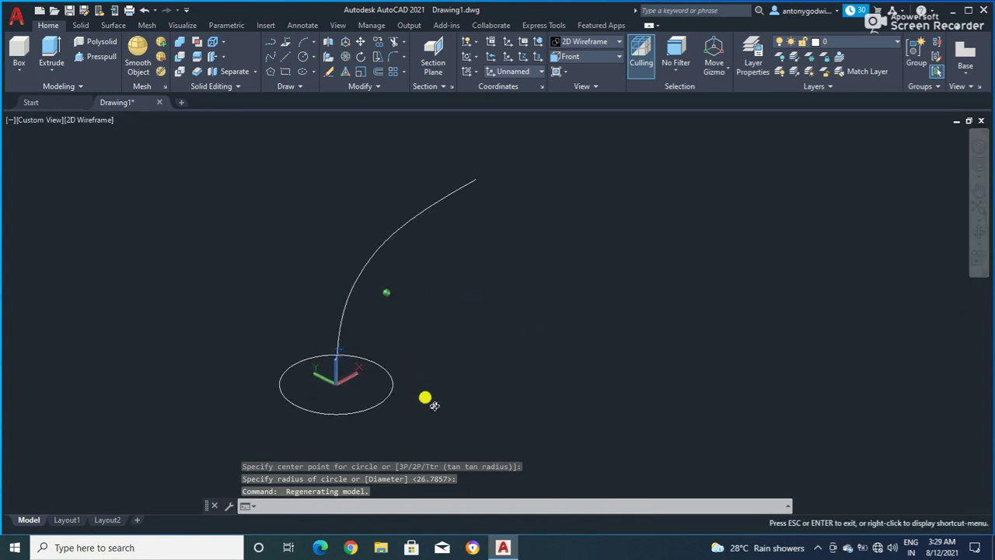
left_click(407, 422)
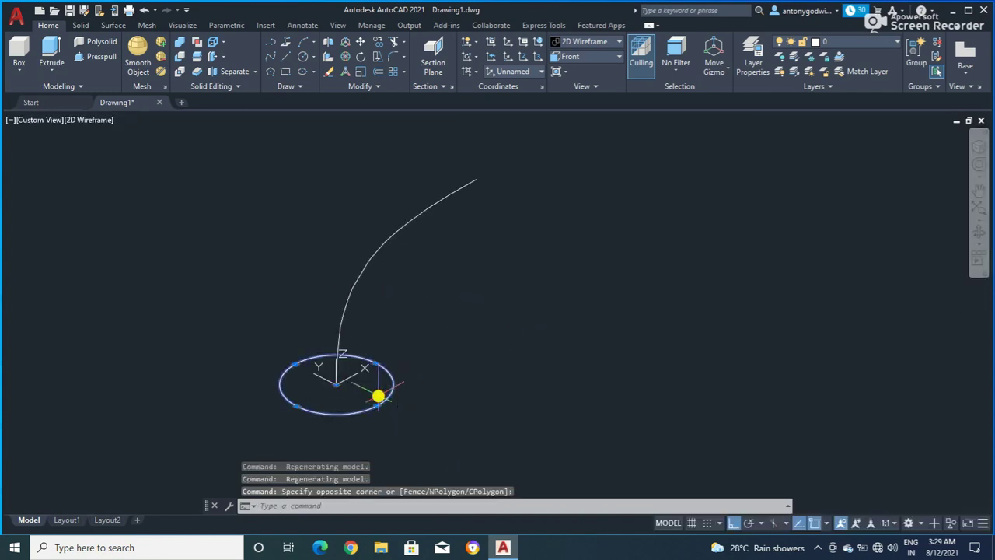
key("Delete")
middle_click_drag(378, 396, 426, 326, "shift")
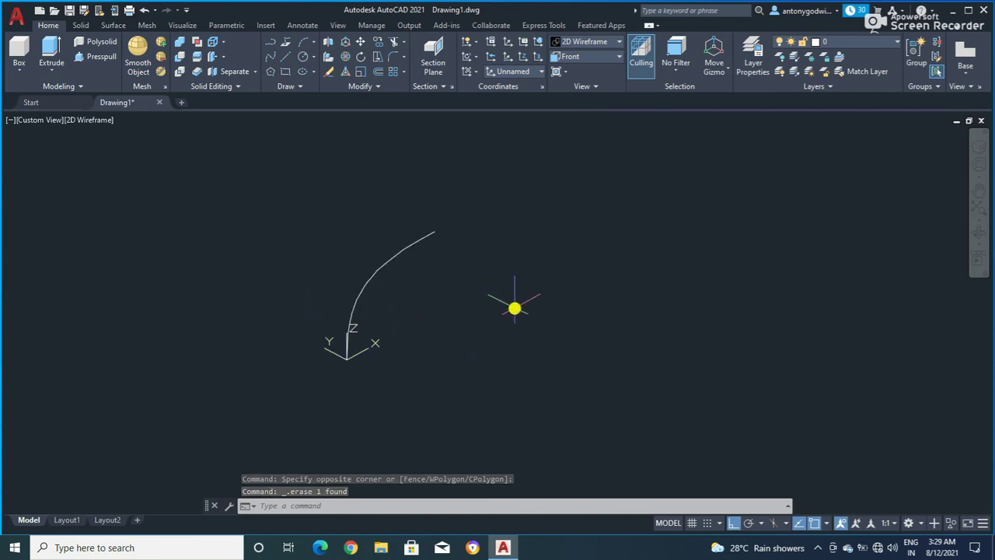
- Draw a small rectangle just below the start of the curve
left_click(285, 71)
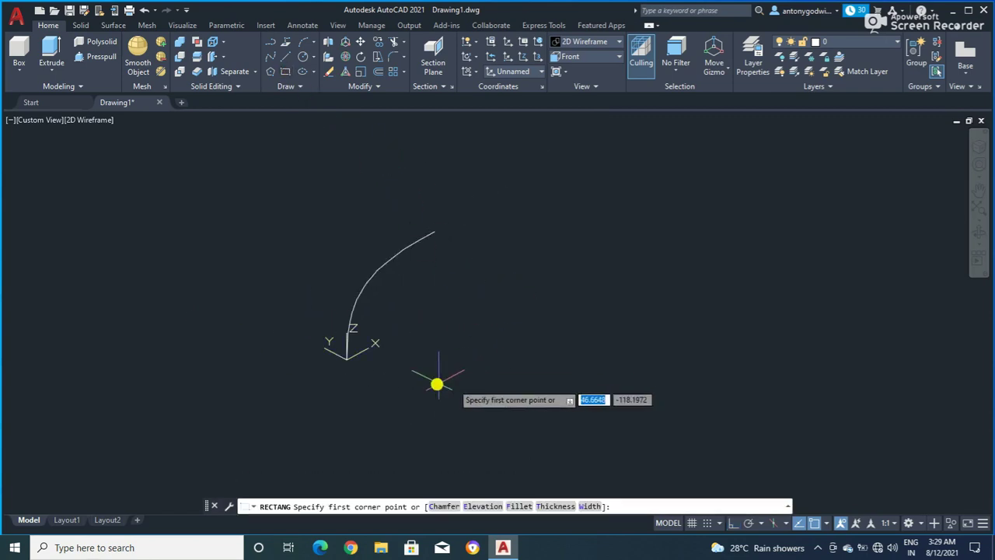
left_click(382, 381)
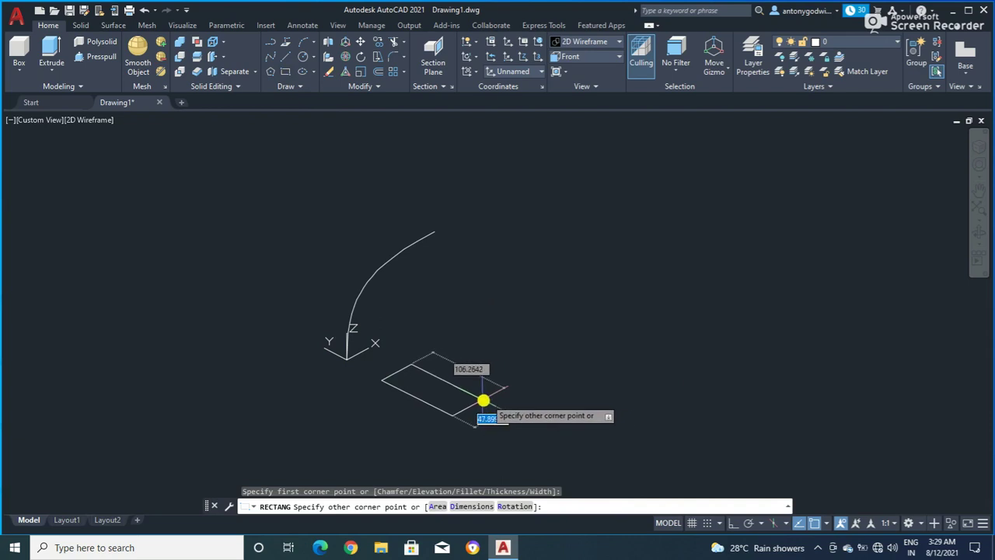
scroll(437, 389, "up", 2)
scroll(435, 388, "down", 1)
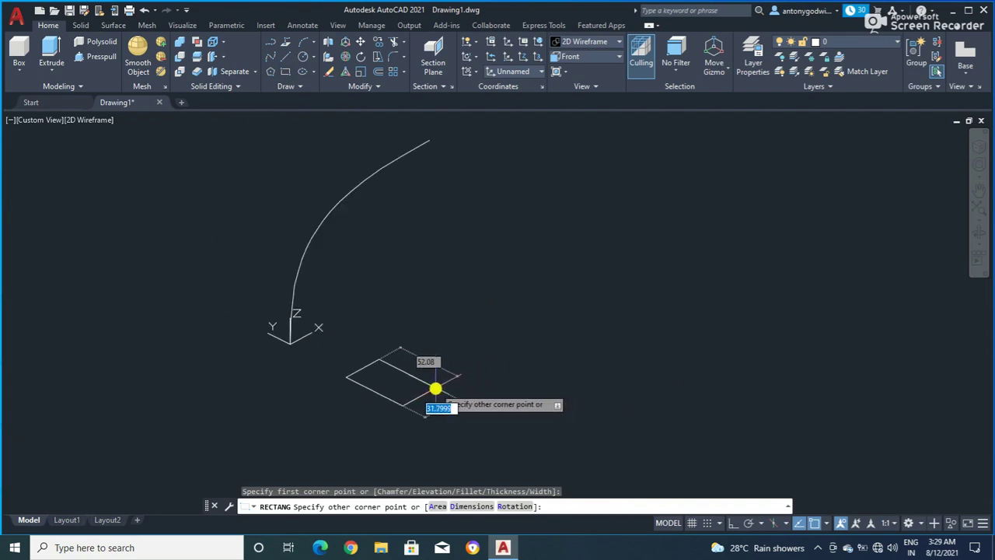
left_click(417, 392)
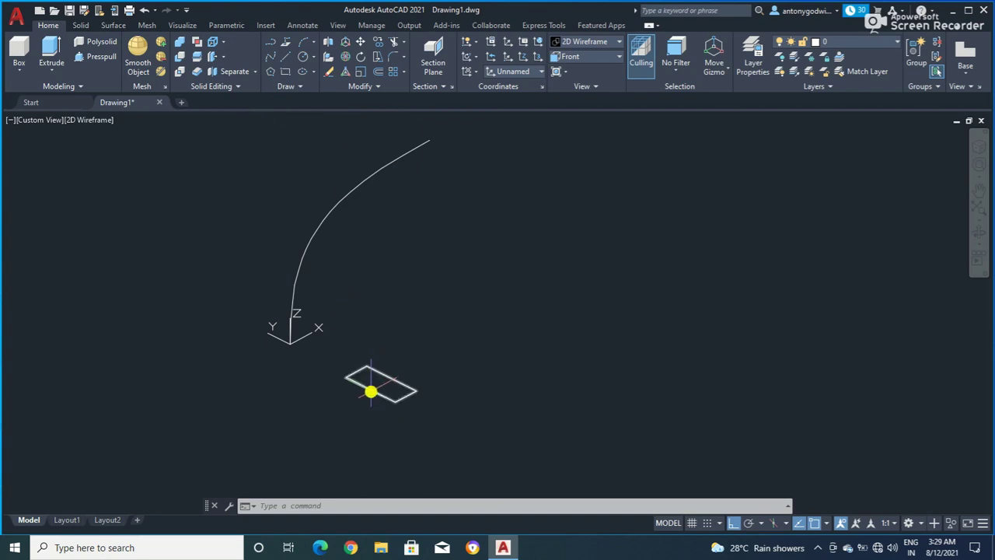
- Move the rectangle so its centre lands on the UCS origin at the curve's start
left_click(371, 391)
right_click(411, 316)
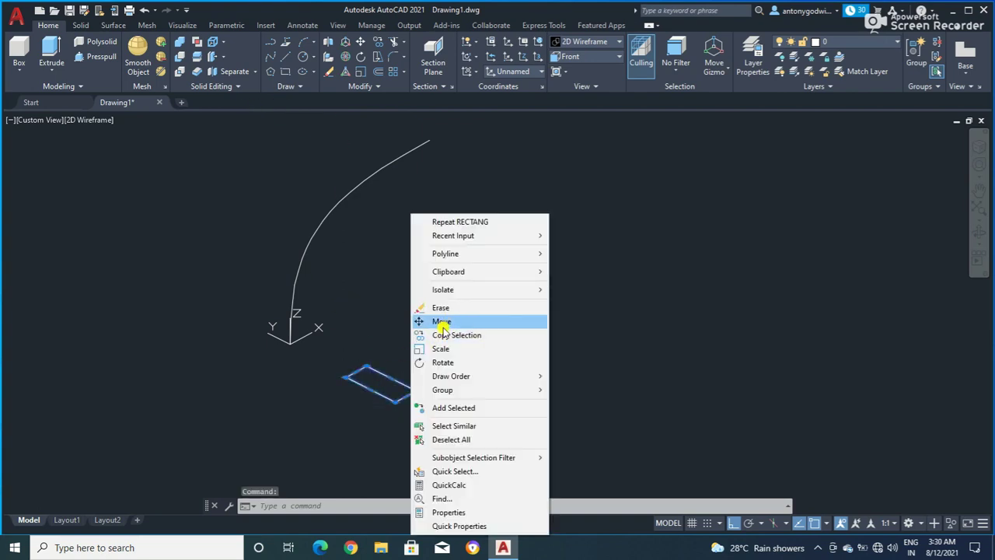
left_click(441, 322)
scroll(368, 381, "up", 3)
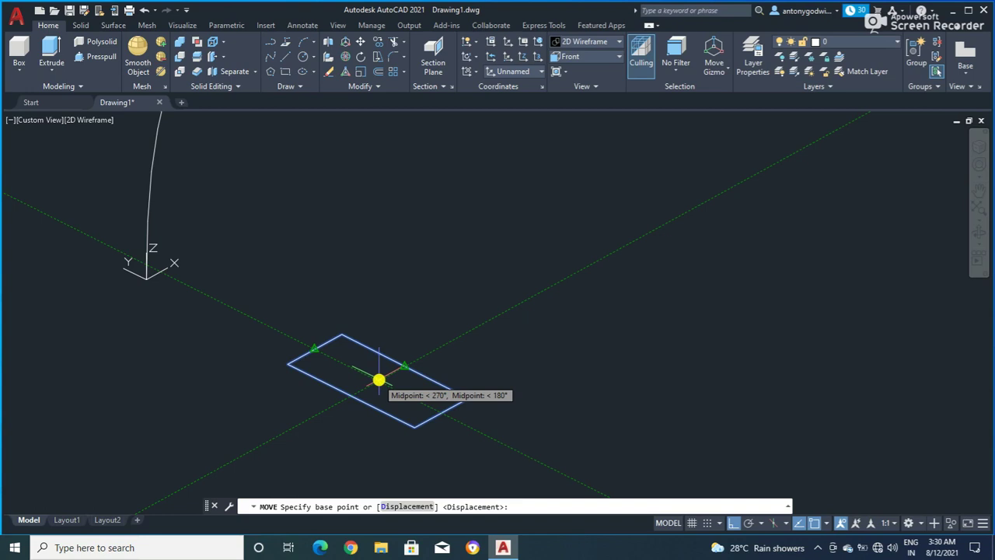
left_click(378, 379)
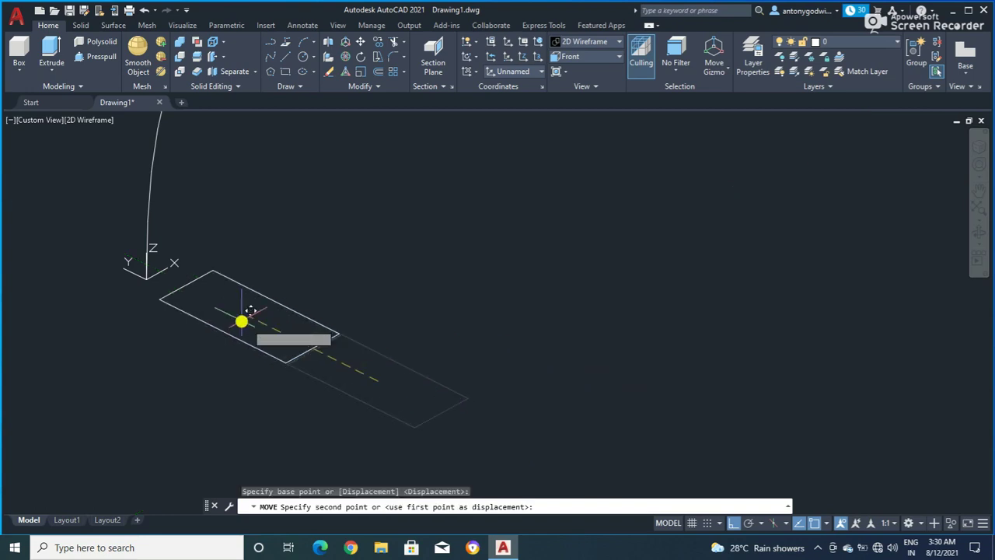
left_click(148, 281)
middle_click_drag(280, 311, 466, 378, "shift")
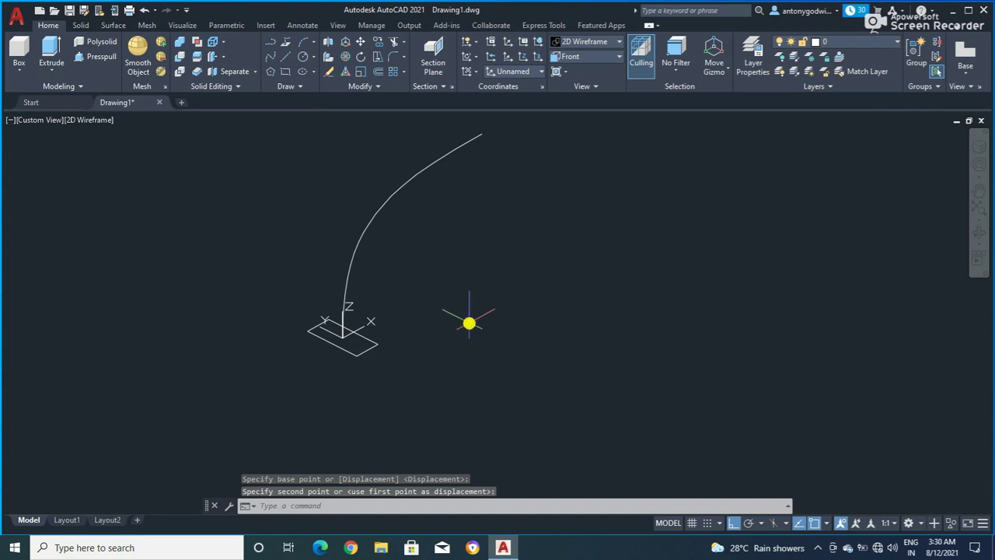
mouse_move(469, 322)
middle_mouse_down("shift")
mouse_move(267, 325)
mouse_move(433, 248)
mouse_move(487, 177)
mouse_move(427, 185)
middle_mouse_up("shift")
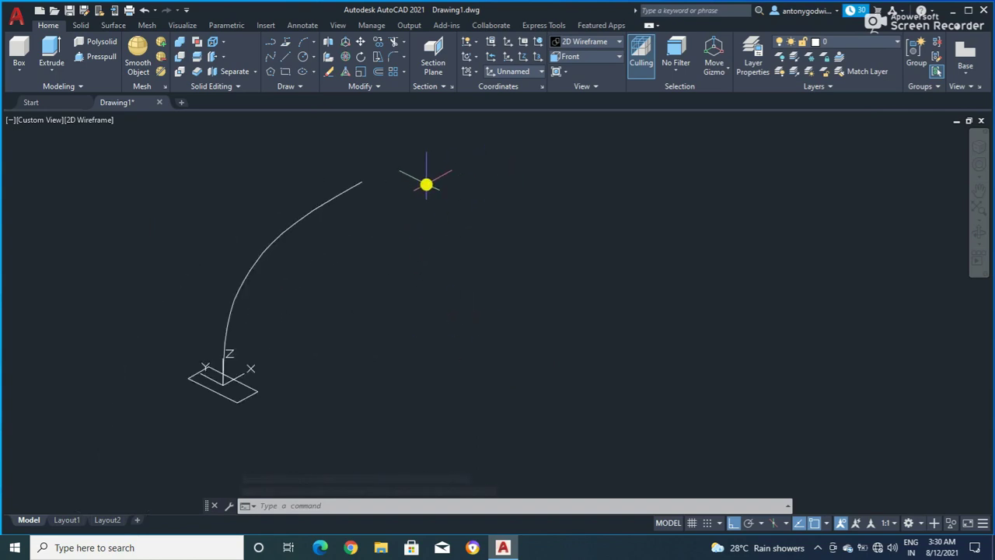
- Select the curve and rectangle together and start copying them from a base point at the rectangle
left_click(337, 422)
left_click(189, 222)
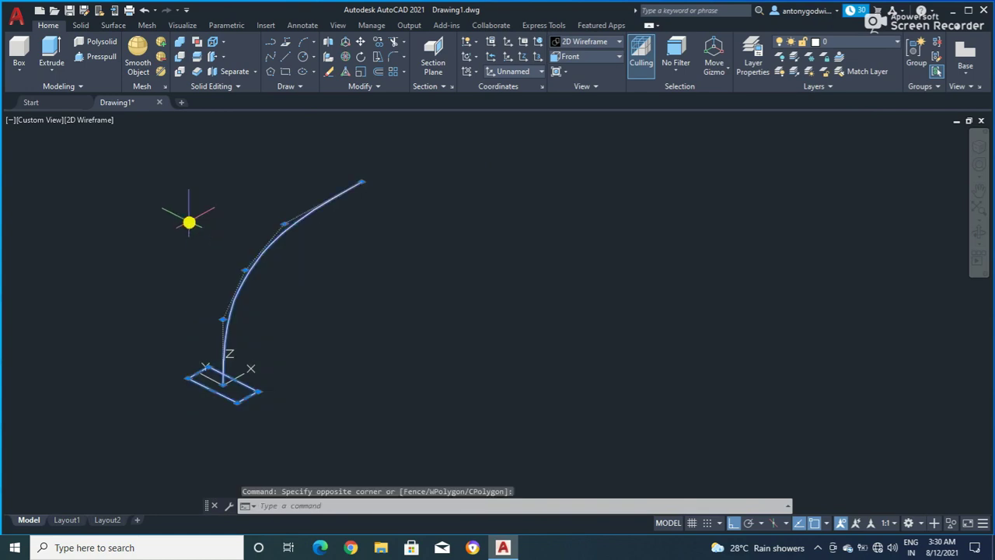
right_click(189, 223)
left_click(244, 322)
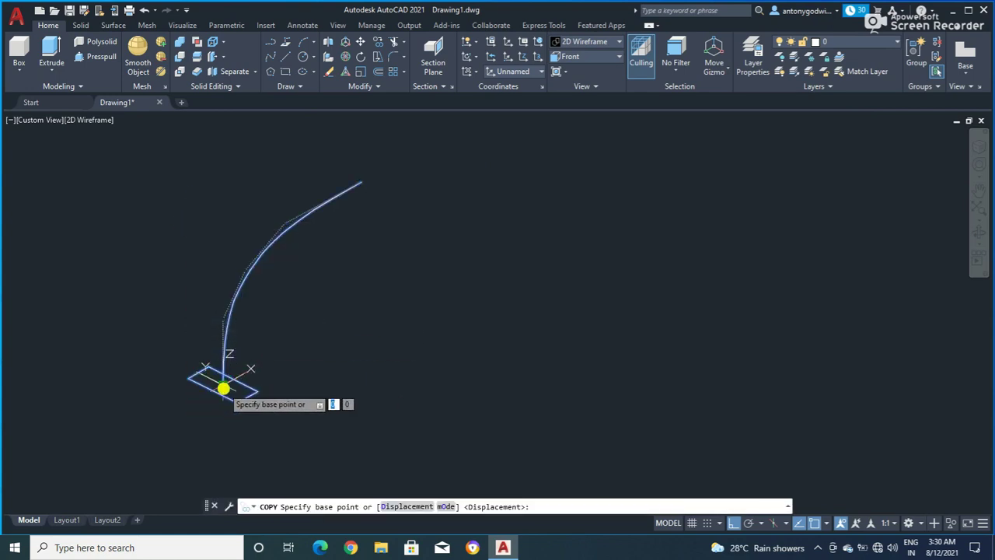
left_click(223, 388)
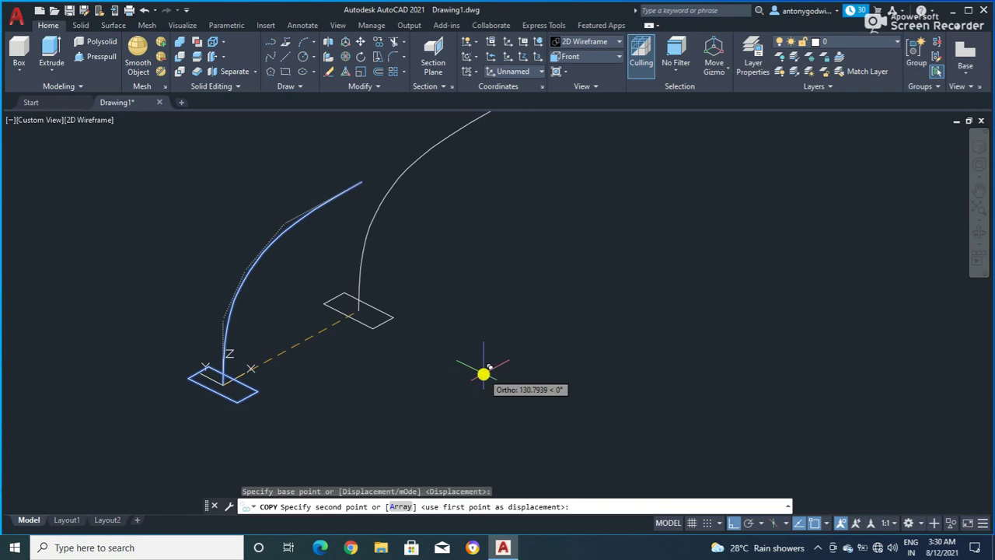
- With ortho off, place four copies in a row to the right along the line
key("F8")
left_click(474, 386)
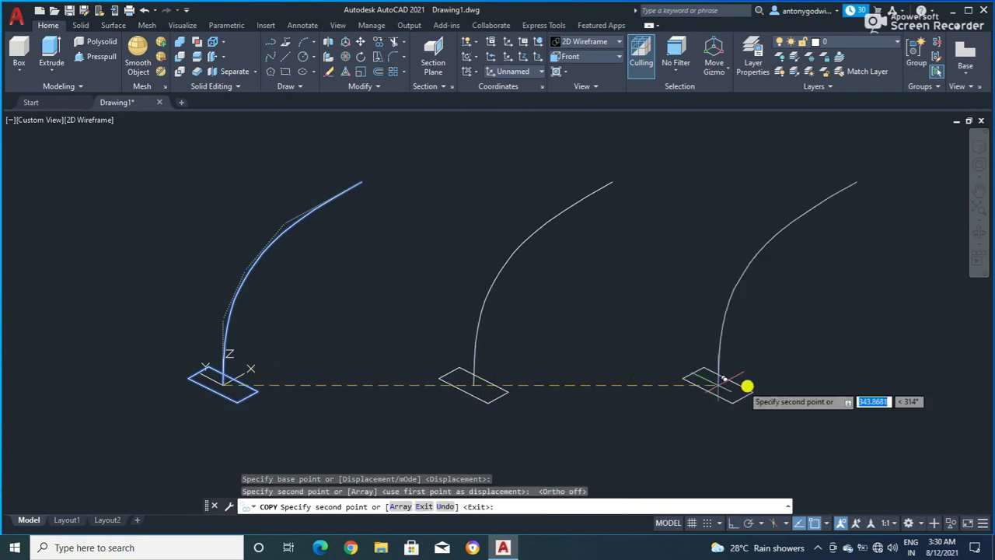
left_click(727, 385)
scroll(528, 378, "down", 4)
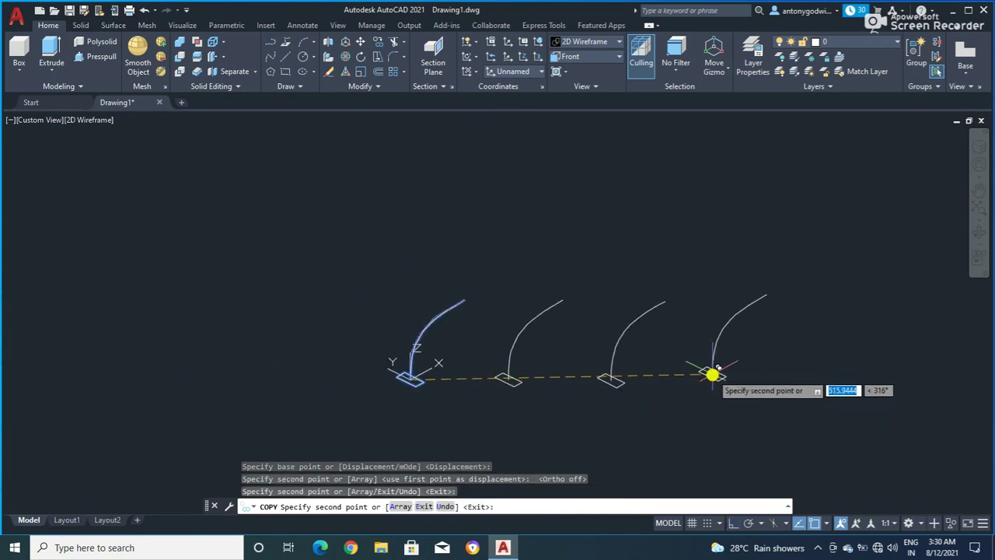
left_click(734, 375)
left_click(888, 376)
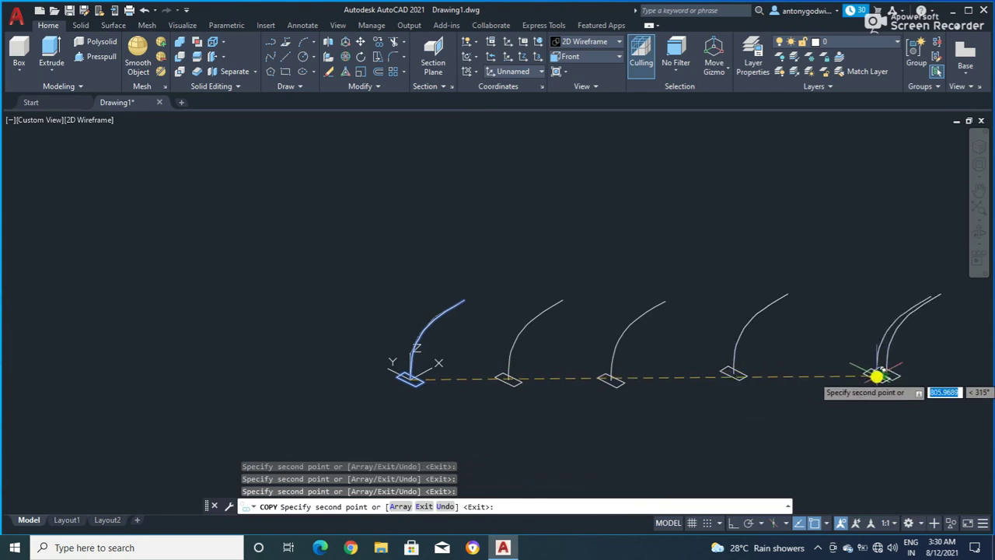
key("Escape")
scroll(819, 382, "up", 2)
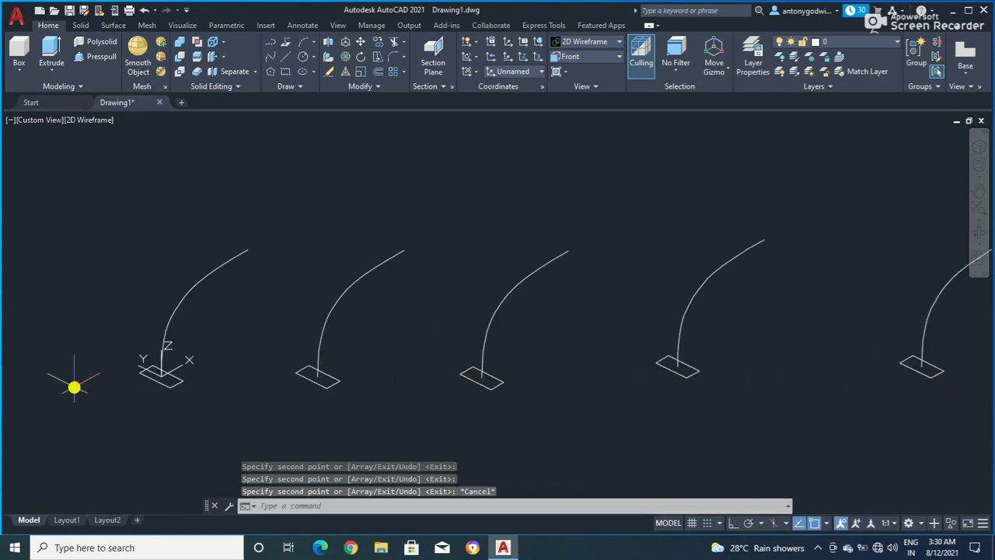
scroll(73, 386, "up", 2)
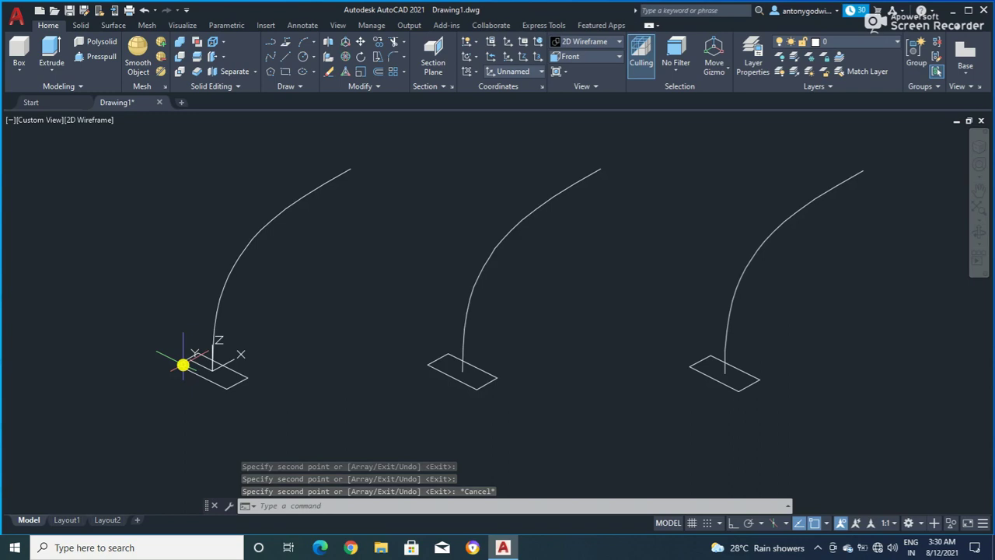
- Start SWEEP and set its Mode (MO) to Solid (SO) for closed profiles
left_click(55, 72)
type("SWEEP")
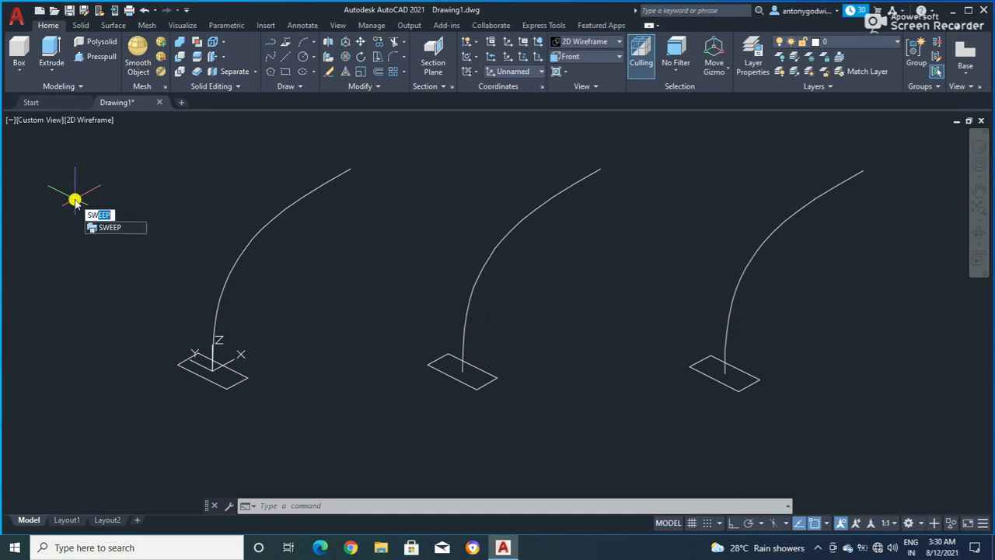
key("Return")
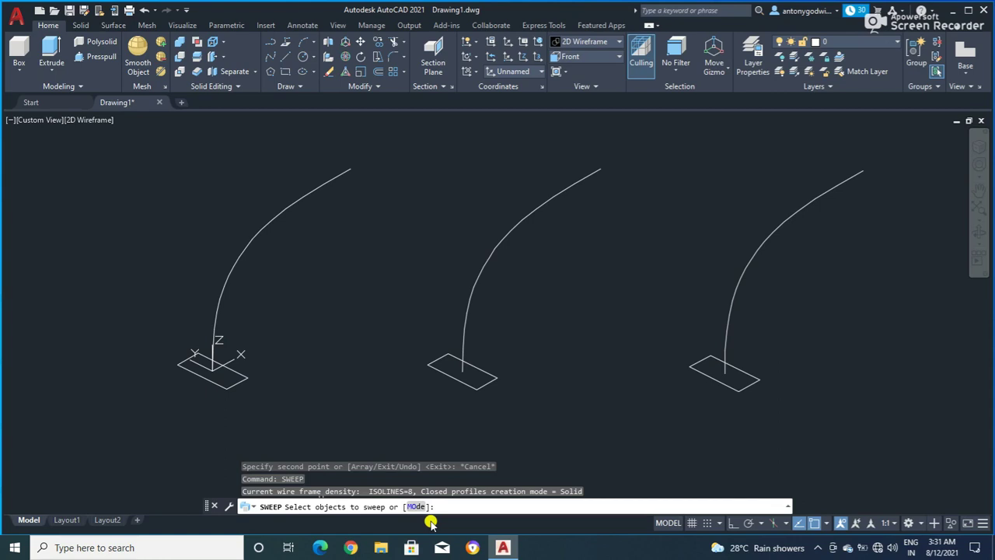
type("m")
type("o")
key("Return")
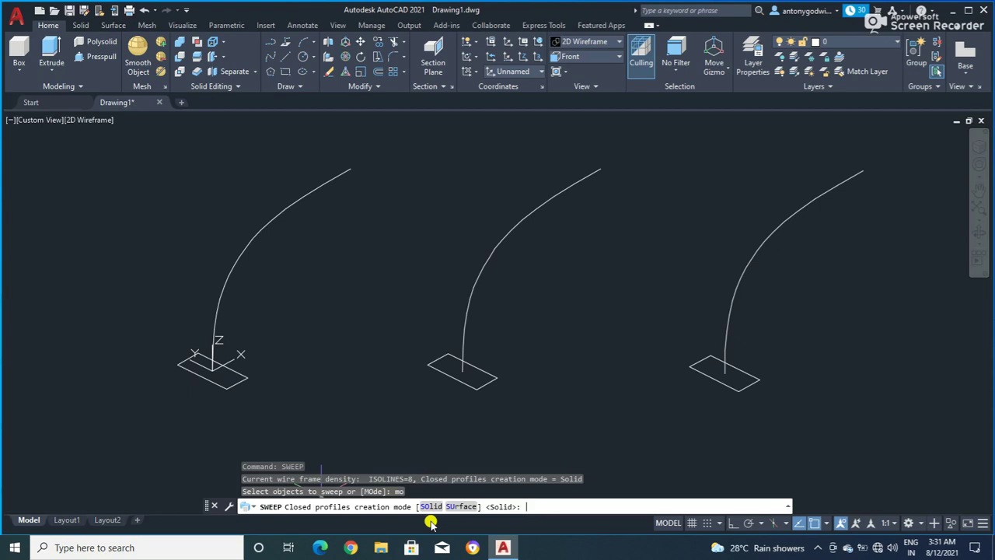
type("so")
key("Return")
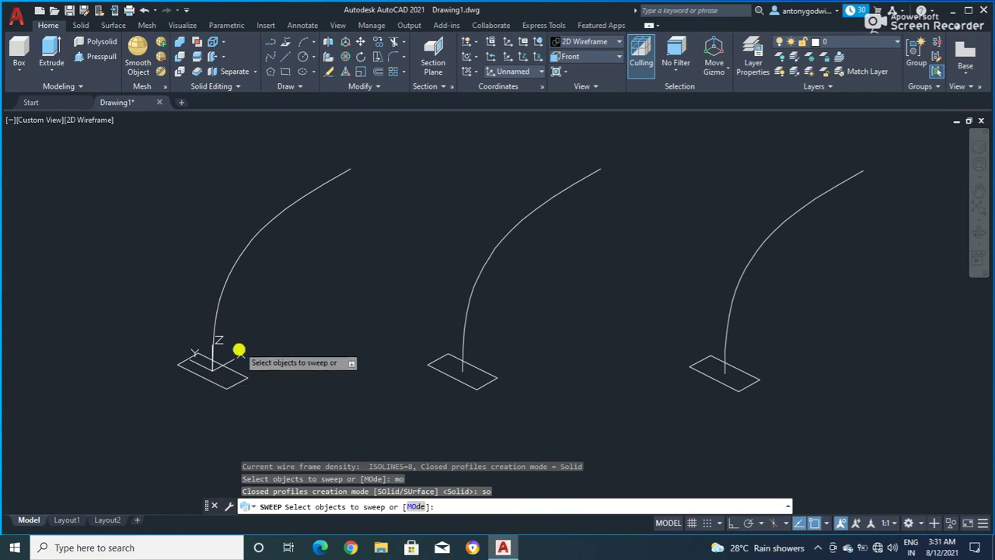
- Sweep the left rectangle along the left curve with perpendicular alignment set to Yes
left_click(209, 381)
right_click(311, 306)
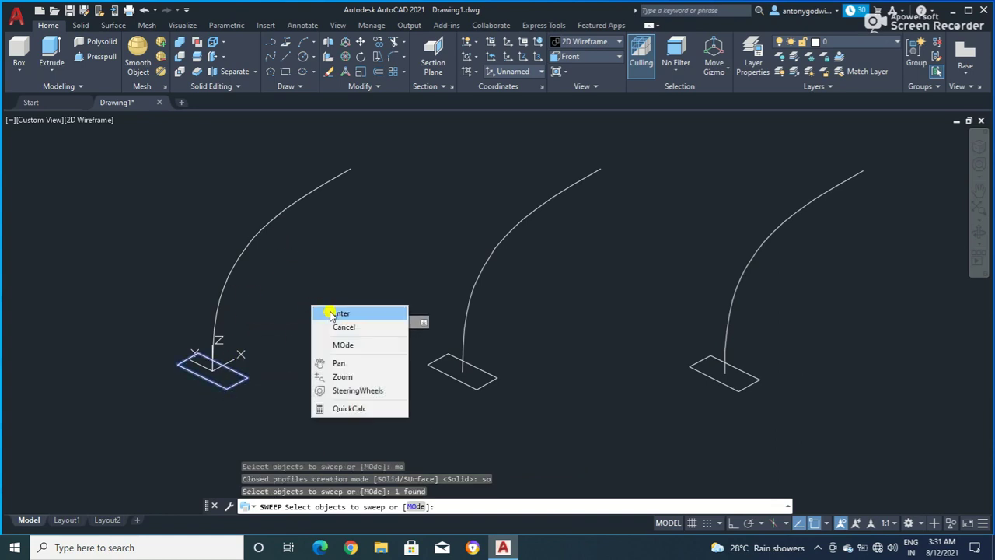
left_click(331, 314)
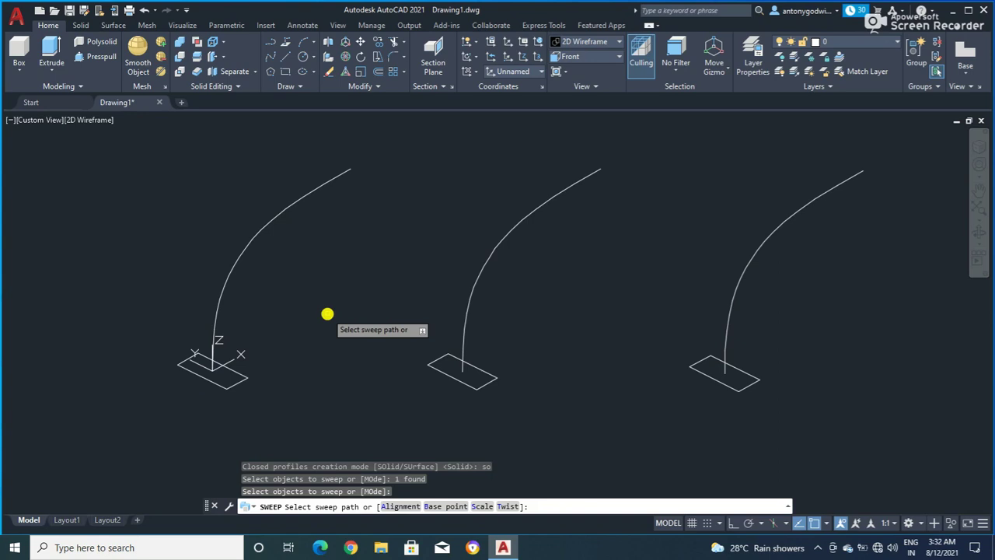
type("a")
key("Return")
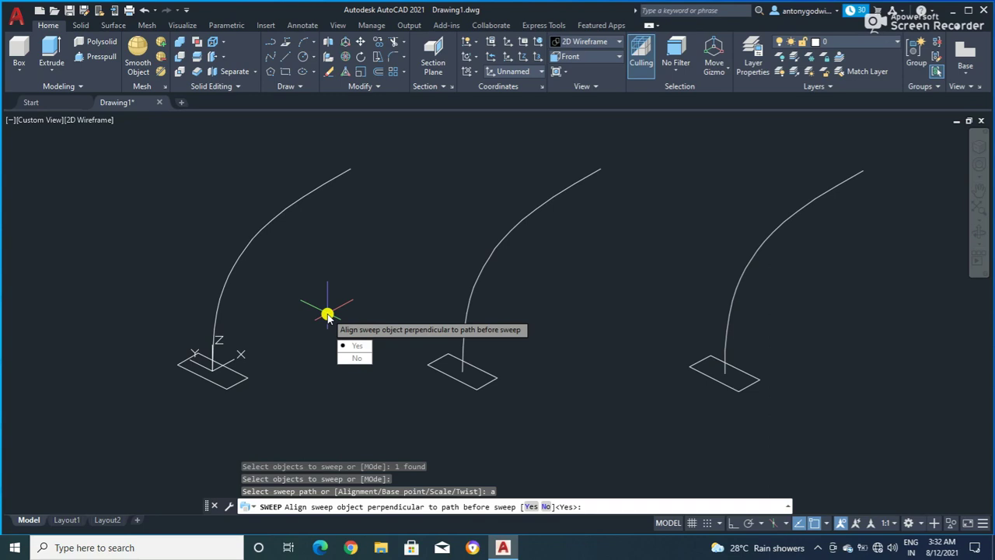
key("Return")
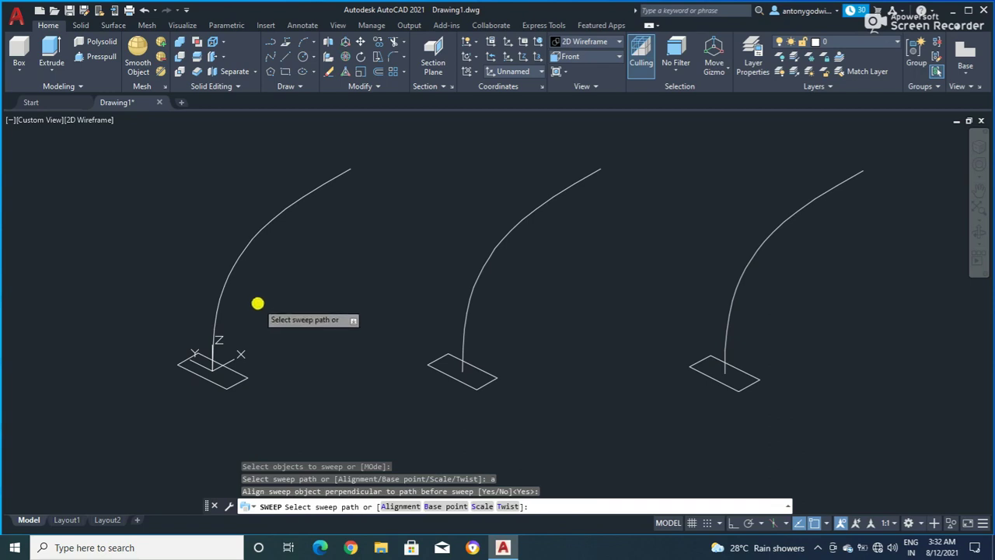
left_click(230, 277)
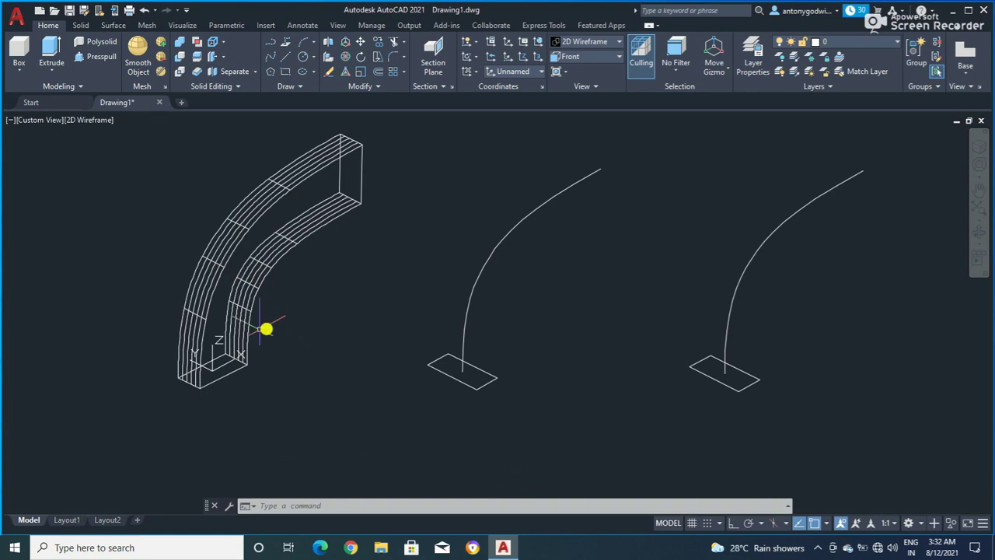
- Switch the visual style to Realistic and zoom out to show the shaded solid
left_click(595, 47)
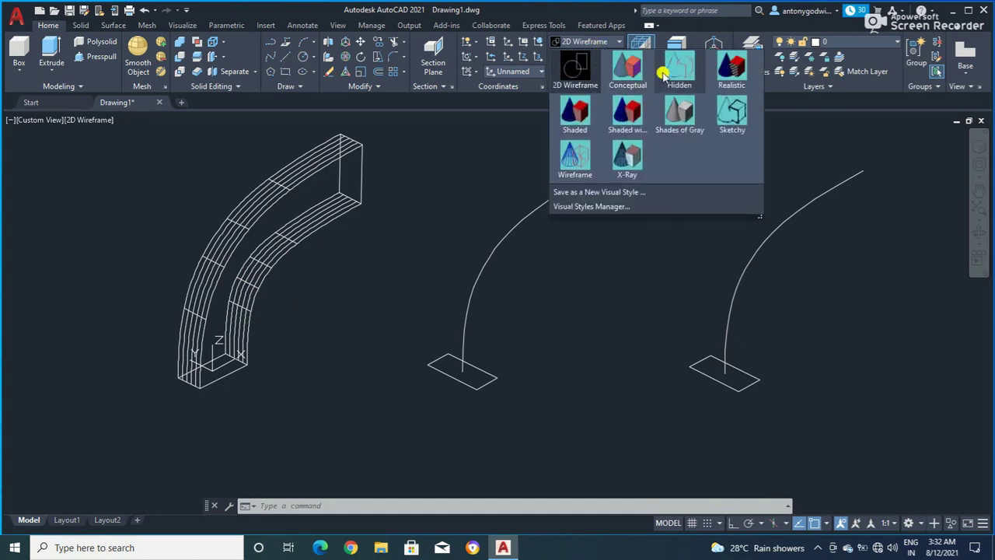
key("Escape")
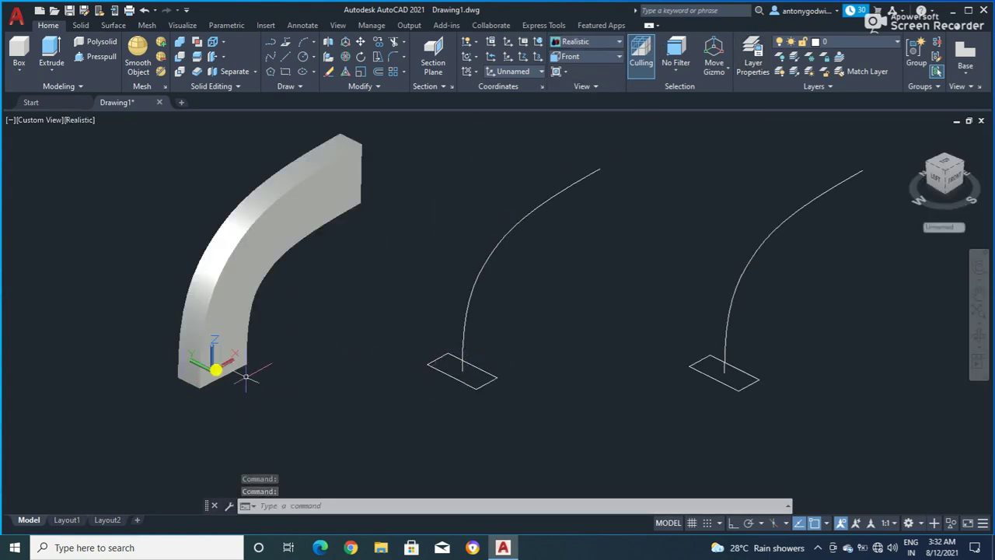
scroll(167, 356, "down", 2)
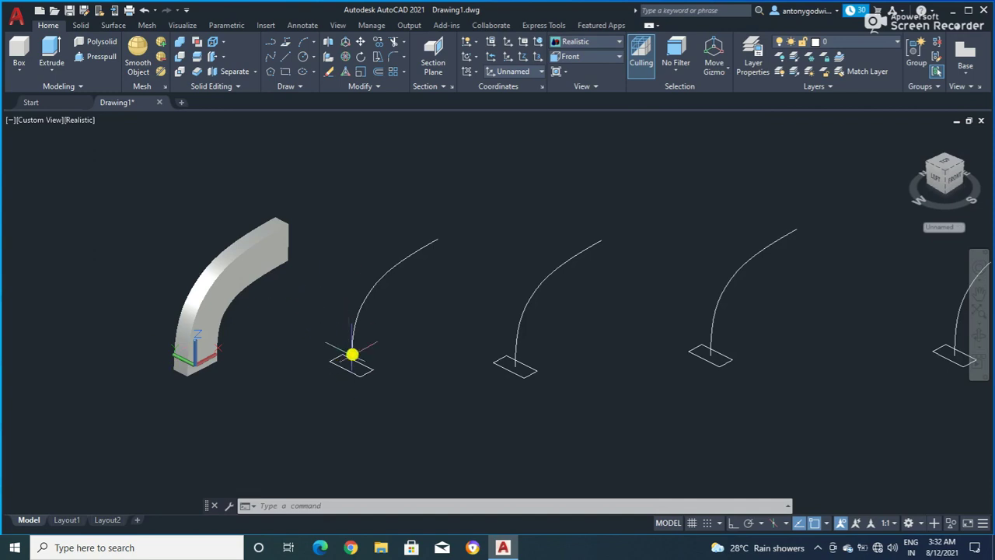
scroll(351, 354, "up", 1)
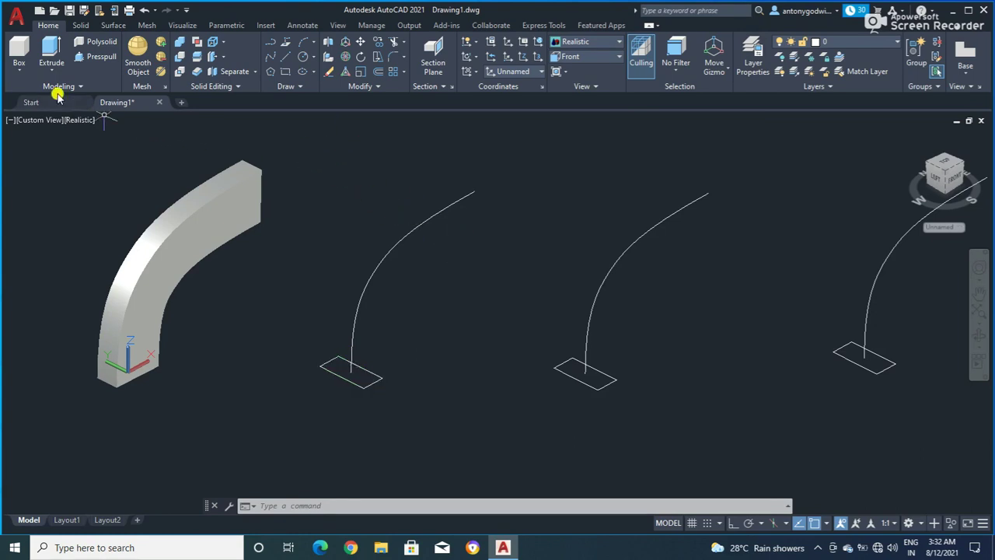
- Sweep the second rectangle along the second curve with profile alignment set to No
type("sw")
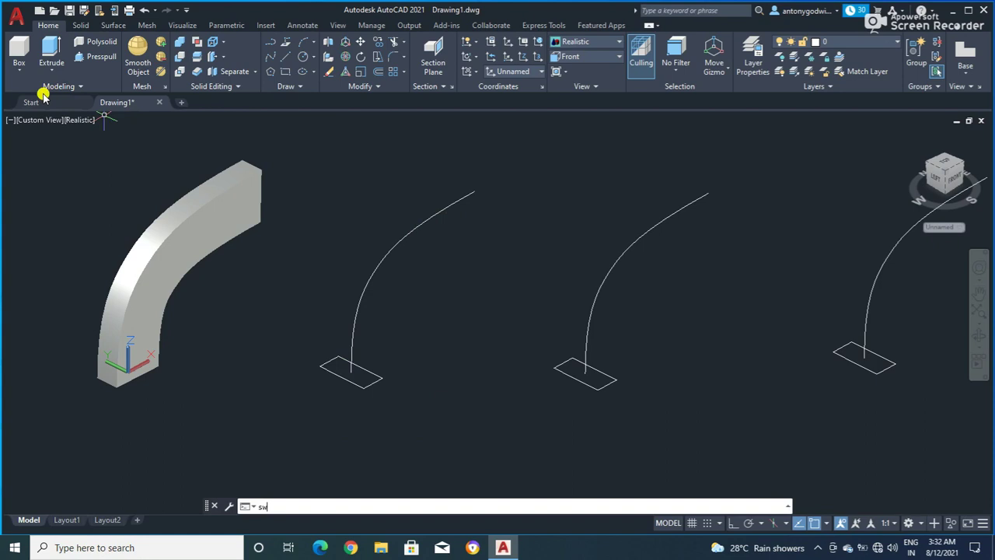
type("ee")
key("Return")
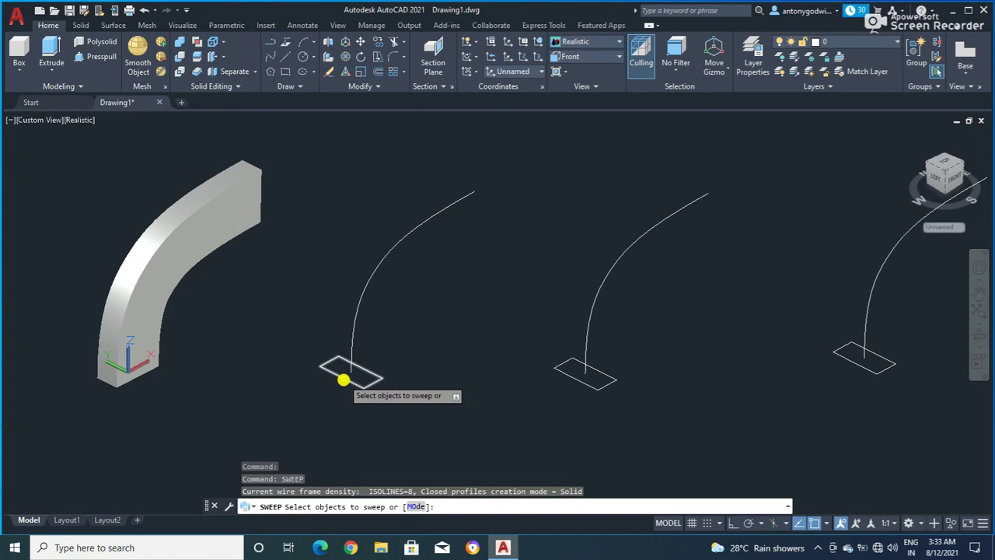
left_click(343, 380)
right_click(446, 345)
left_click(466, 354)
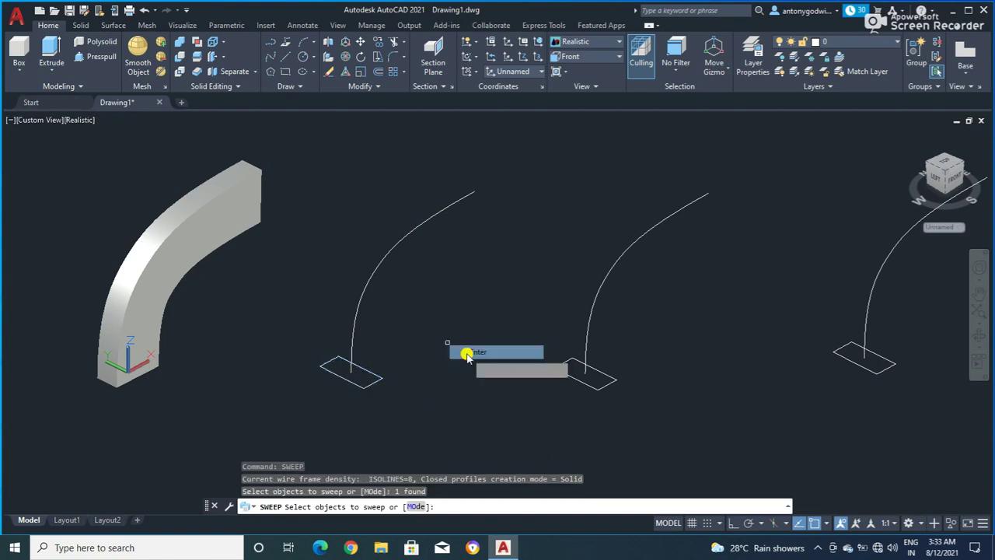
type("a")
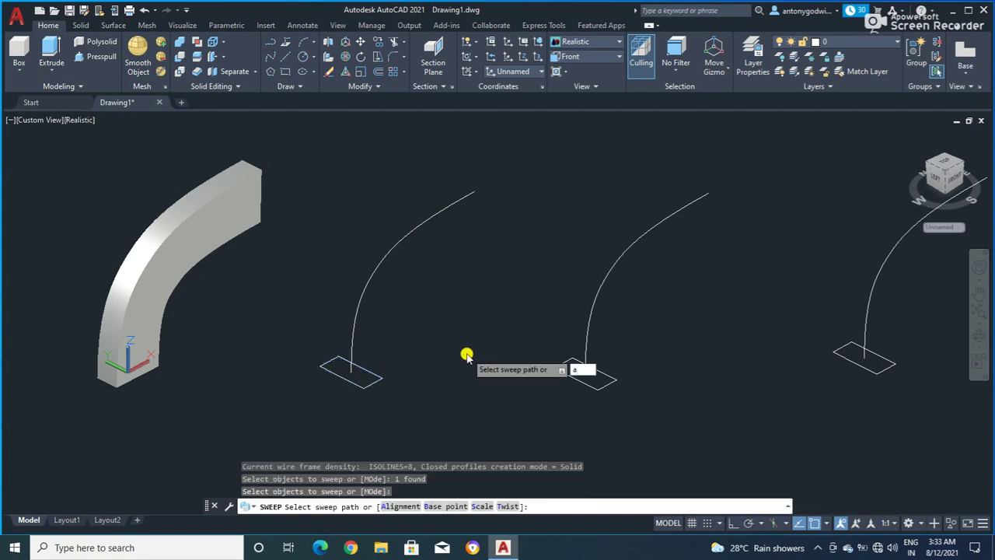
key("Return")
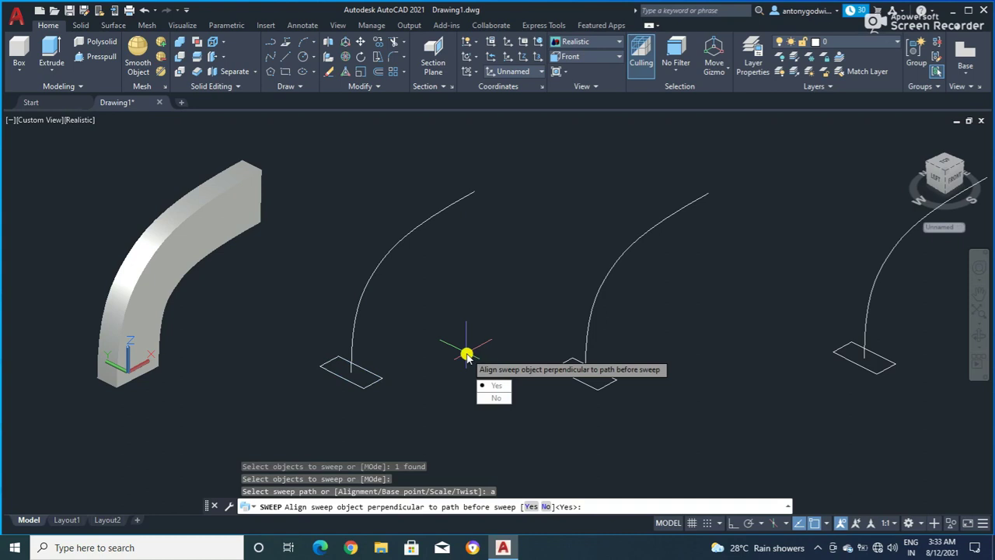
type("n")
key("Return")
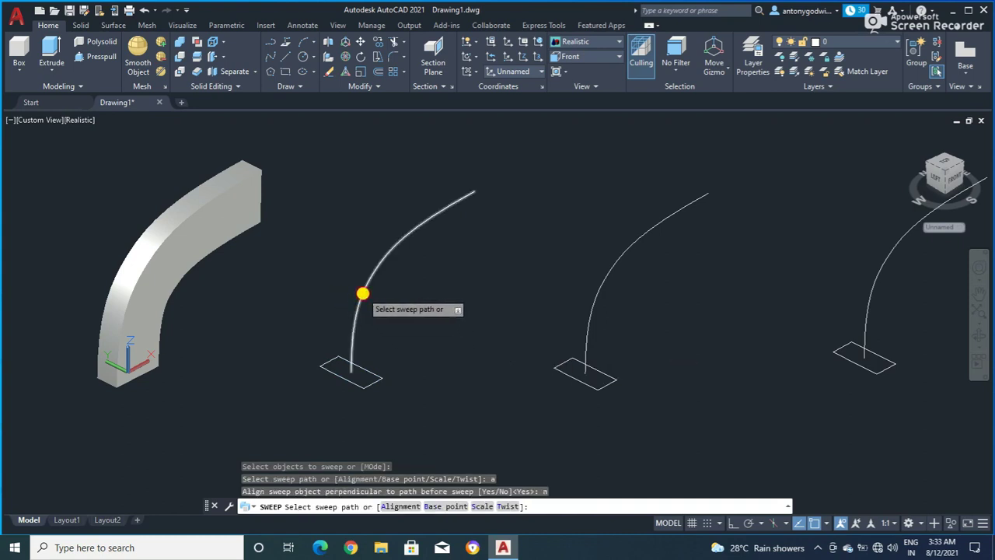
left_click(360, 291)
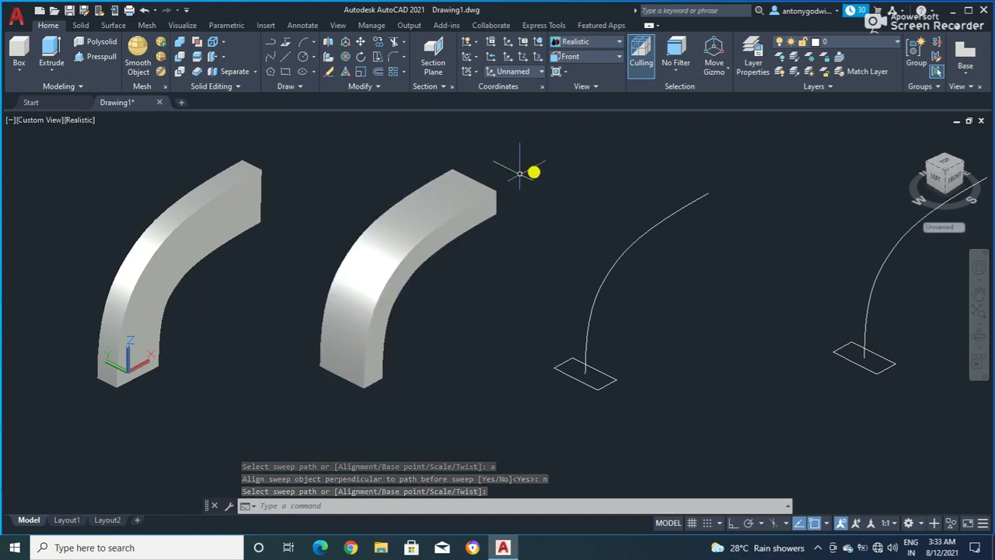
scroll(255, 256, "down", 3)
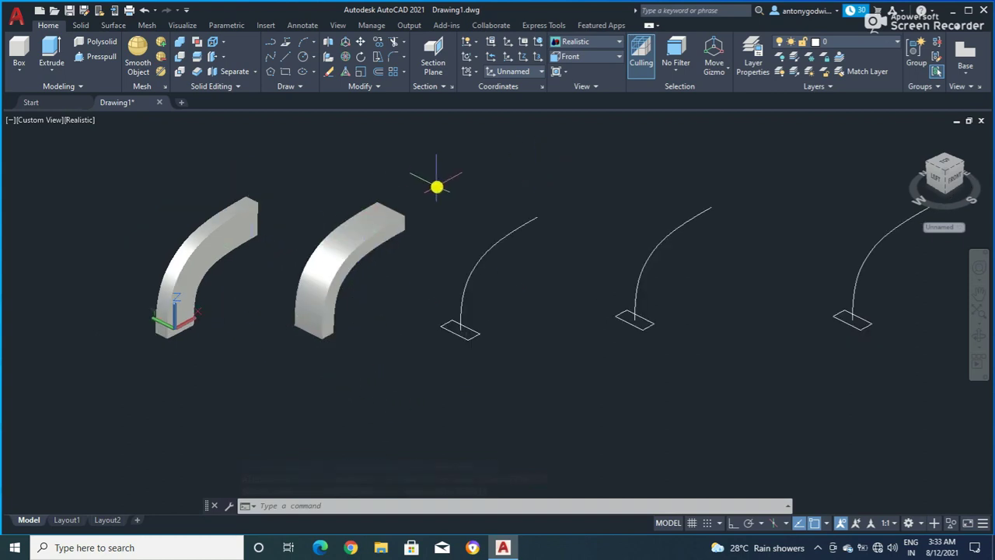
scroll(432, 186, "up", 2)
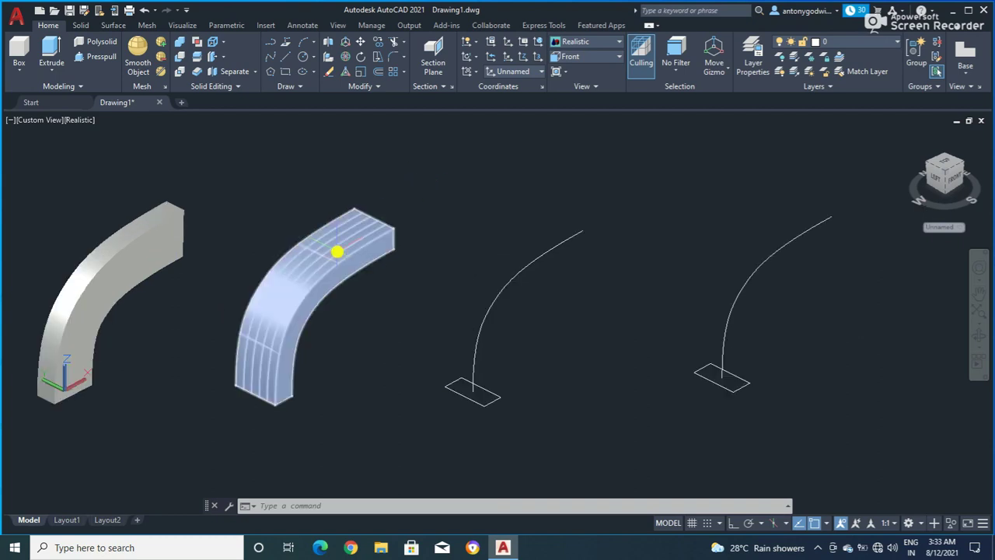
scroll(339, 251, "down", 2)
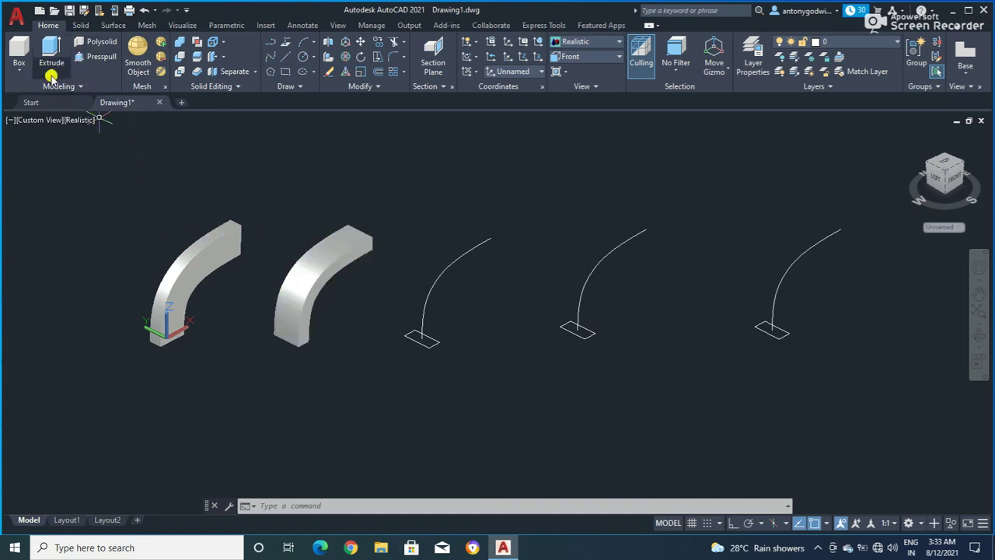
type("sw")
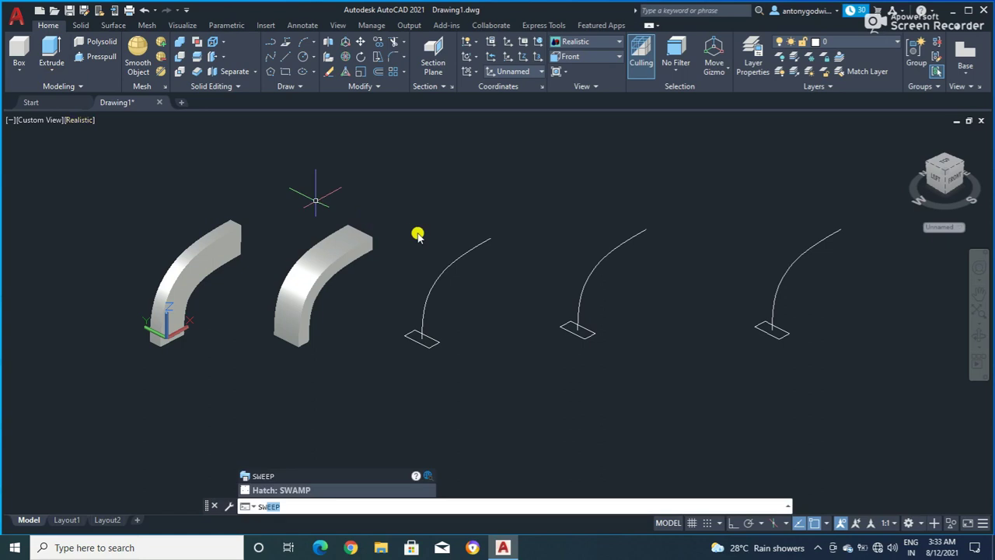
key("Return")
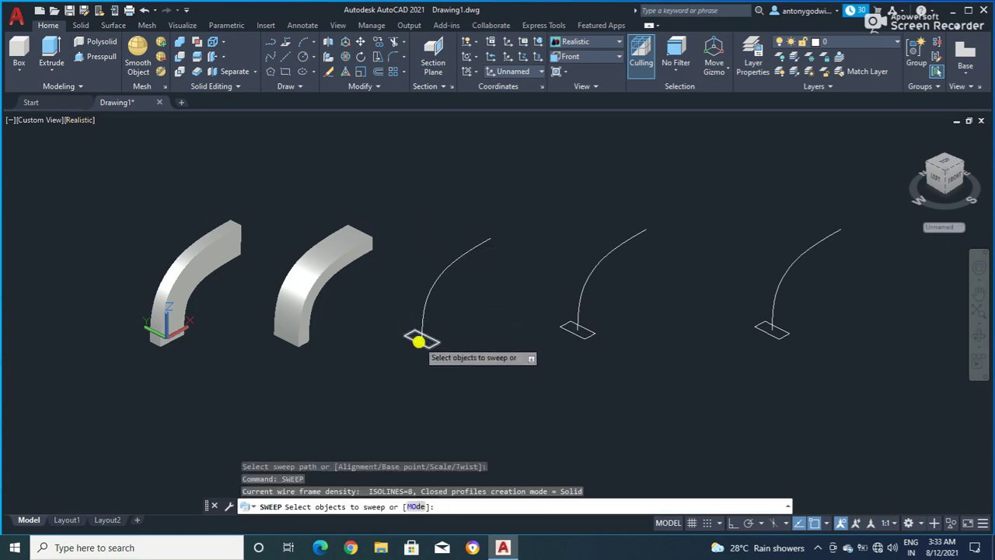
left_click(418, 340)
right_click(459, 336)
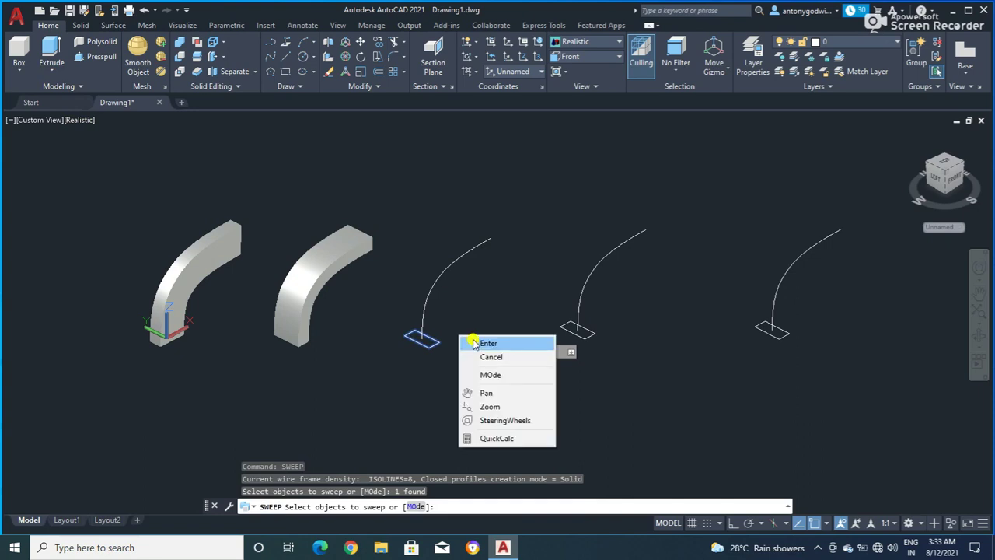
left_click(487, 343)
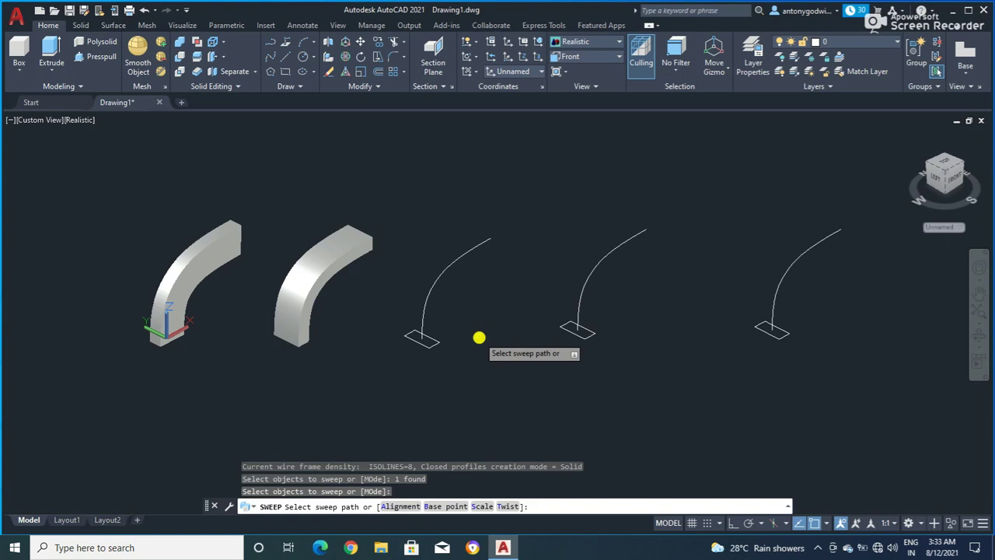
type("s")
key("Return")
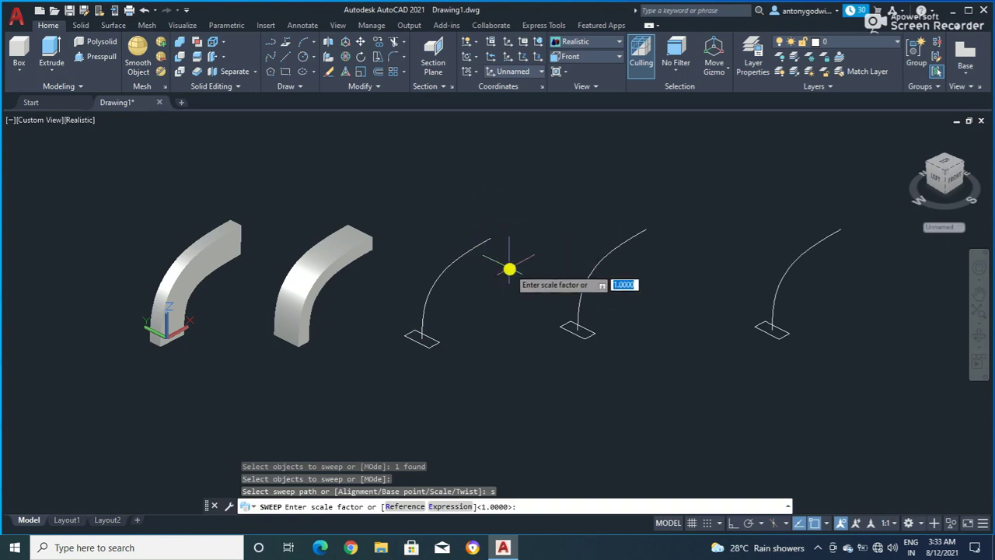
type("2")
key("Escape")
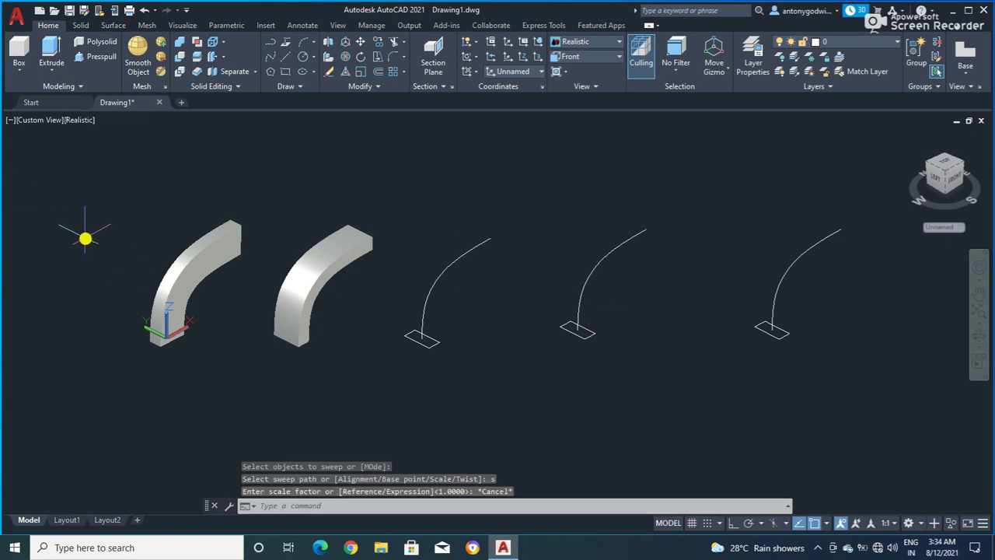
- Start a sweep, then cancel it after mistakenly picking a bare curve
type("sw")
key("Return")
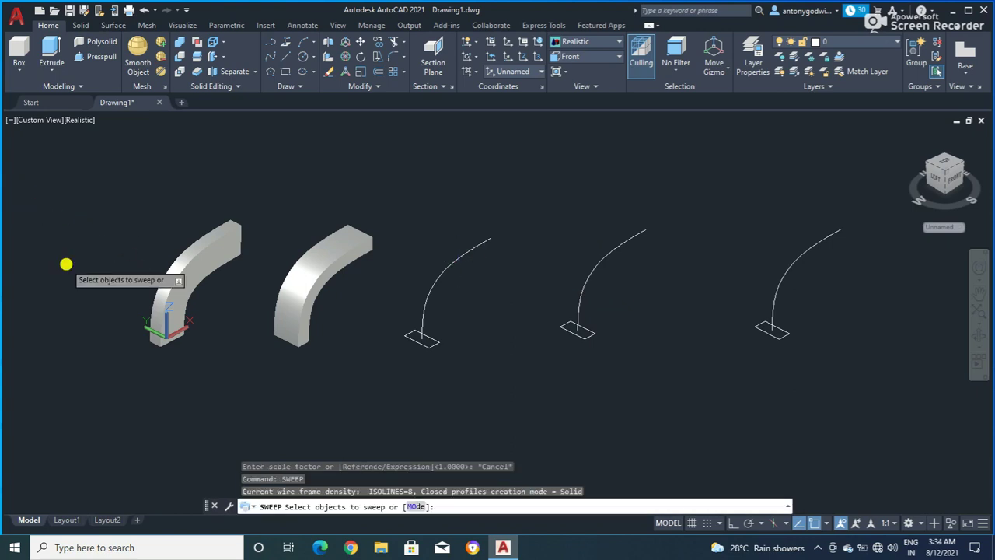
left_click(422, 336)
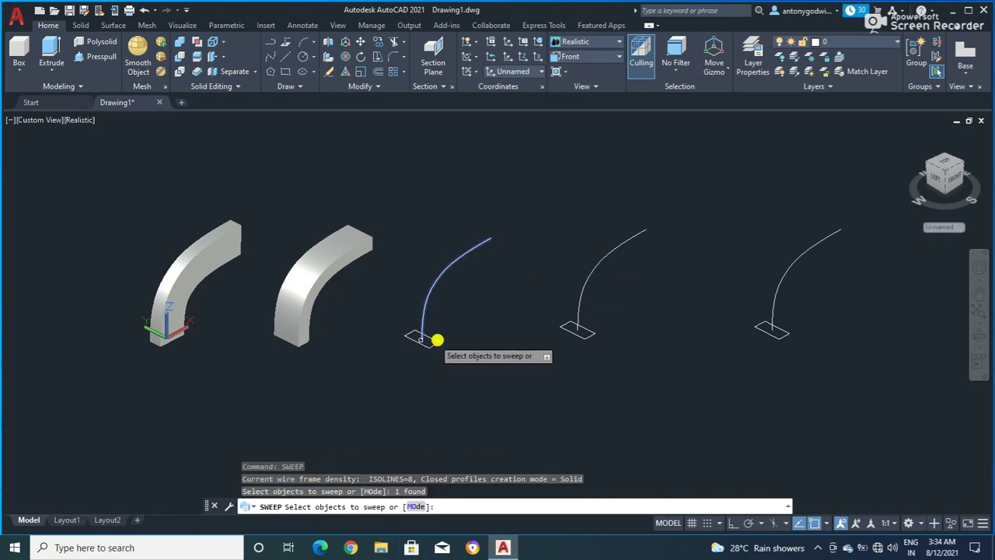
key("Escape")
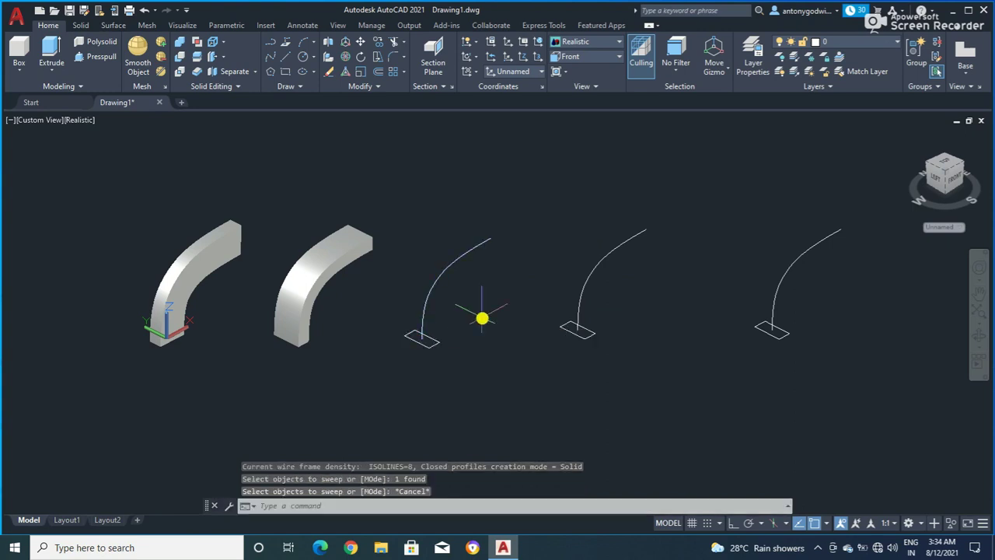
- Sweep the third rectangle along its curve with alignment No and scale factor 2
type("sw")
key("Return")
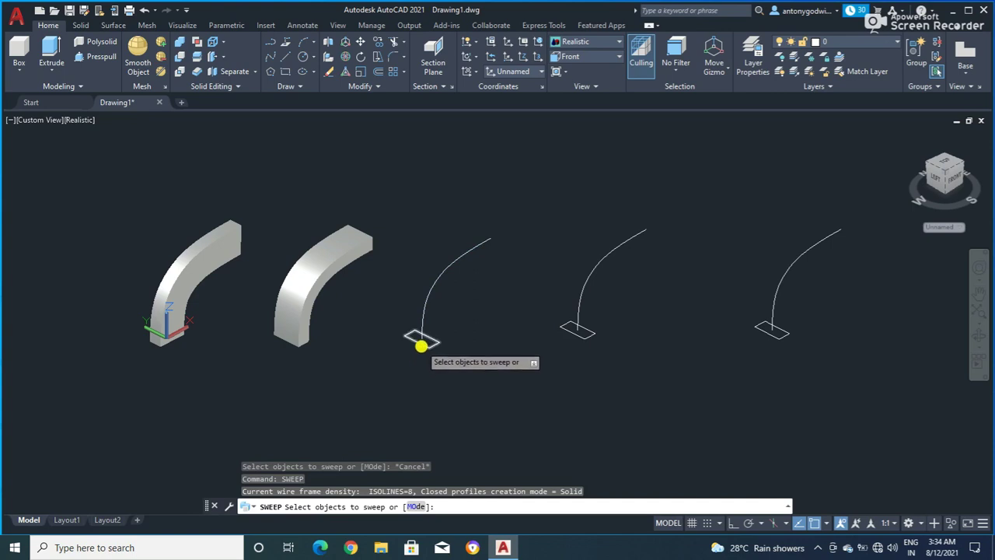
left_click(420, 346)
right_click(502, 329)
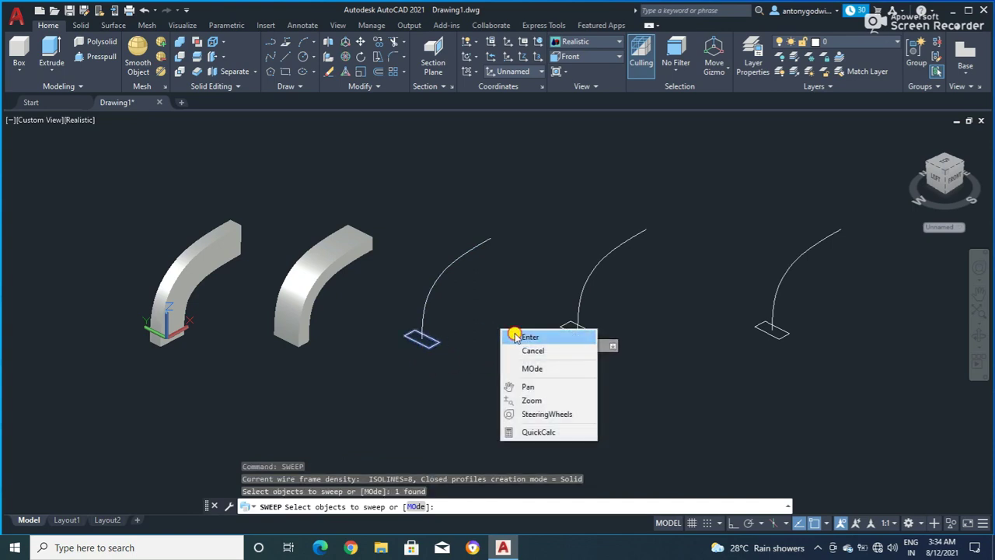
left_click(529, 336)
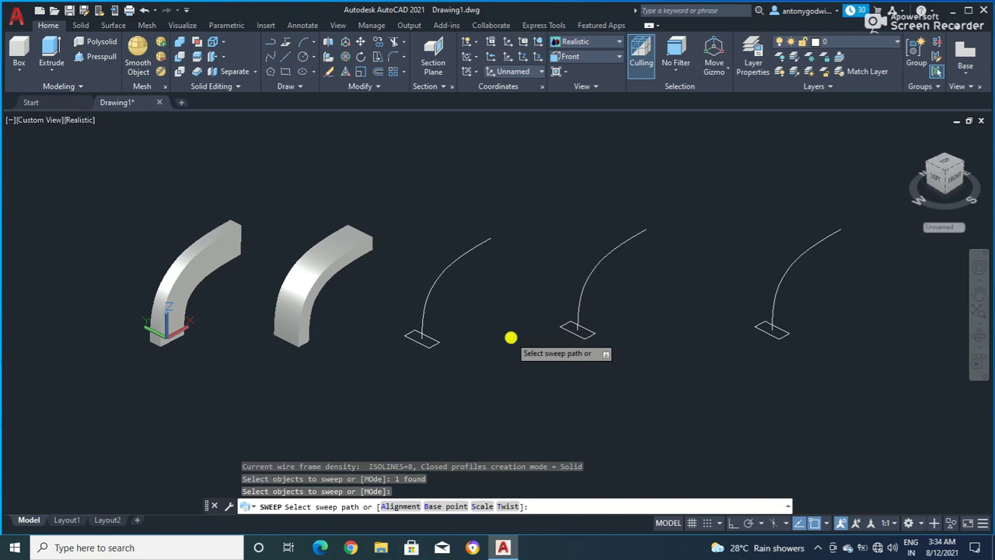
type("a")
key("Return")
type("n")
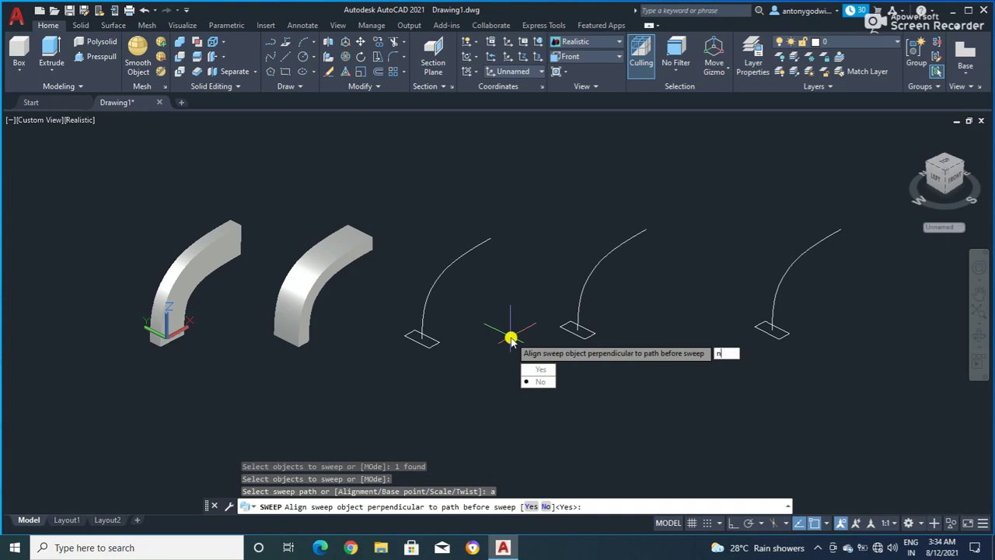
key("Return")
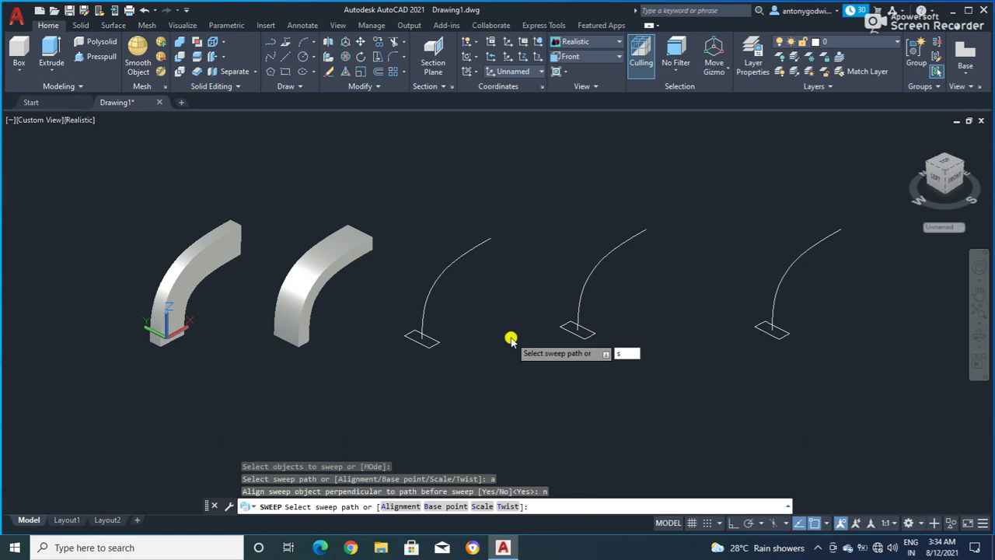
key("Return")
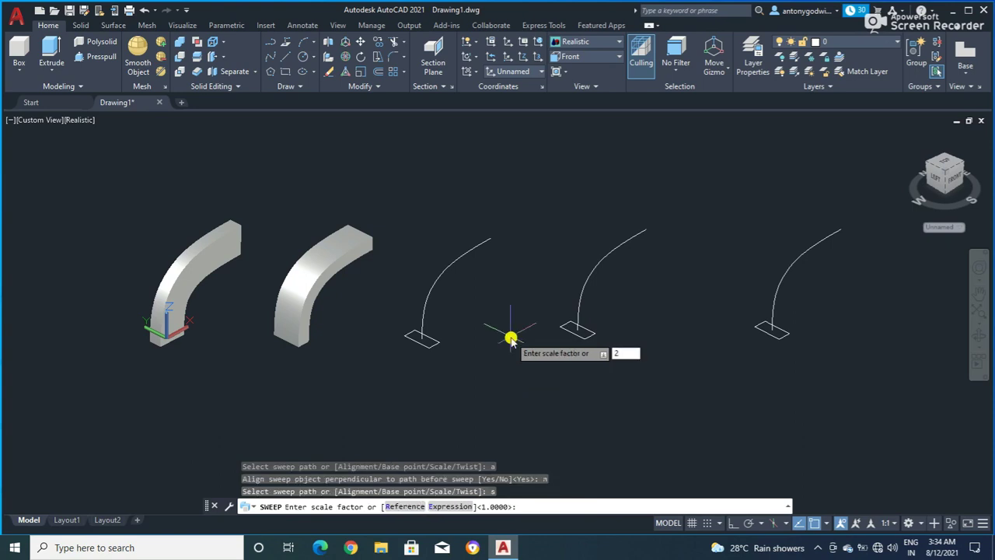
key("Return")
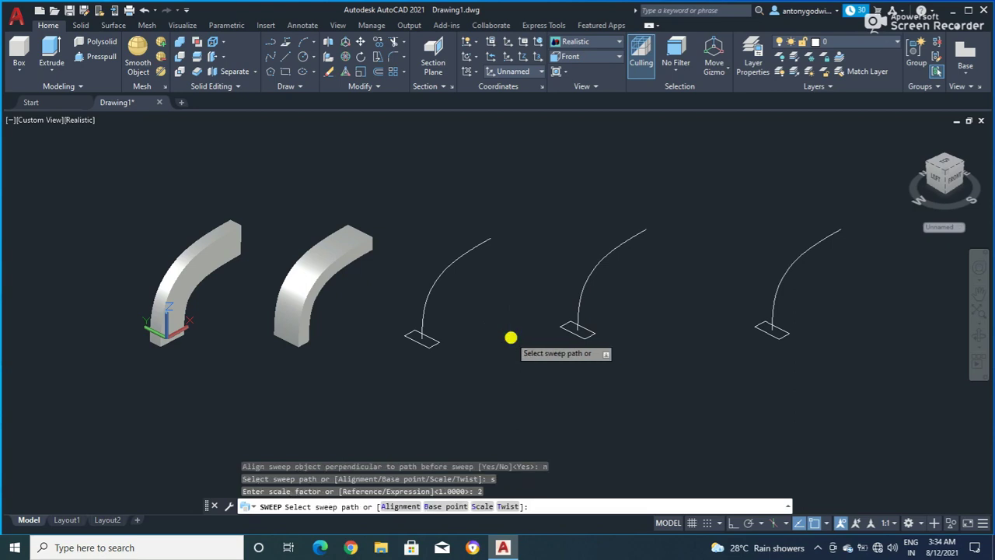
left_click(431, 297)
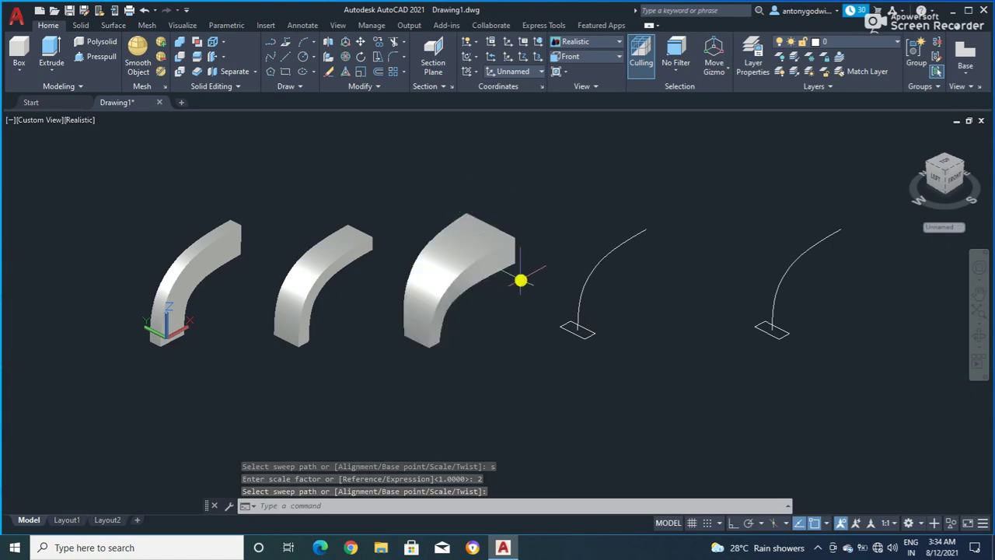
- Select the fourth rectangle profile and switch the default gizmo to Rotate
mouse_move(520, 322)
middle_mouse_down("shift")
mouse_move(426, 304)
mouse_move(413, 289)
mouse_move(501, 297)
mouse_move(502, 306)
middle_mouse_up("shift")
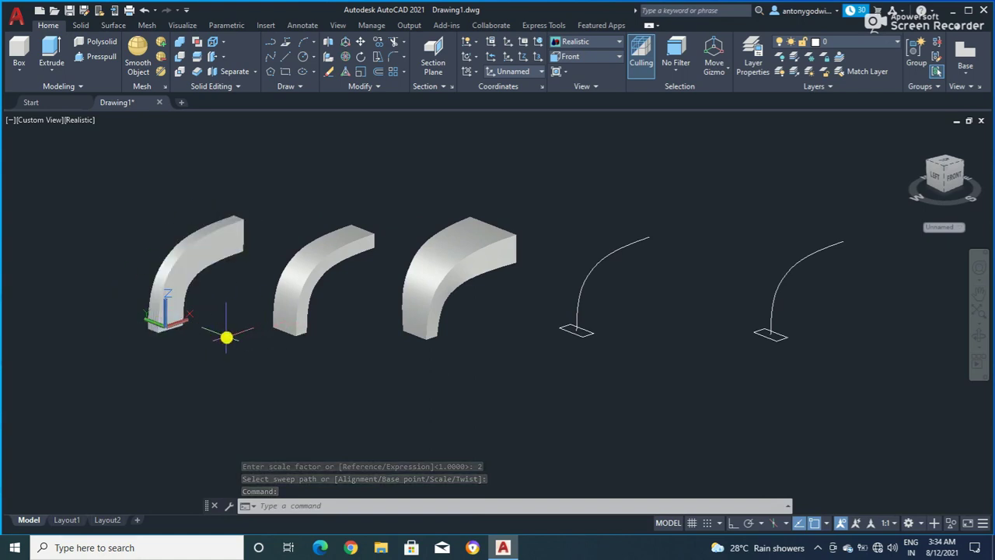
scroll(226, 338, "down", 2)
scroll(456, 295, "up", 3)
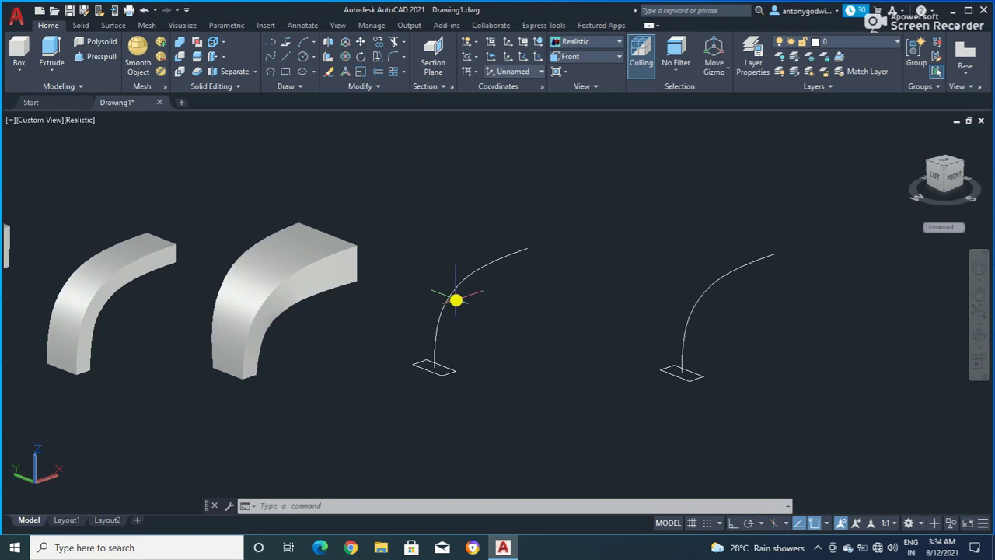
left_click(451, 372)
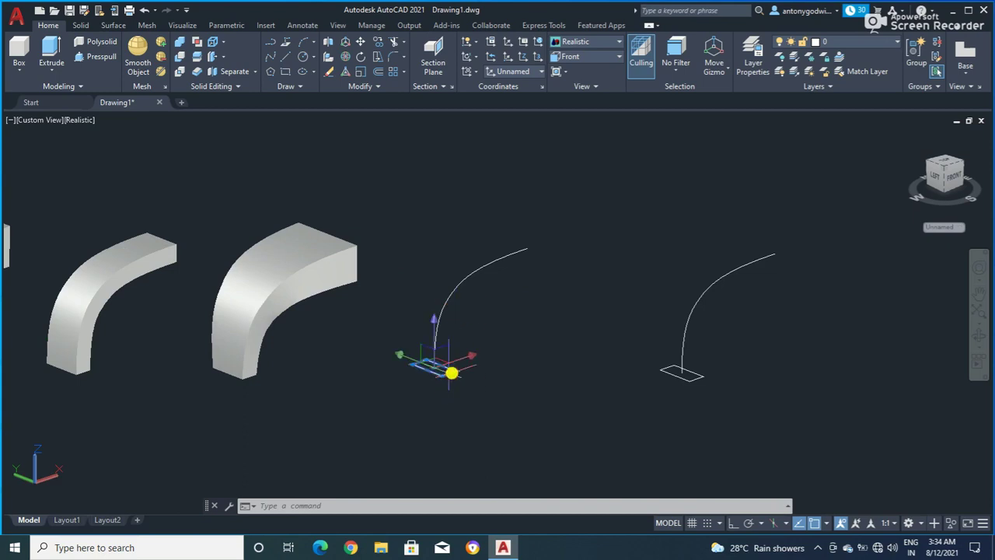
left_click(729, 72)
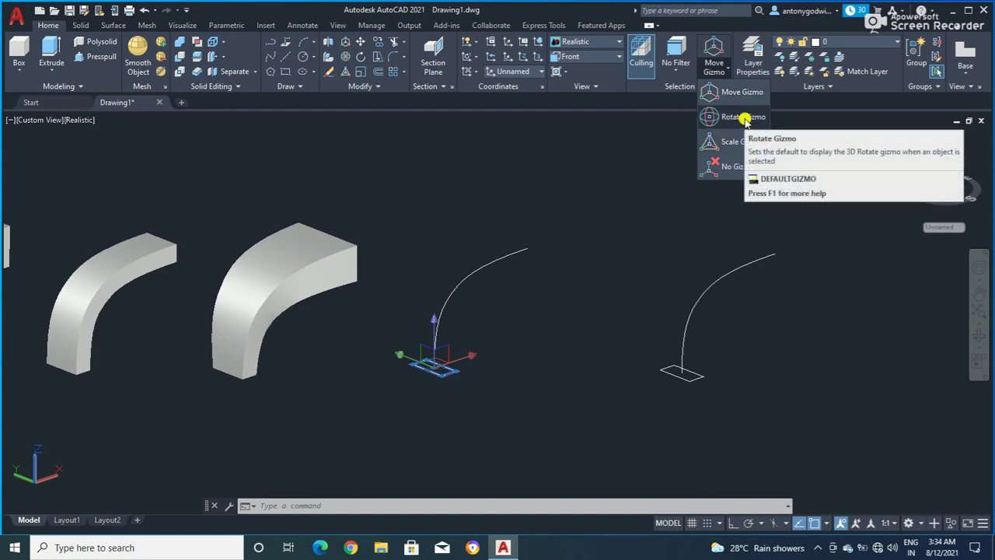
left_click(745, 119)
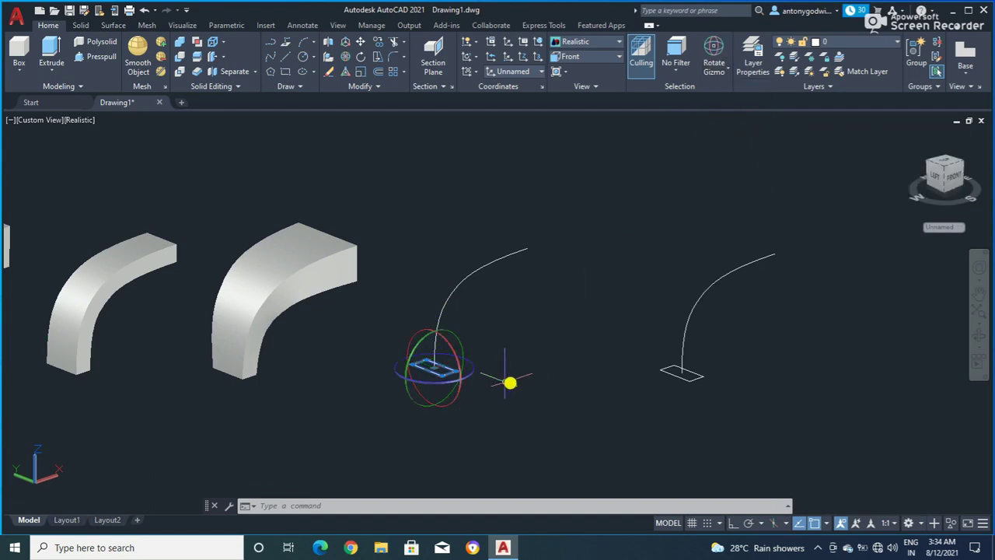
- Rotate the profile about one axis to tilt it at the base of its curve
mouse_move(502, 378)
middle_mouse_down("shift")
mouse_move(465, 382)
mouse_move(470, 374)
middle_mouse_up("shift")
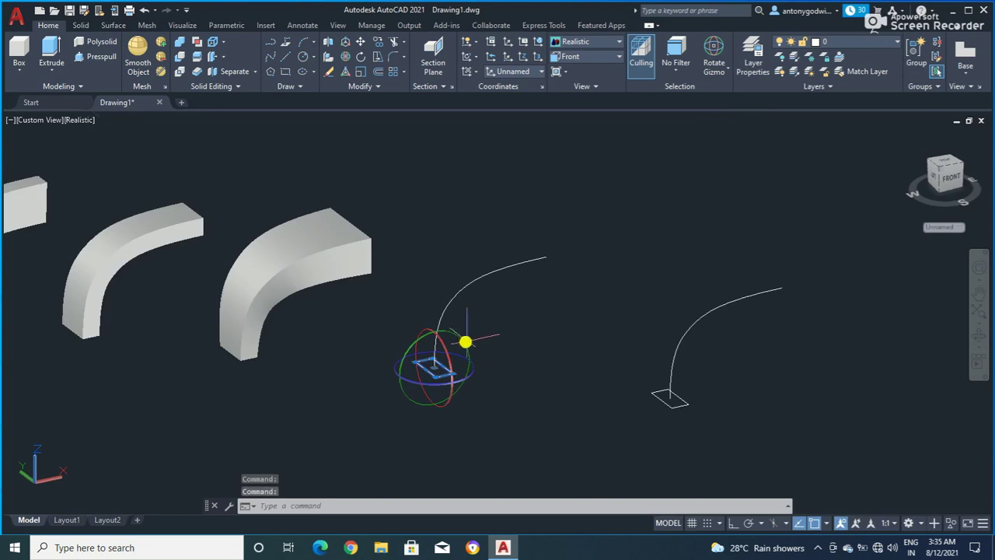
left_click(462, 342)
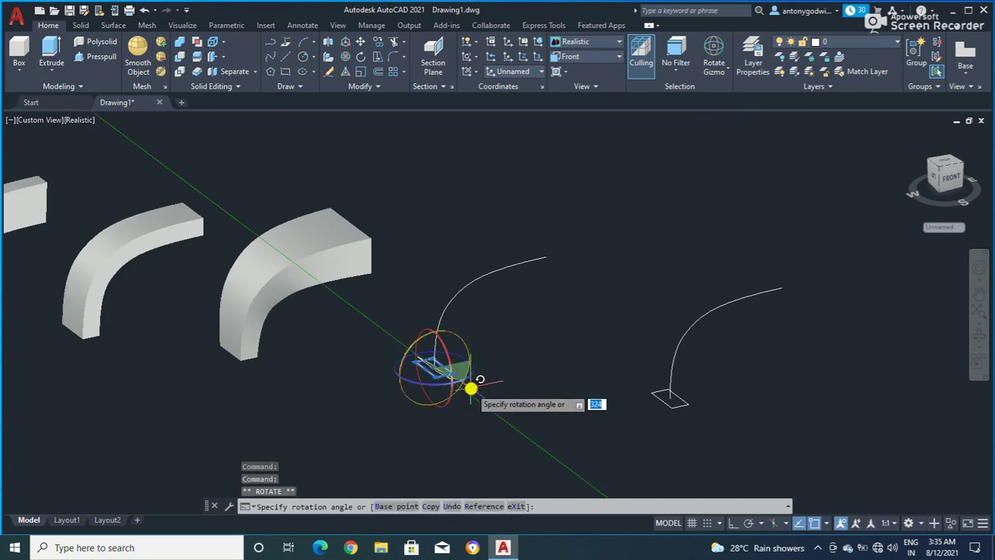
left_click(472, 388)
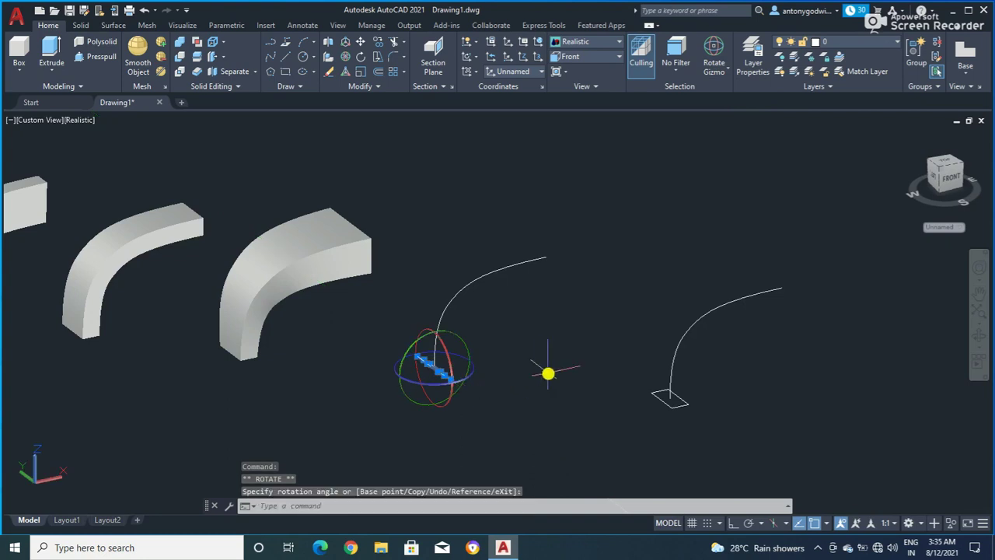
key("Escape")
mouse_move(474, 402)
middle_mouse_down("shift")
mouse_move(465, 358)
mouse_move(435, 333)
mouse_move(422, 340)
mouse_move(466, 361)
middle_mouse_up("shift")
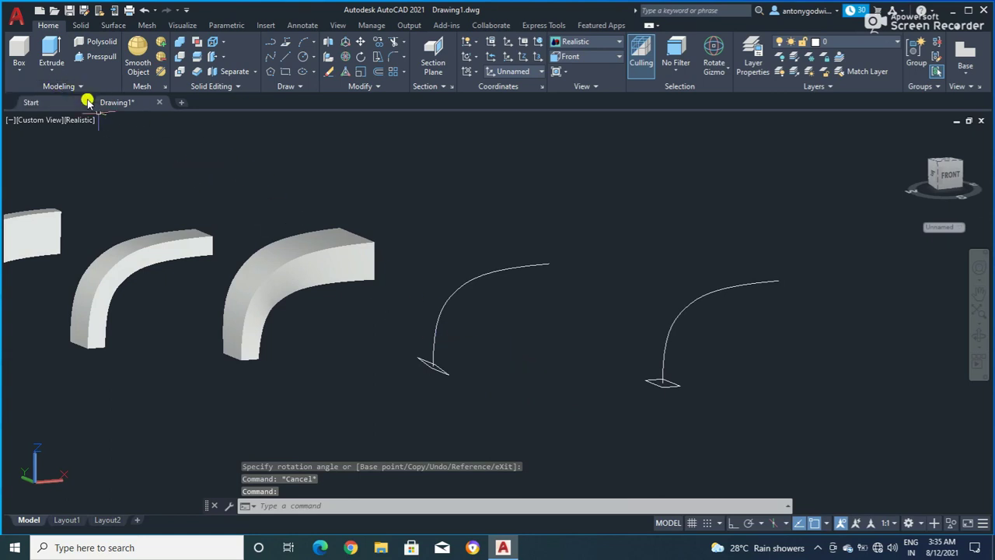
- Sweep the tilted profile along the fourth curve with alignment No, keeping its tilt
type("sweep")
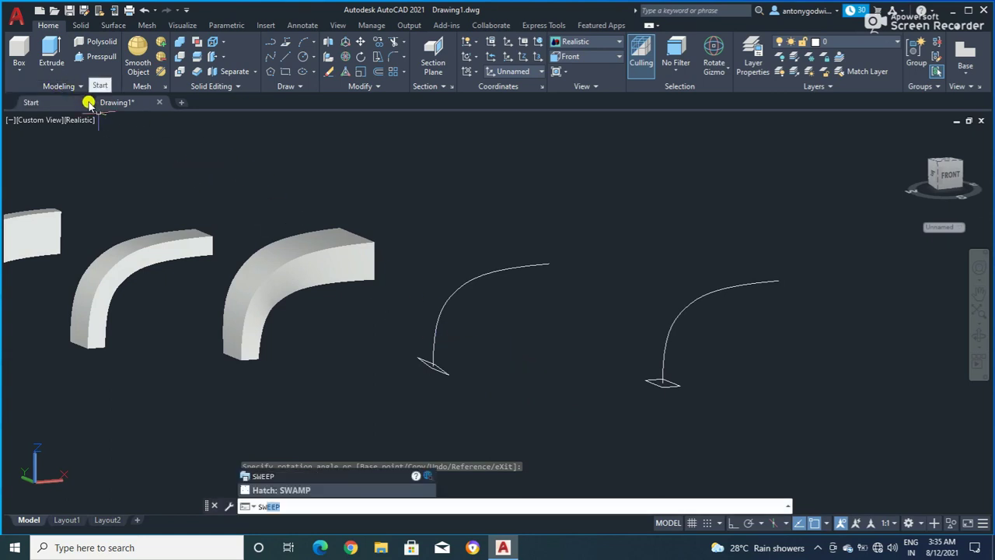
key("Return")
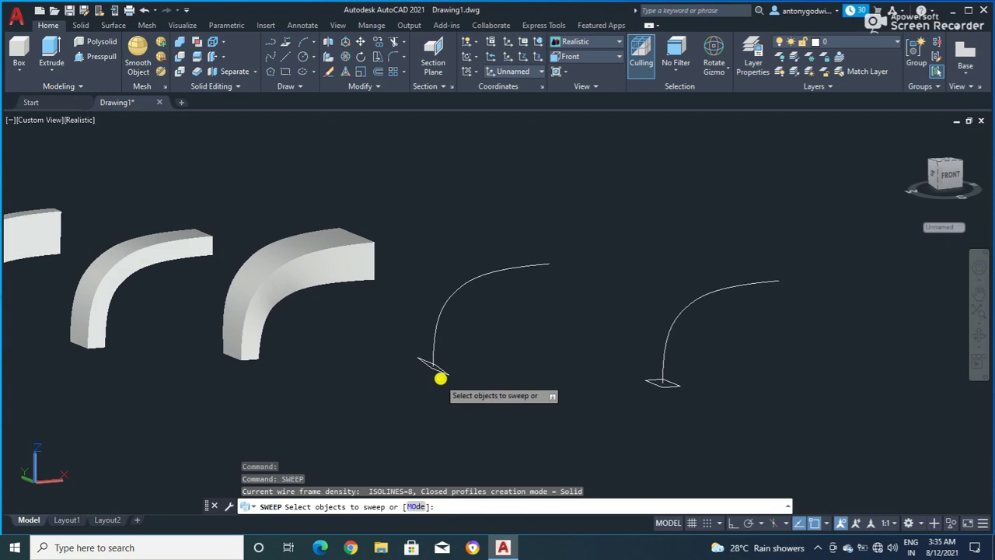
left_click(440, 371)
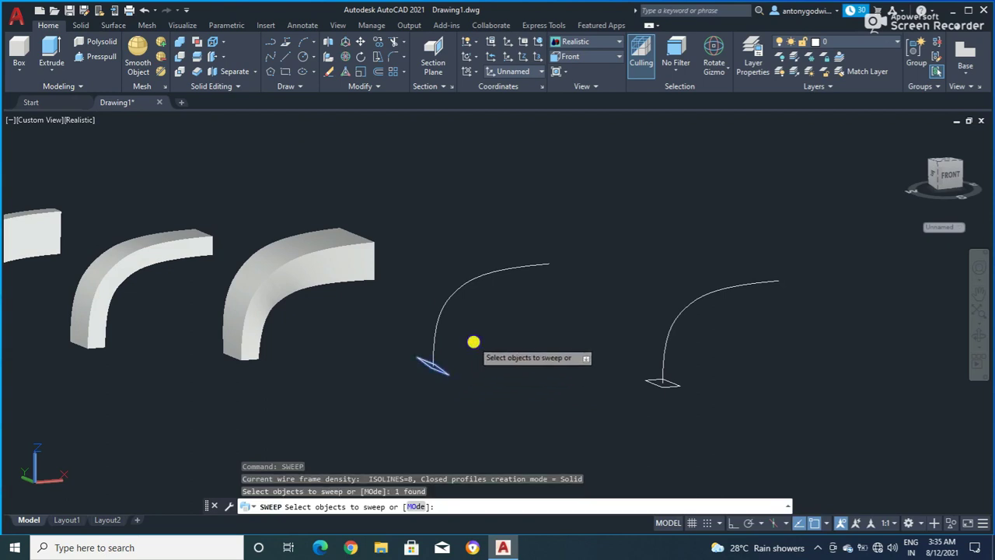
right_click(473, 342)
left_click(496, 349)
type("a")
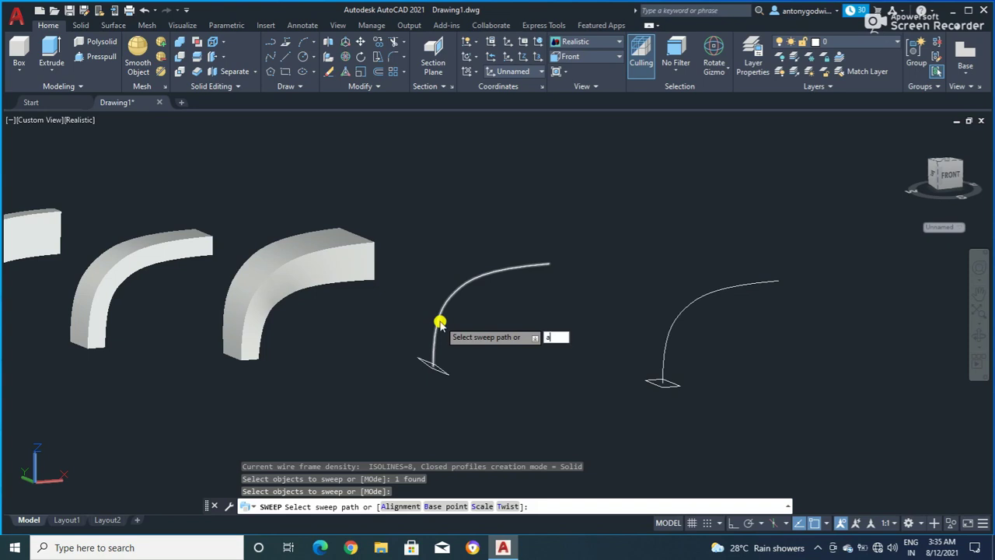
key("Return")
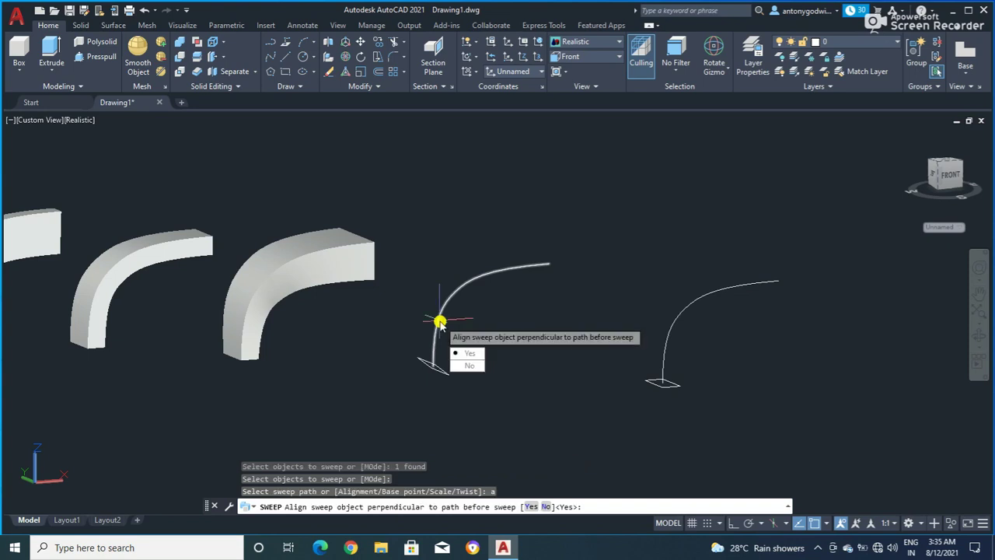
type("n")
key("Return")
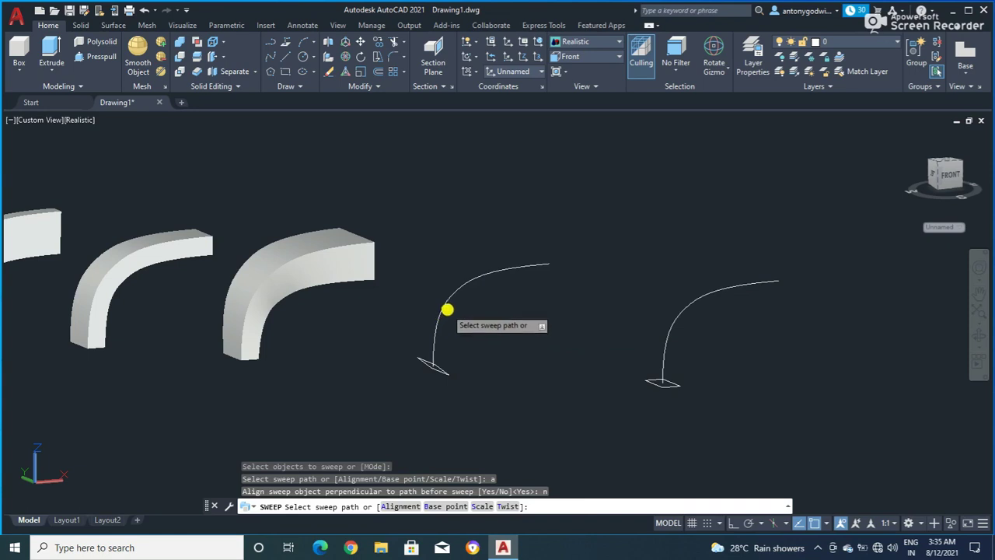
left_click(448, 302)
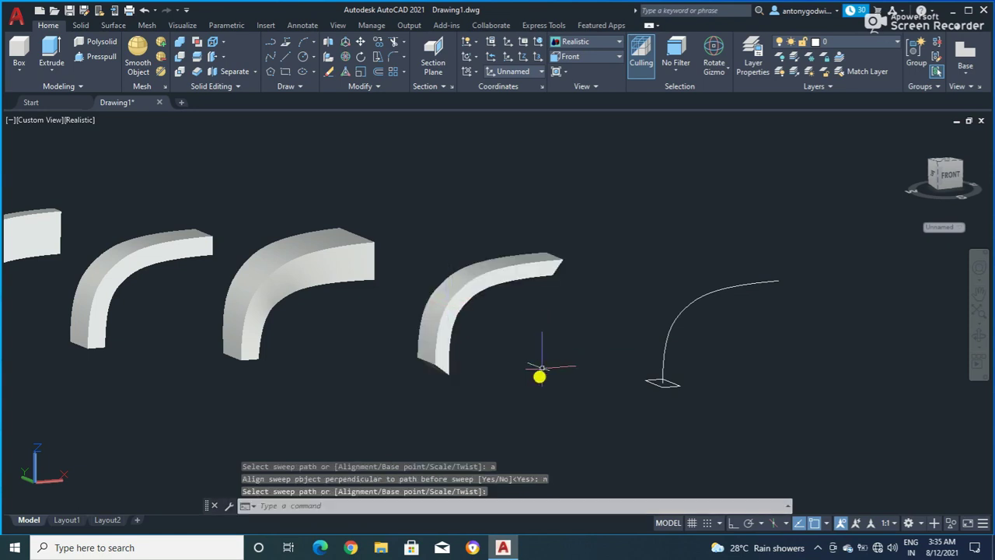
type("a")
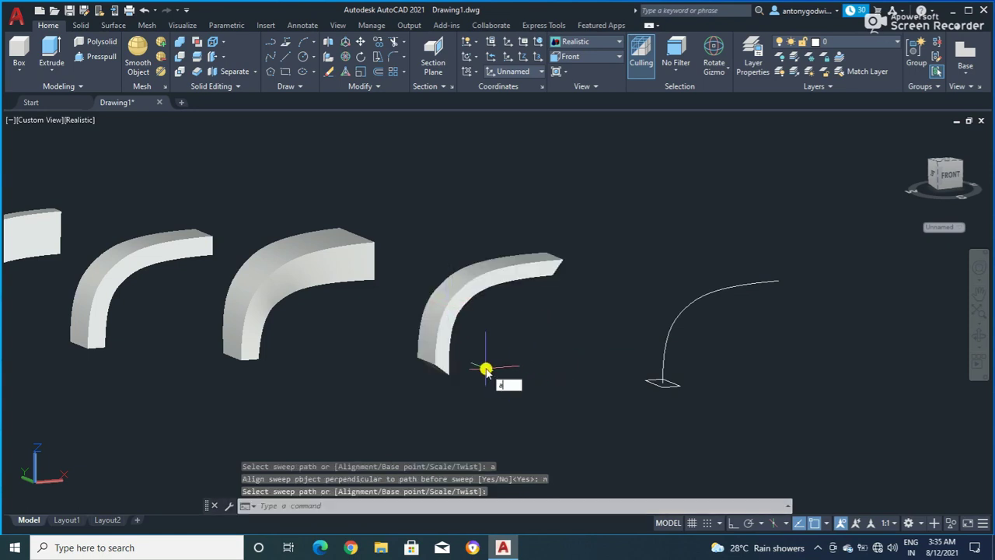
key("Escape")
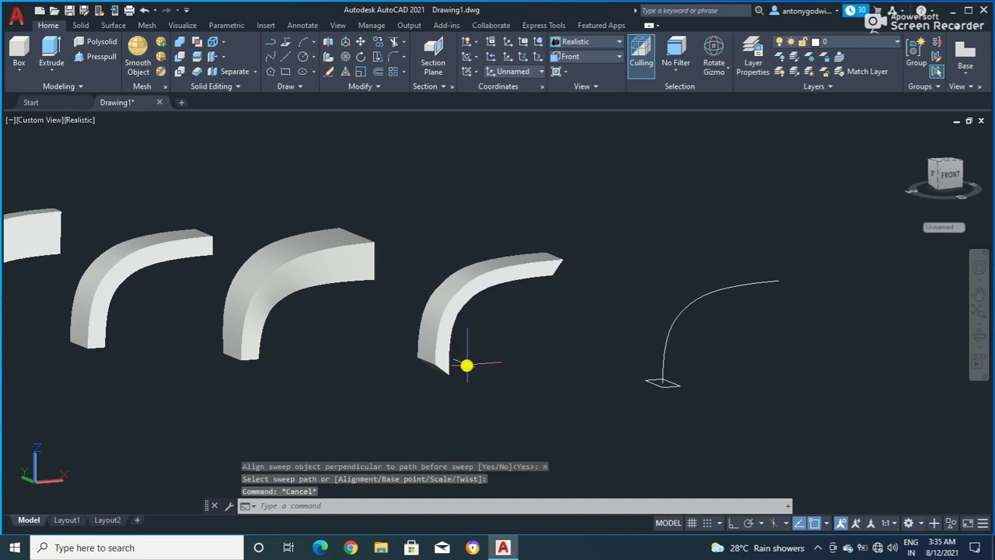
mouse_move(466, 363)
middle_mouse_down("shift")
mouse_move(433, 339)
mouse_move(473, 367)
middle_mouse_up("shift")
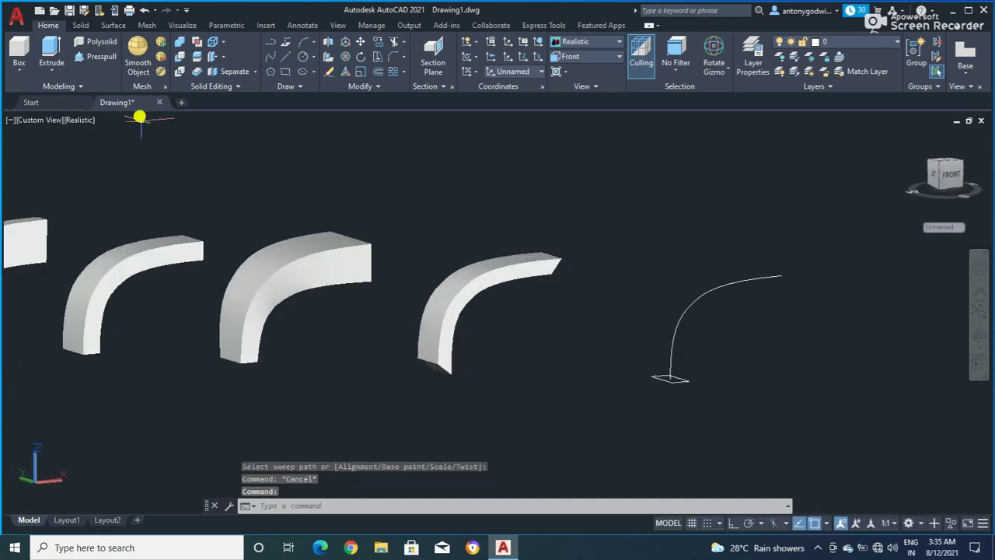
- Undo the angled fourth sweep and launch Sweep from the Home ribbon dropdown
left_click(144, 11)
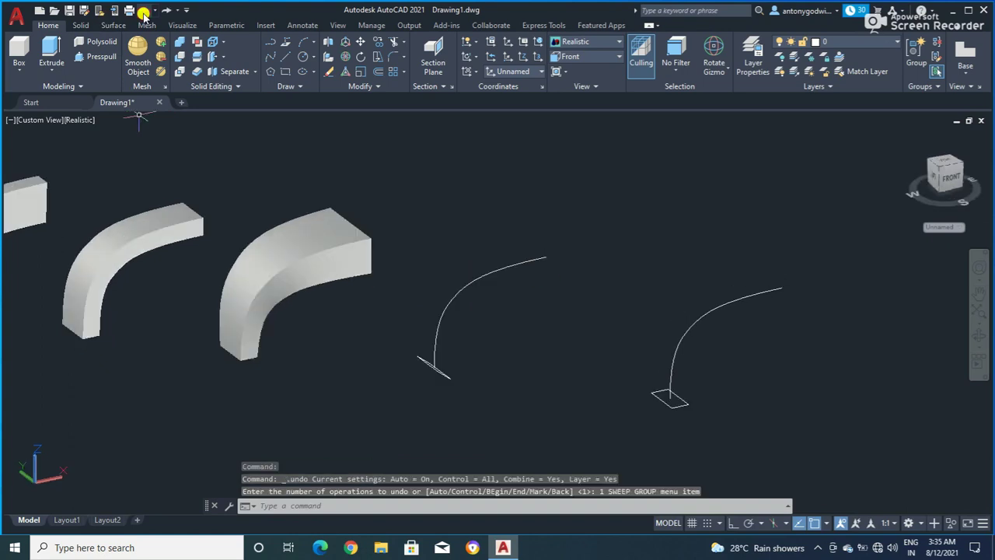
left_click(54, 72)
left_click(45, 139)
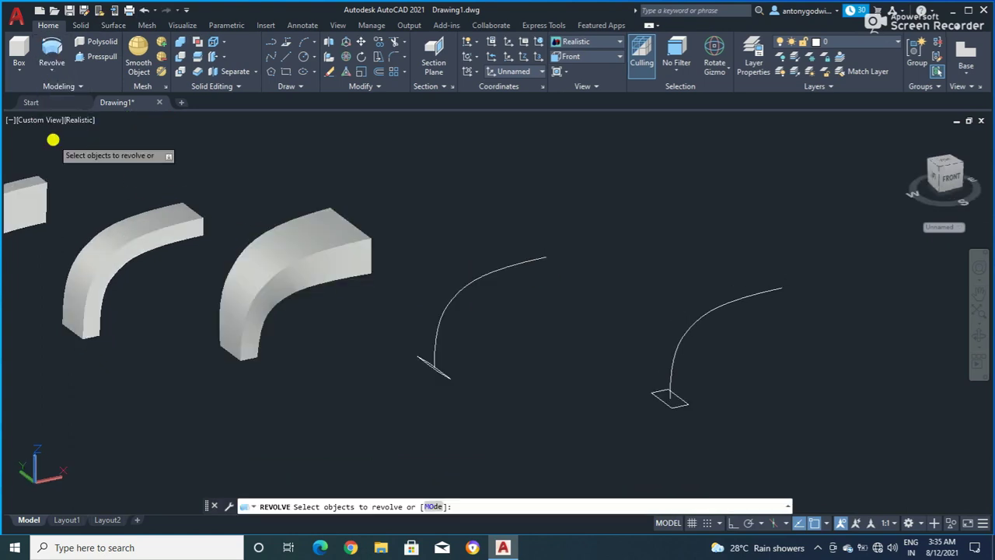
left_click(63, 72)
left_click(56, 165)
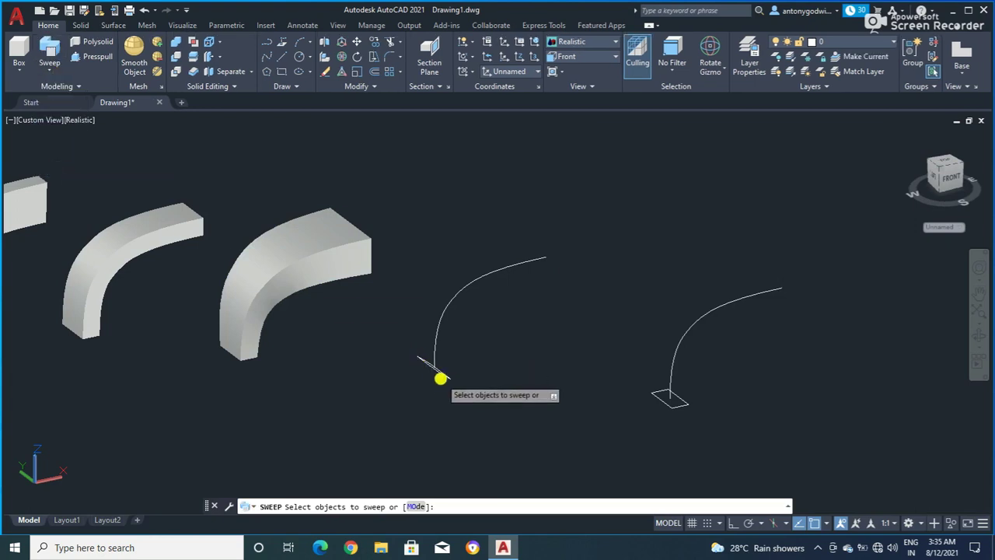
- Re-sweep the profile along its curved path with perpendicular alignment set to Yes
left_click(427, 363)
right_click(487, 329)
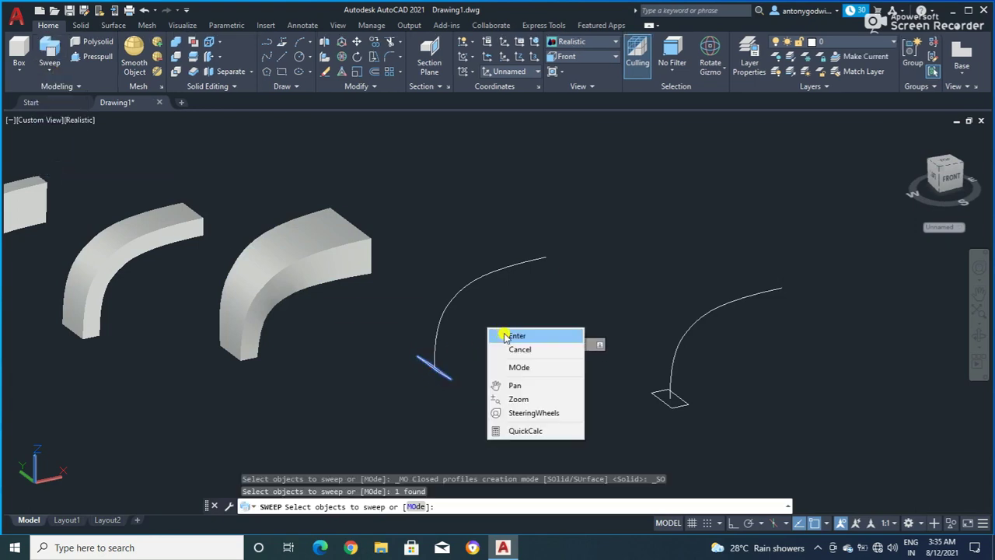
left_click(506, 336)
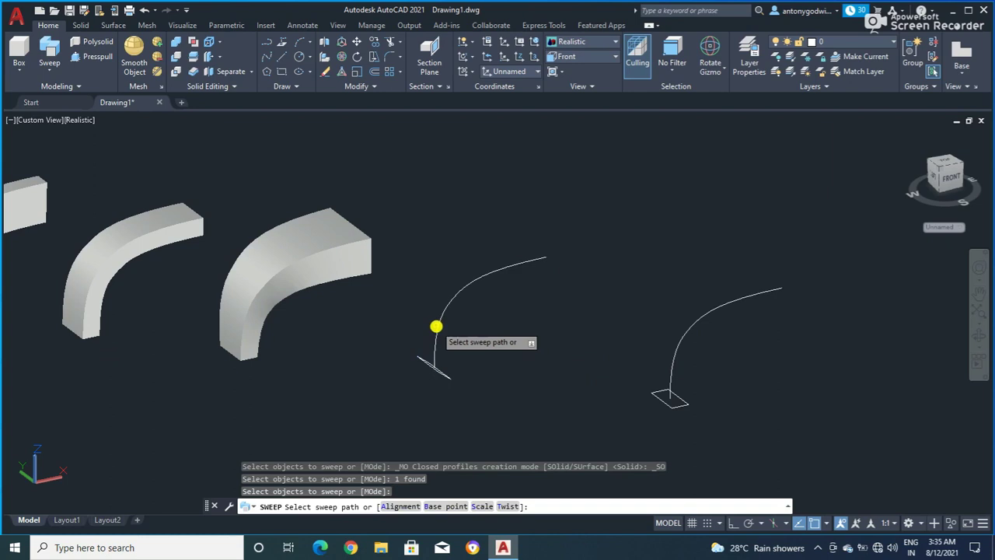
type("a")
key("Return")
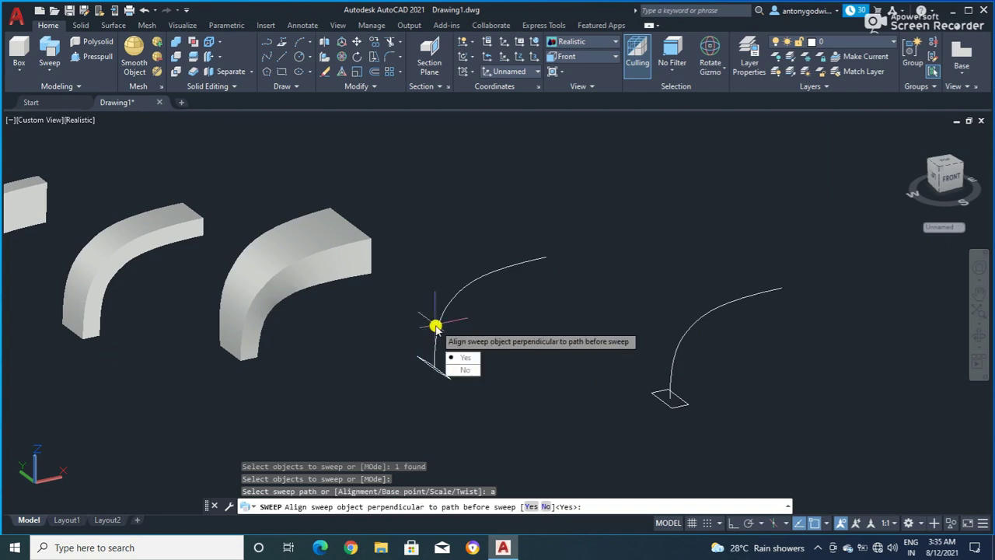
key("Return")
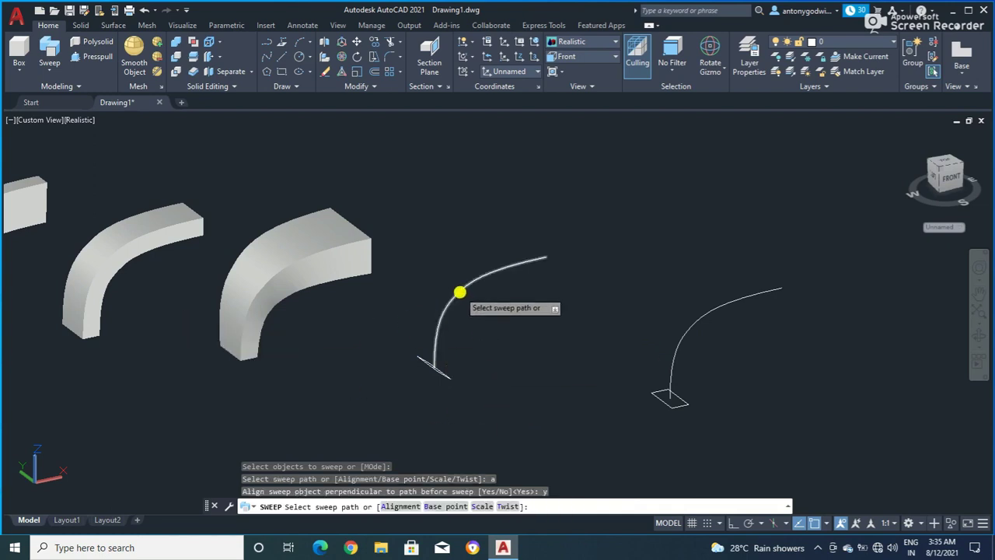
left_click(459, 291)
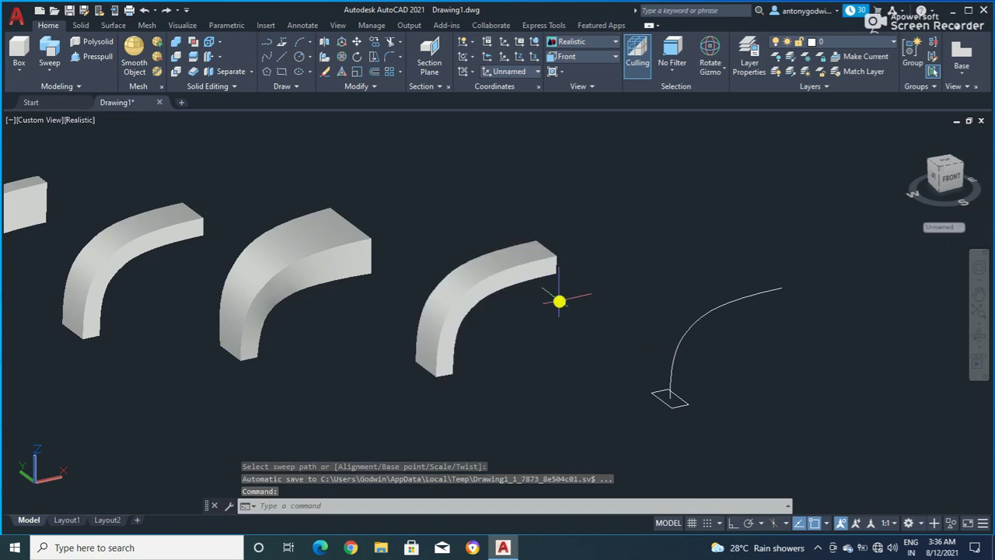
scroll(280, 326, "down", 2)
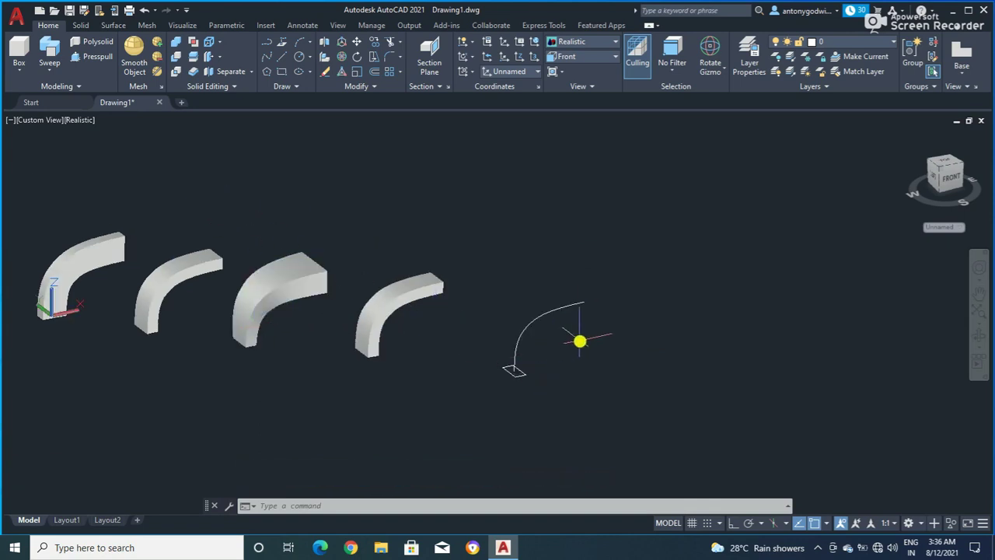
scroll(579, 341, "up", 2)
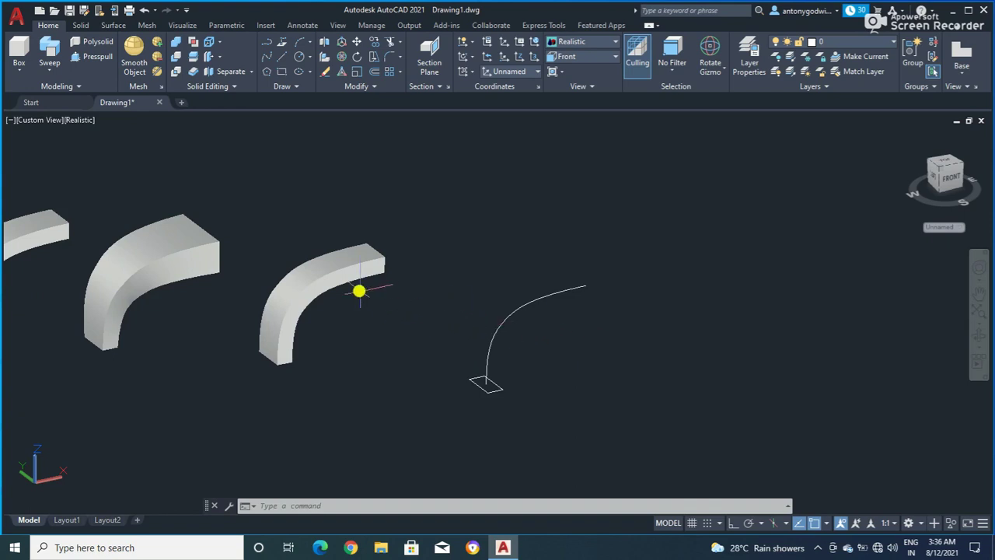
- Window-select the last arc and square and place two copies further right along the row
left_click(430, 243)
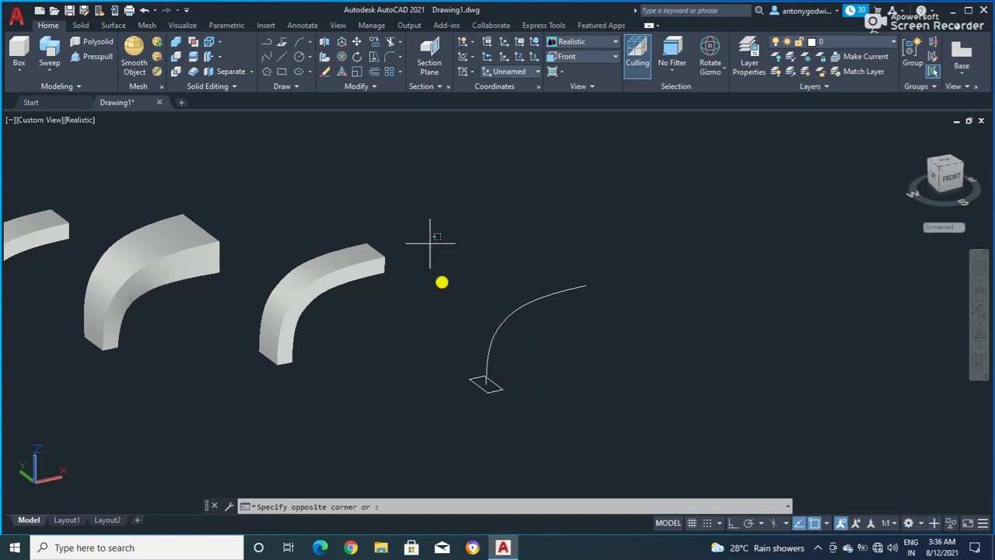
left_click(646, 438)
right_click(487, 231)
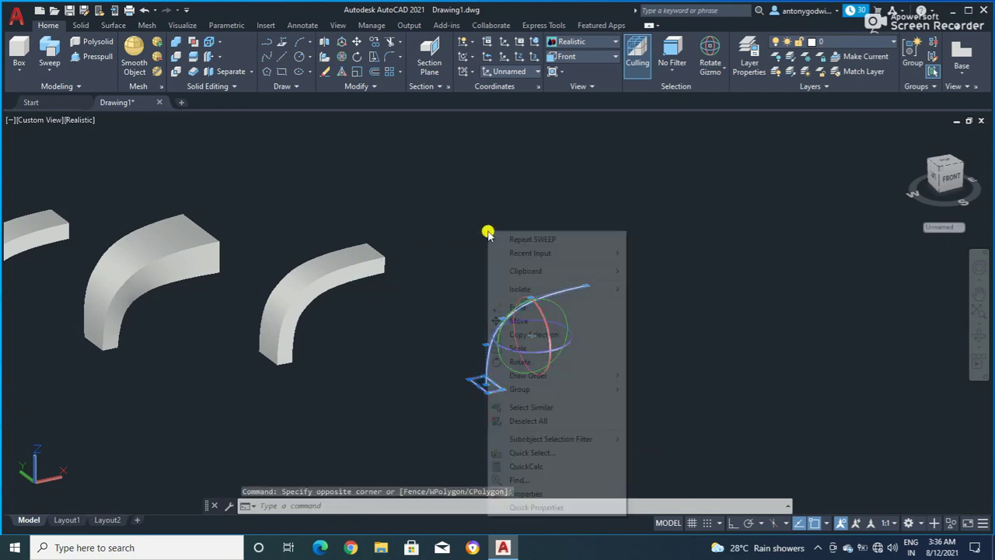
left_click(516, 334)
left_click(486, 384)
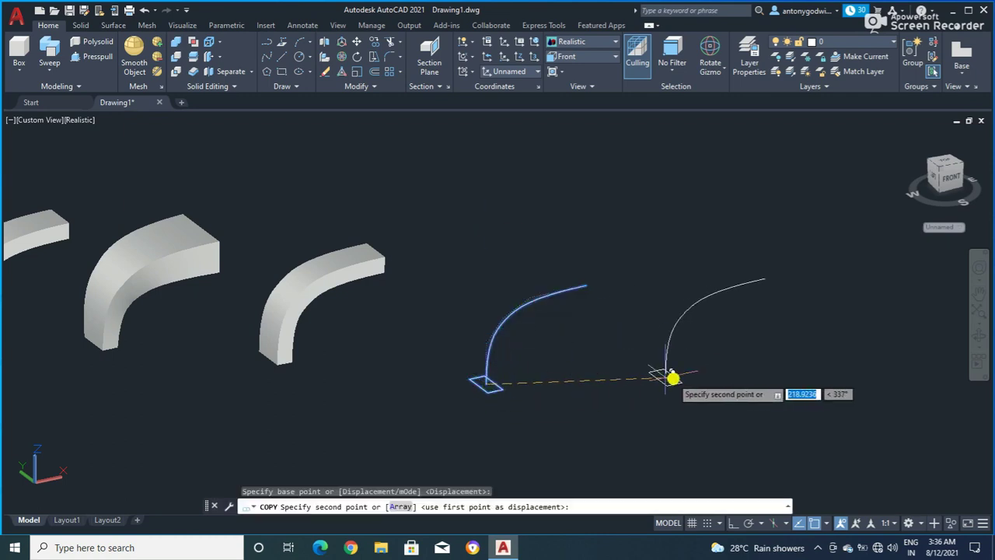
left_click(684, 378)
left_click(889, 398)
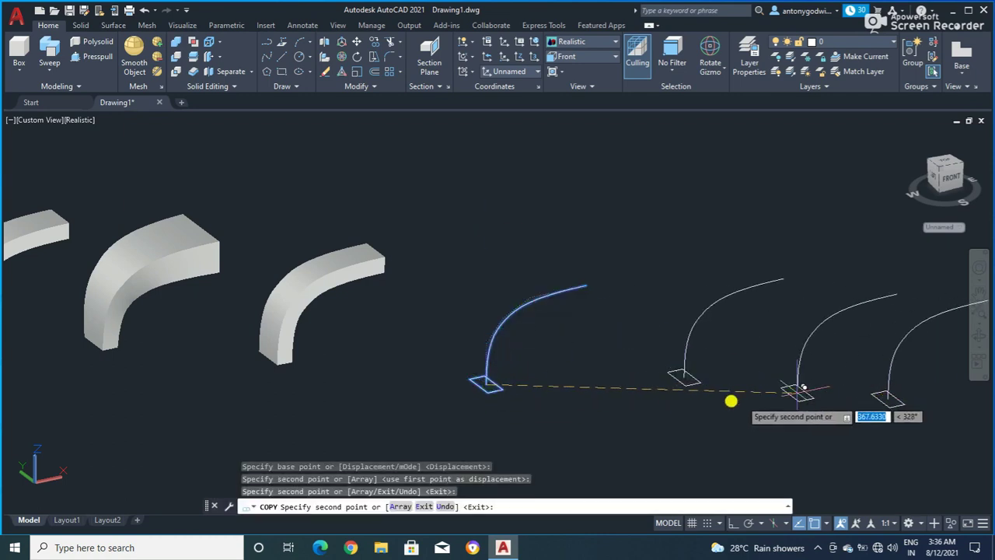
key("Escape")
scroll(566, 326, "up", 2)
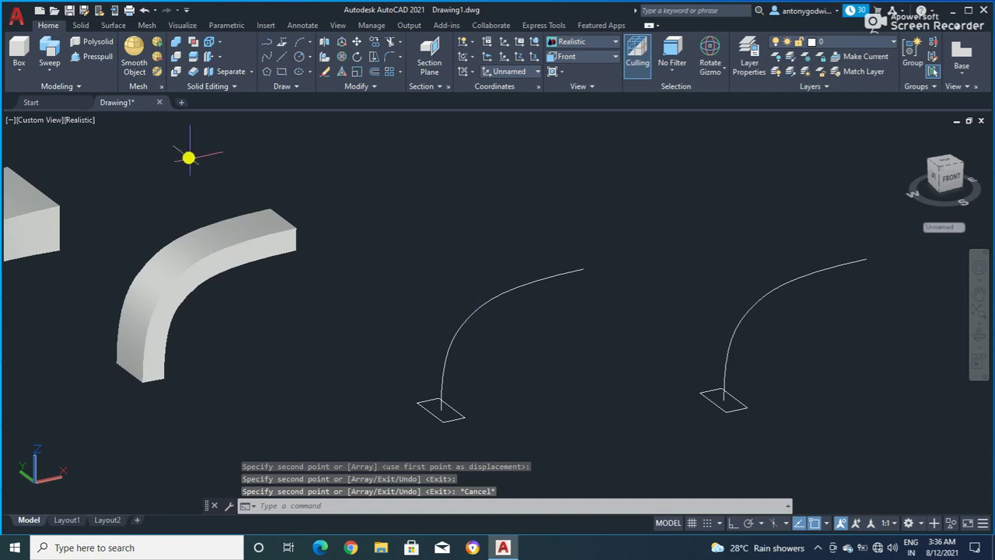
- Start a sweep with the square as the profile and alignment set to No
left_click(57, 62)
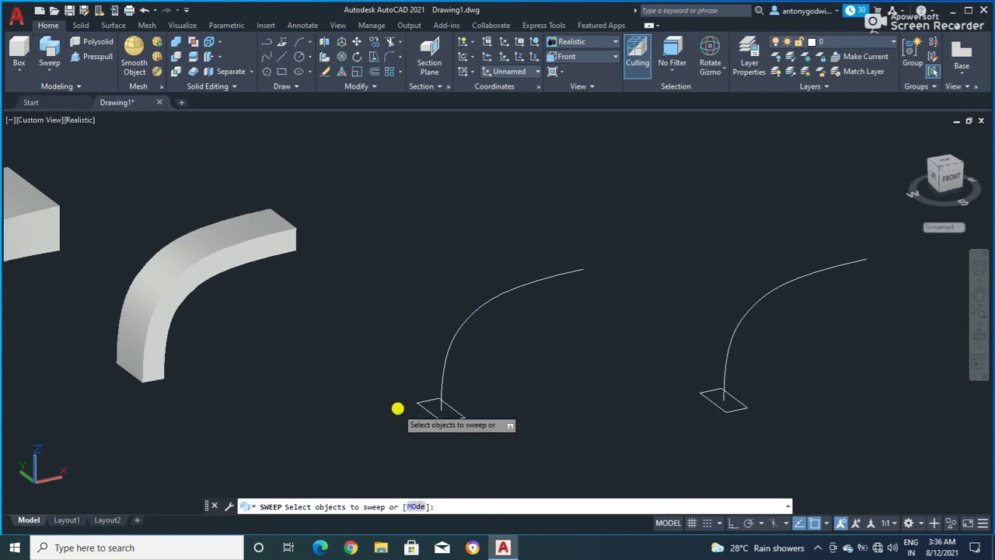
left_click(420, 406)
right_click(407, 330)
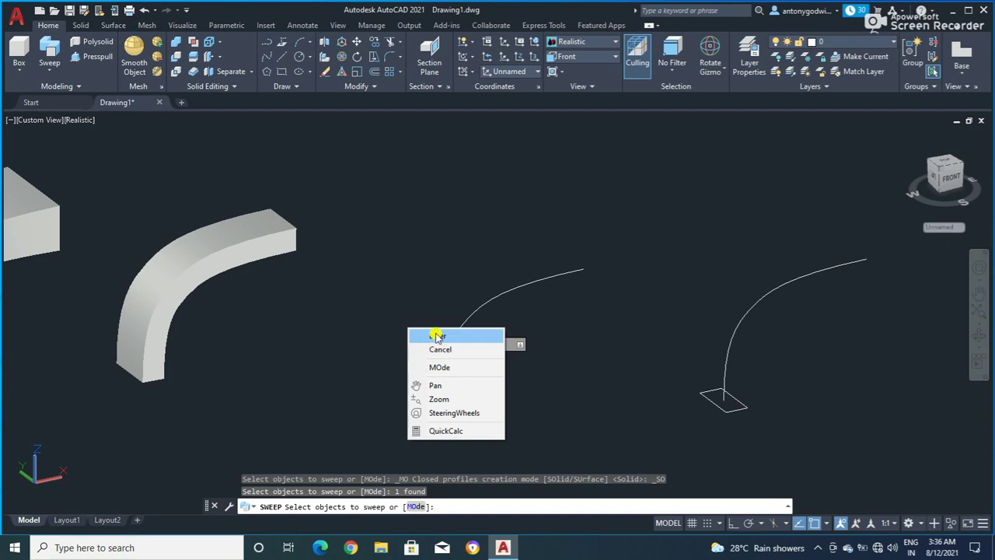
left_click(436, 330)
right_click(434, 331)
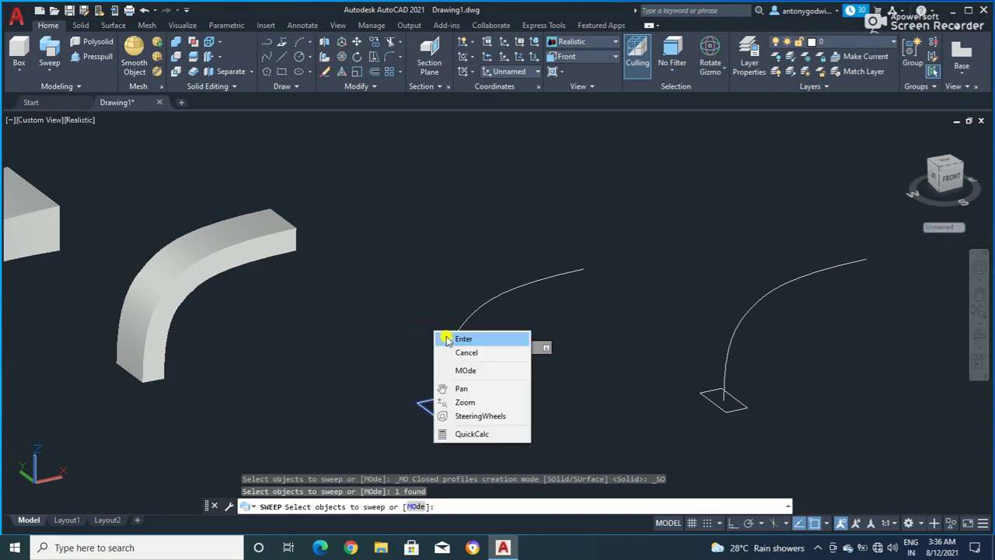
left_click(448, 340)
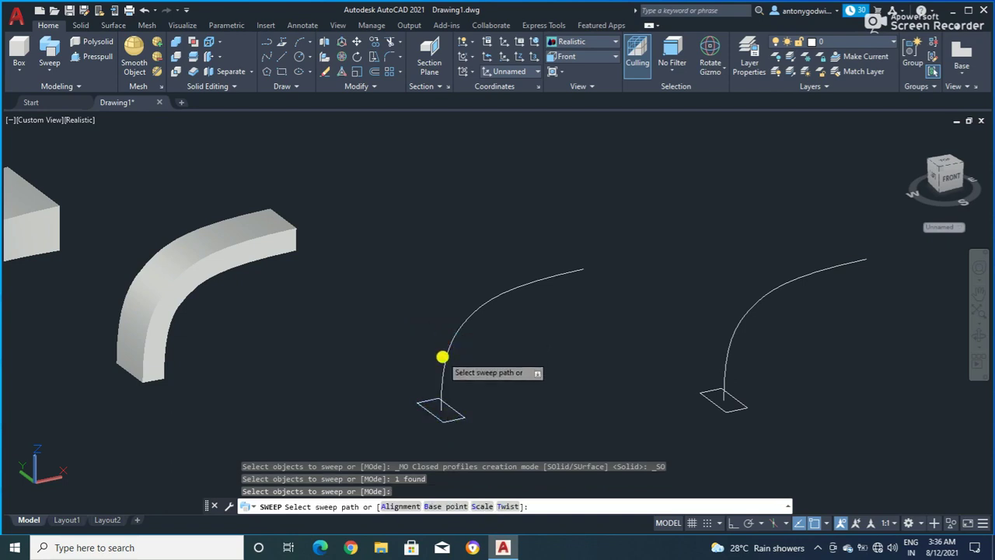
type("a")
key("Return")
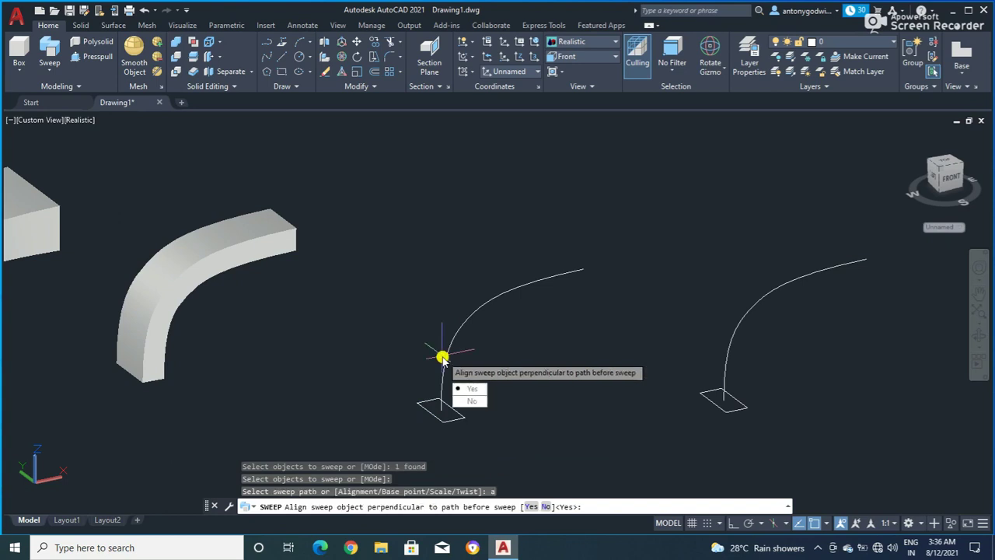
key("Return")
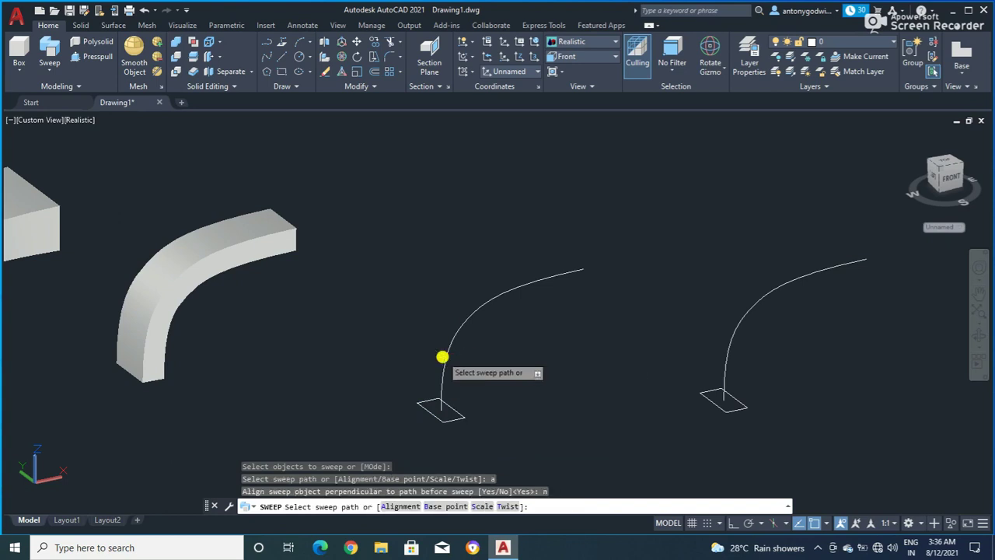
- Add a 720° twist and use the curved arc as the sweep path
type("t")
key("Return")
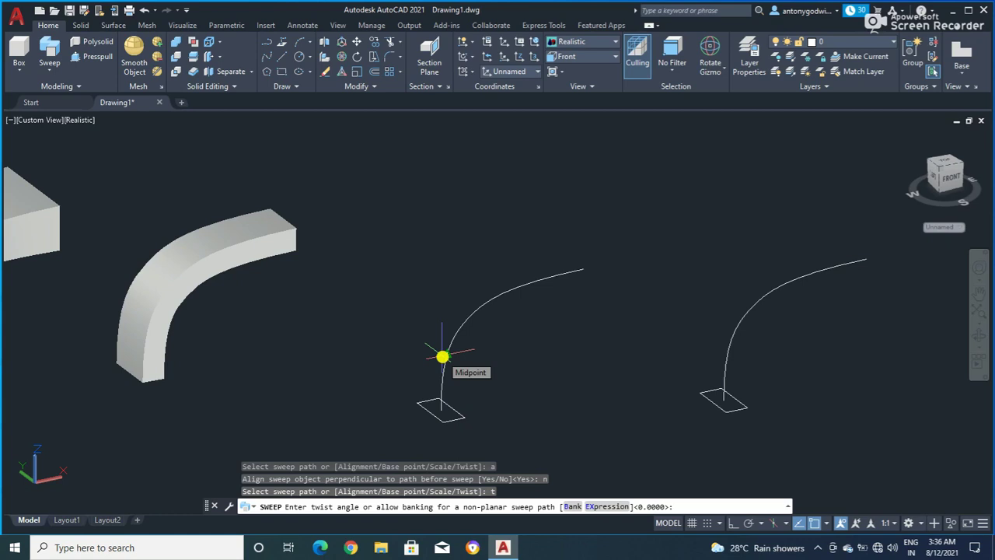
type("720")
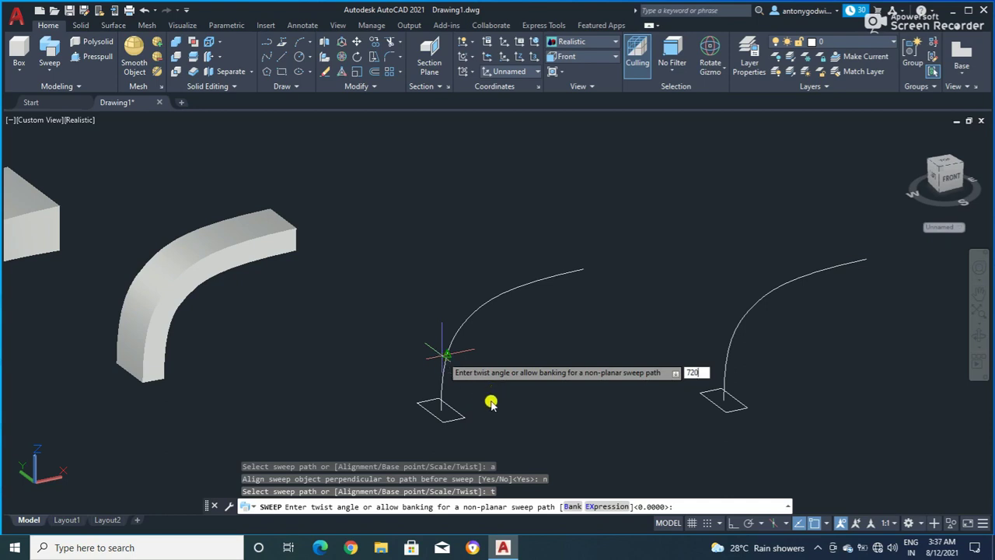
key("Return")
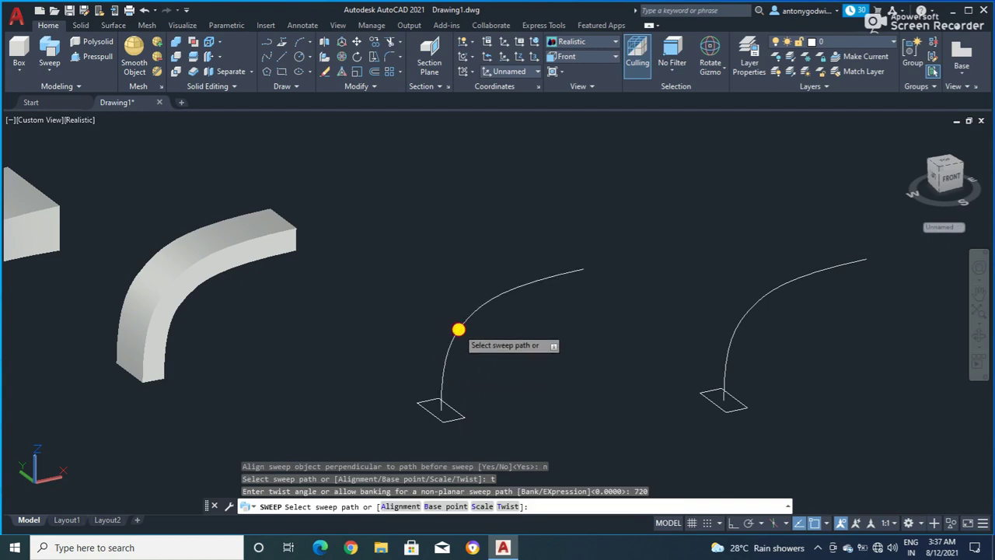
left_click(458, 333)
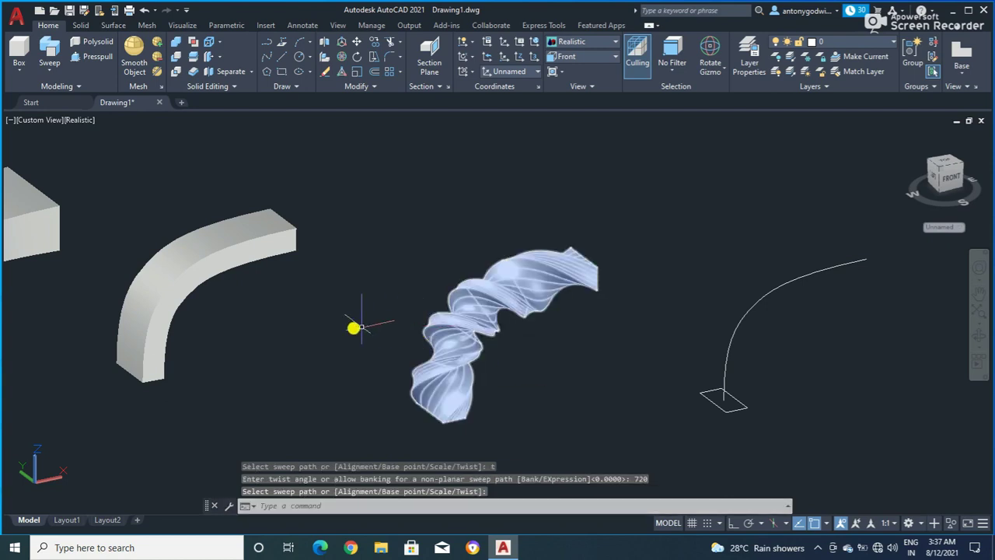
scroll(335, 384, "down", 3)
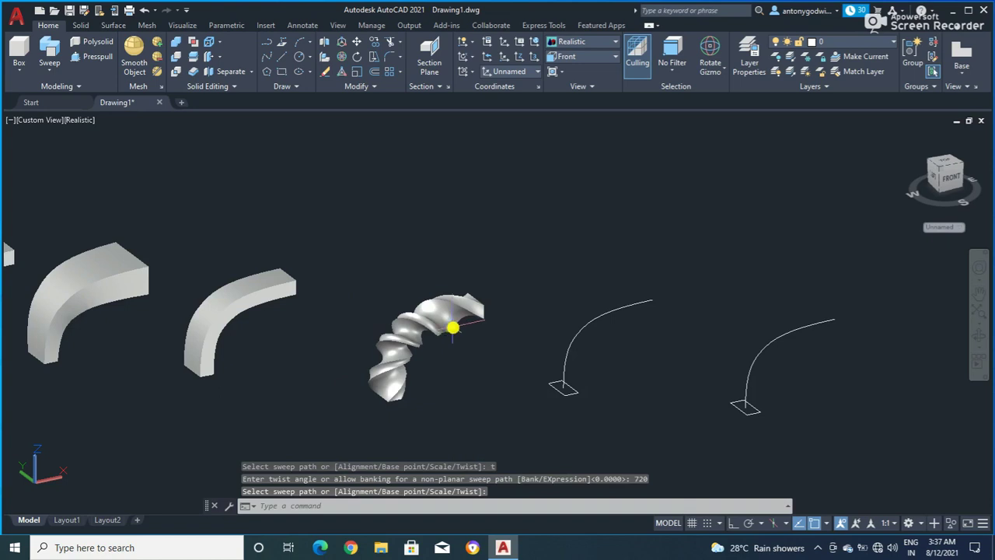
scroll(455, 330, "up", 2)
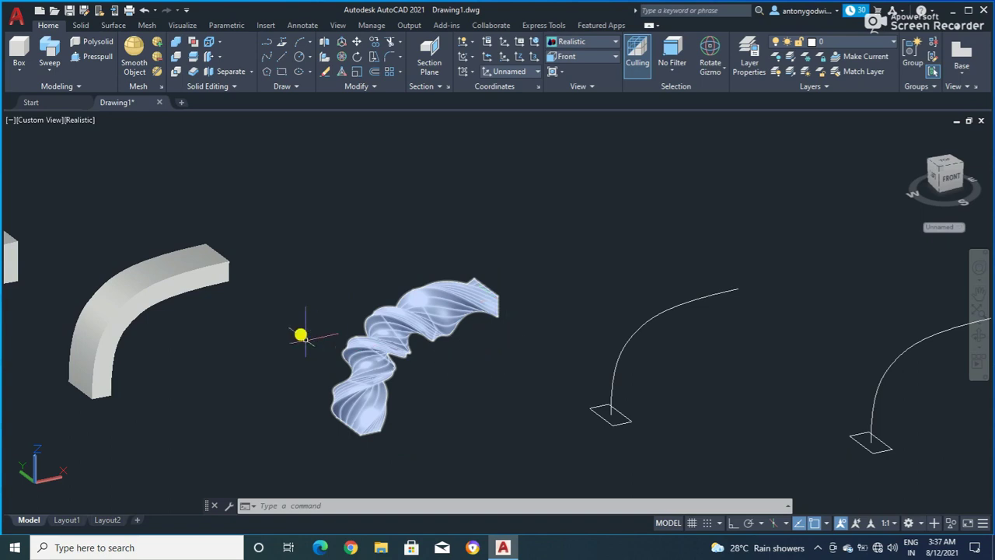
scroll(301, 336, "down", 2)
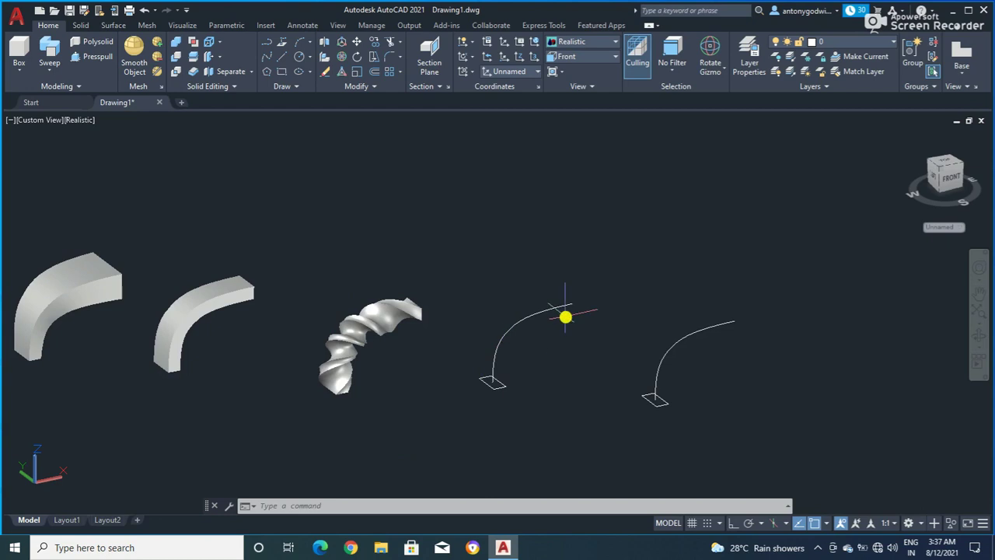
scroll(493, 380, "up", 2)
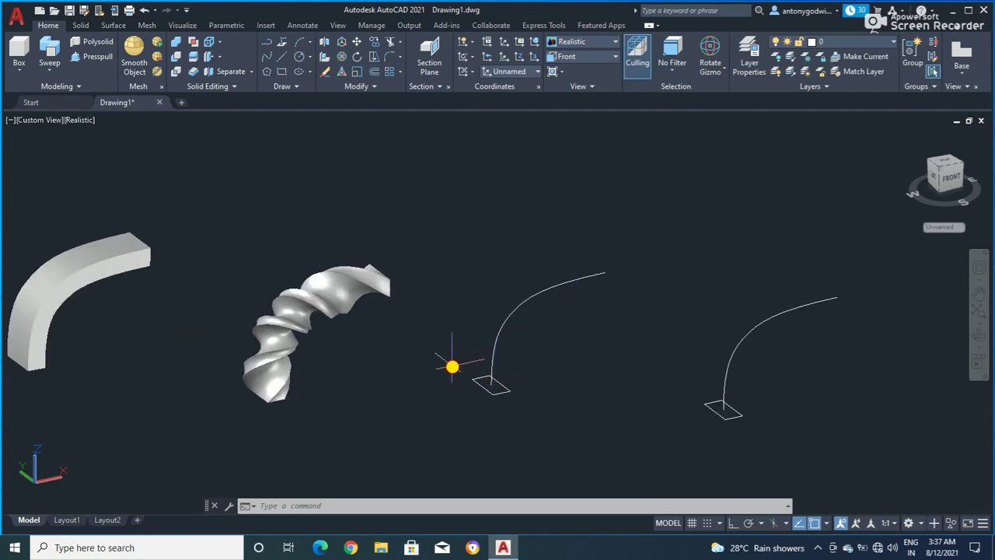
- Move the next square profile off its arc's lower end so it sits detached beside it
left_click(453, 365)
left_click(551, 418)
right_click(554, 364)
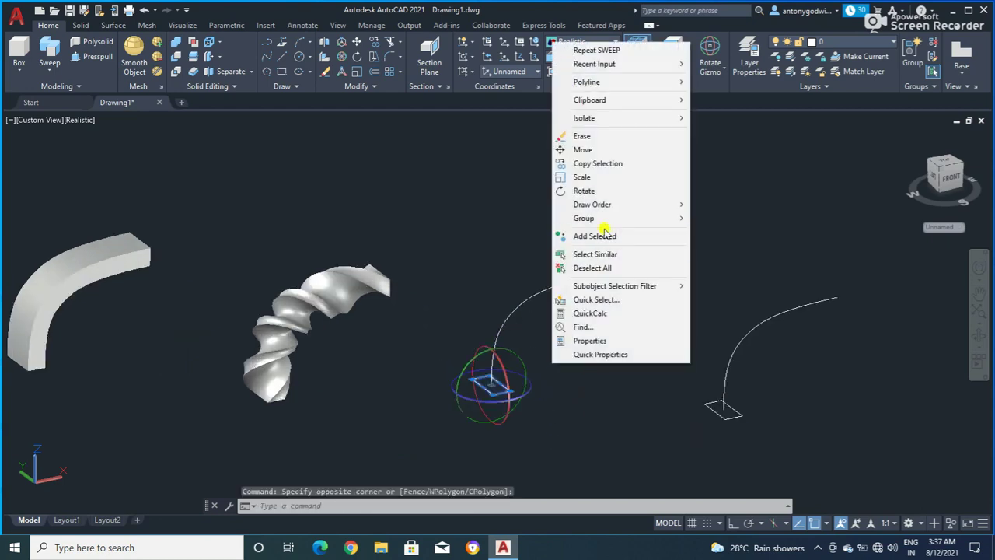
left_click(583, 150)
left_click(473, 379)
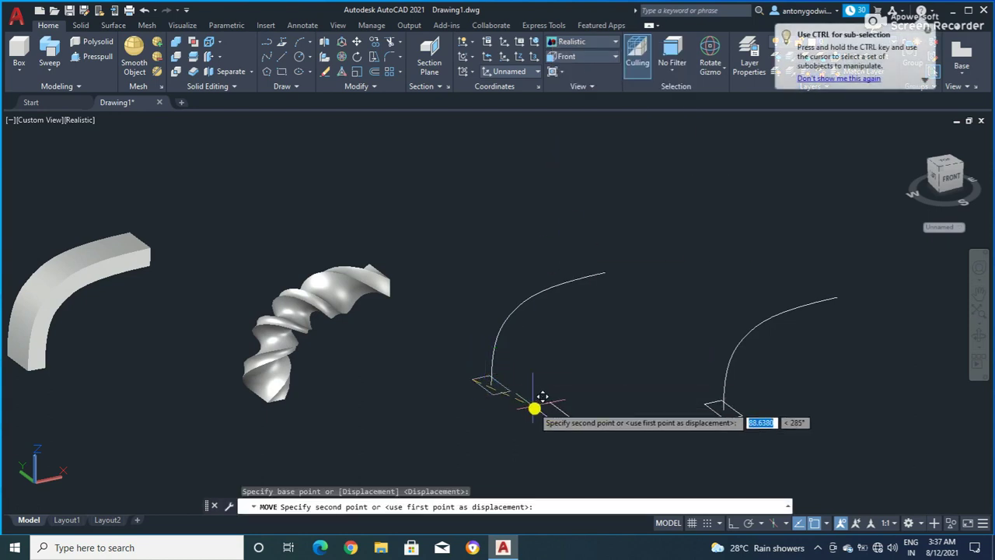
left_click(535, 406)
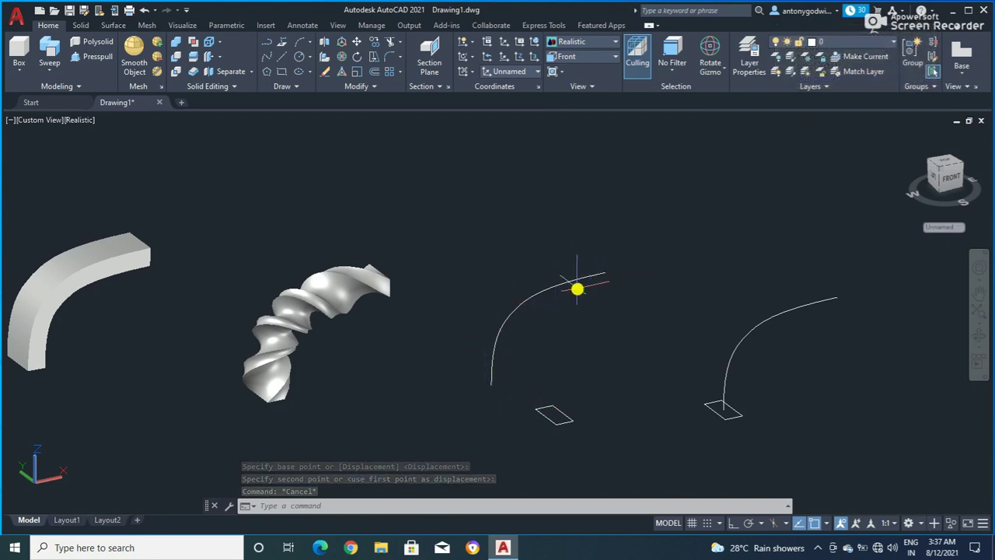
- Start a sweep of the detached rectangle with profile alignment turned off
left_click(52, 50)
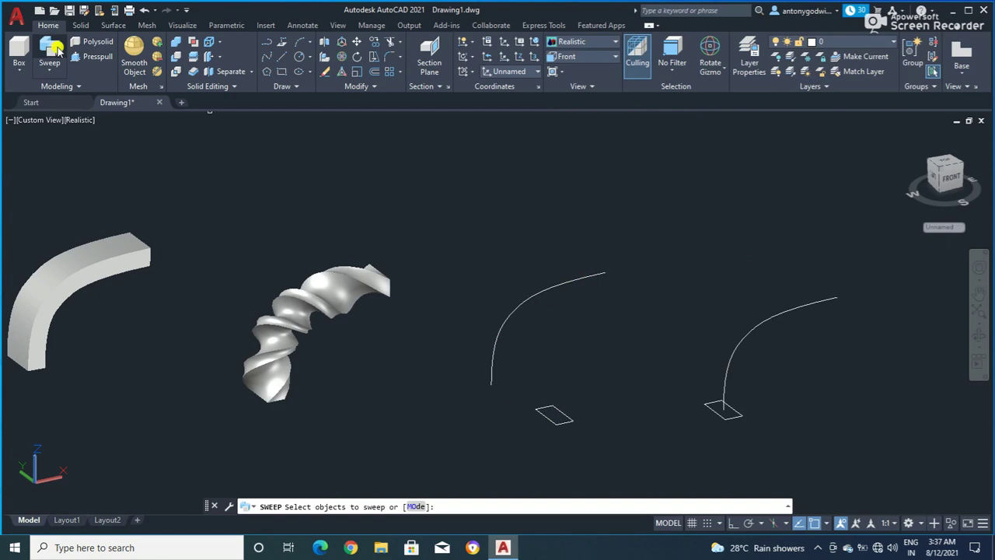
left_click(542, 417)
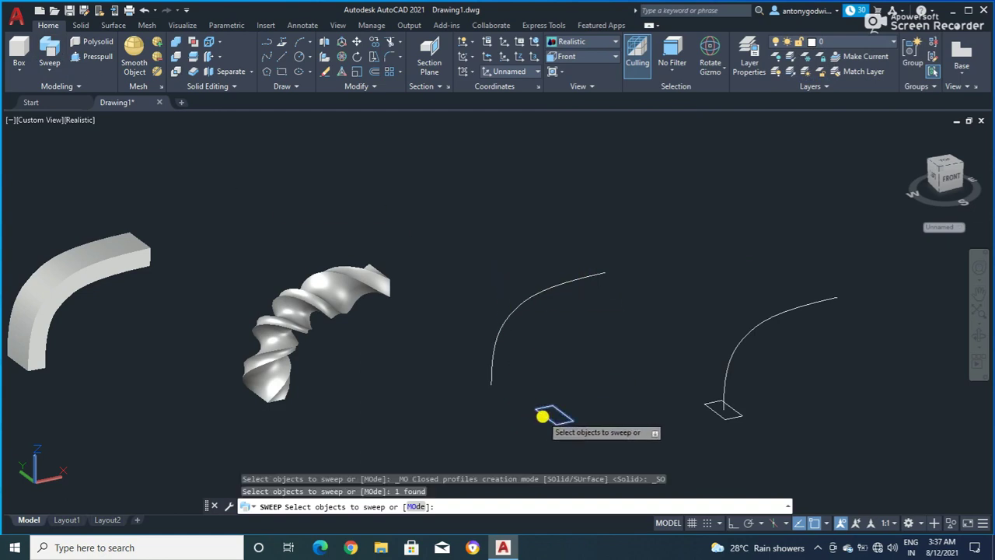
right_click(560, 384)
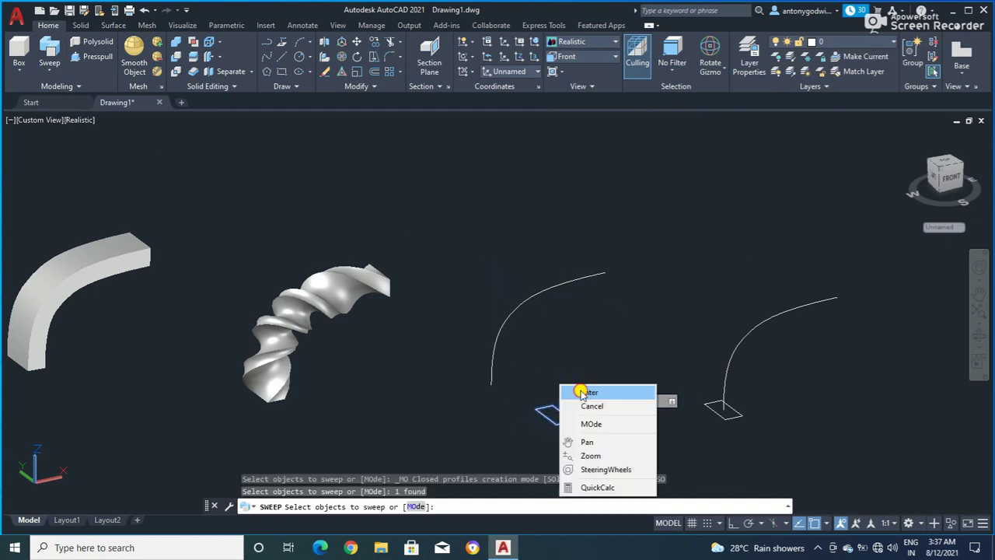
left_click(583, 393)
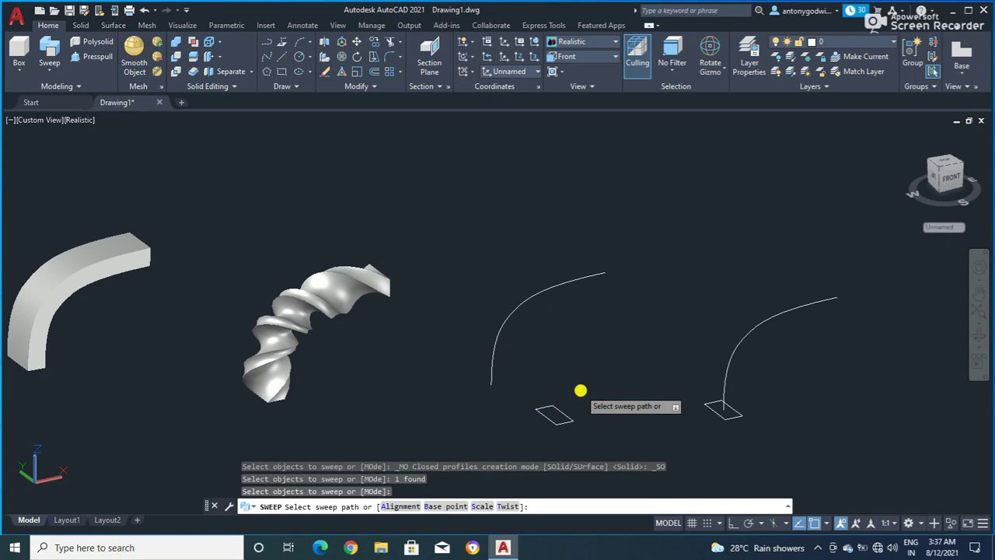
type("a")
key("Return")
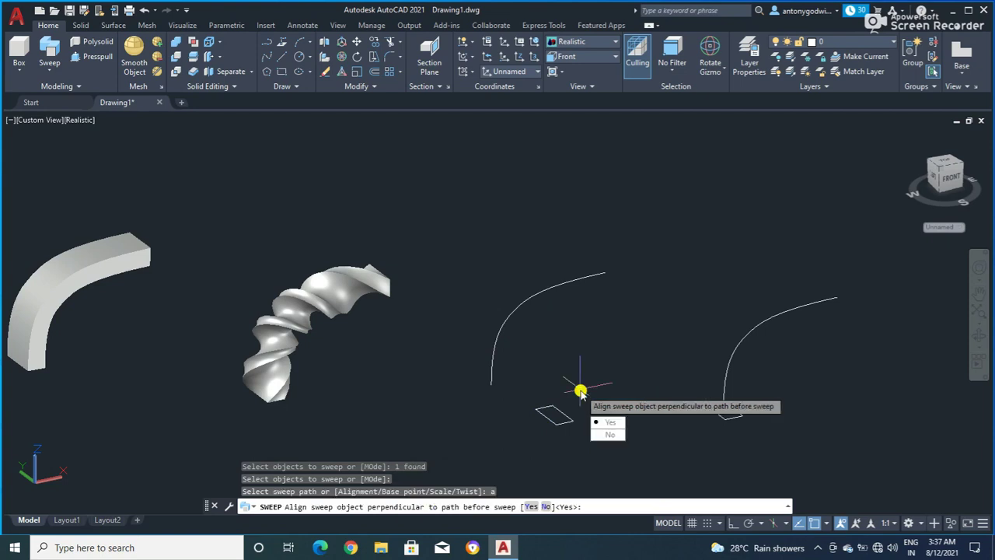
type("n")
key("Return")
type("b")
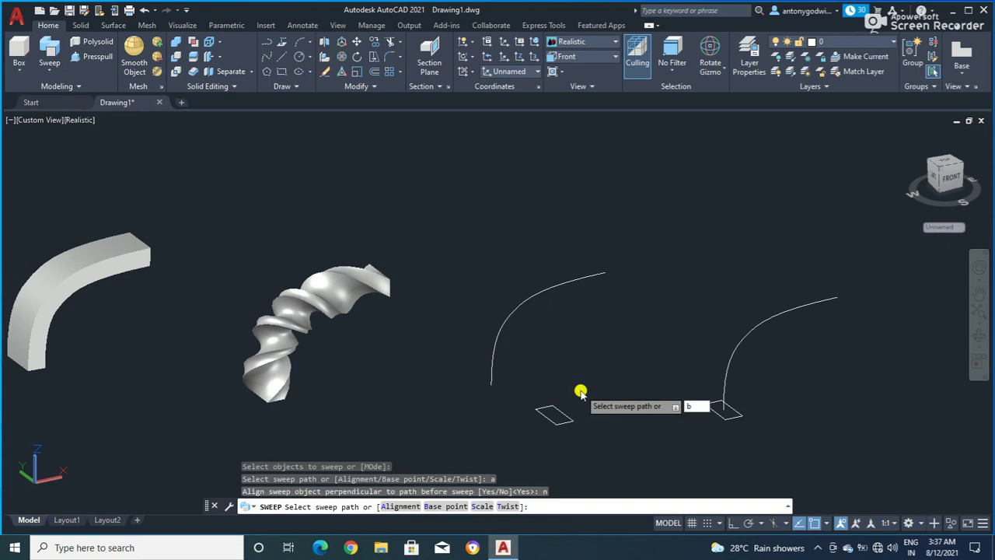
- Set the sweep base point on the rectangle and sweep it along the curve
key("Return")
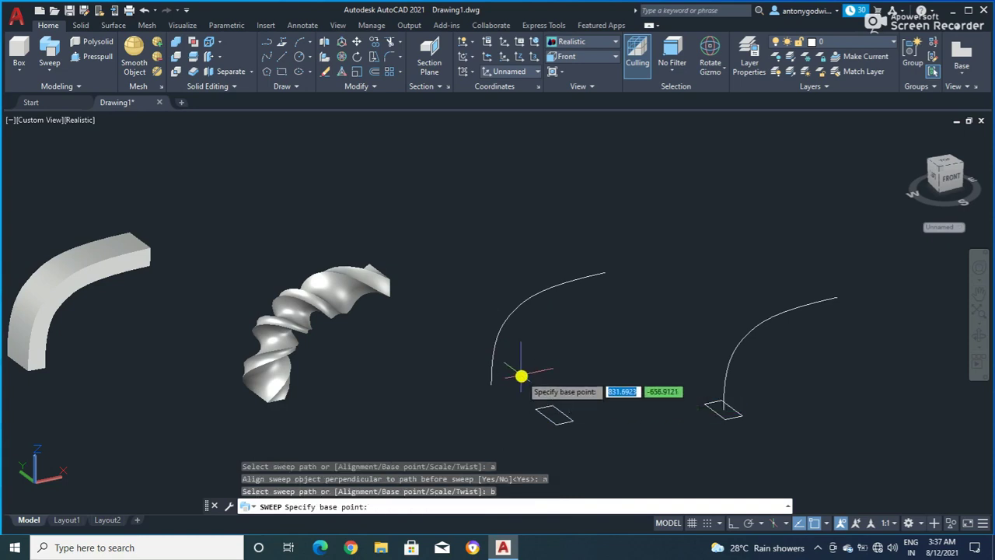
scroll(544, 408, "up", 1)
scroll(550, 410, "up", 2)
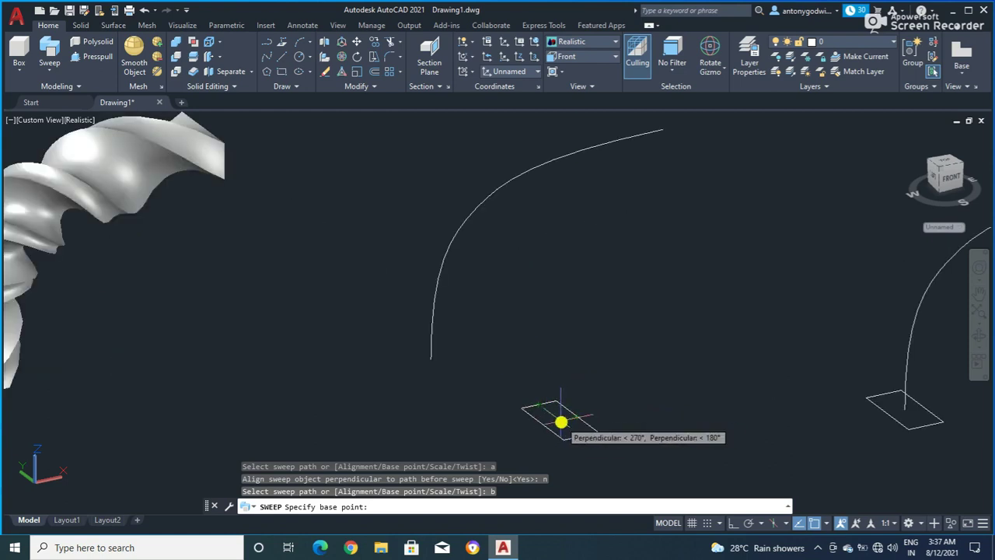
left_click(560, 422)
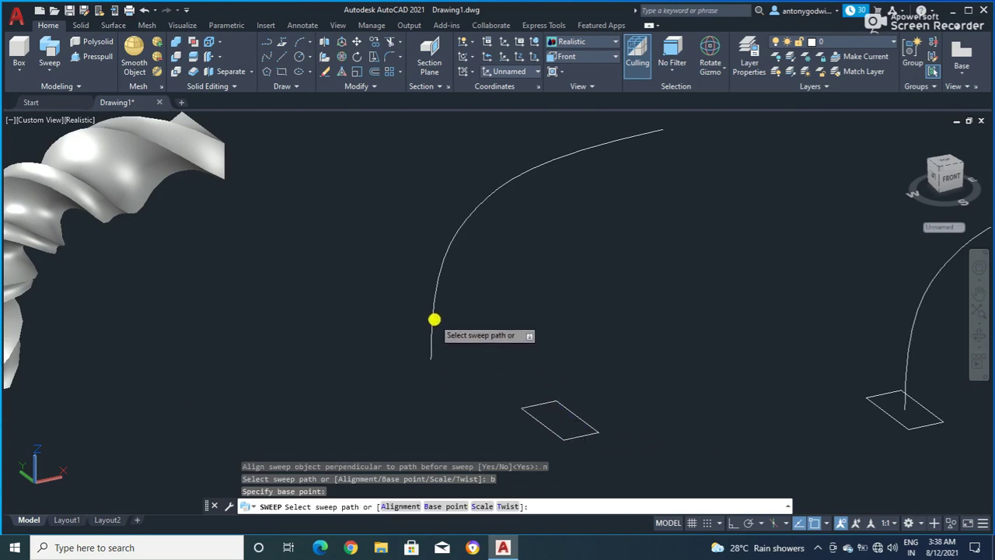
left_click(434, 319)
scroll(408, 367, "down", 2)
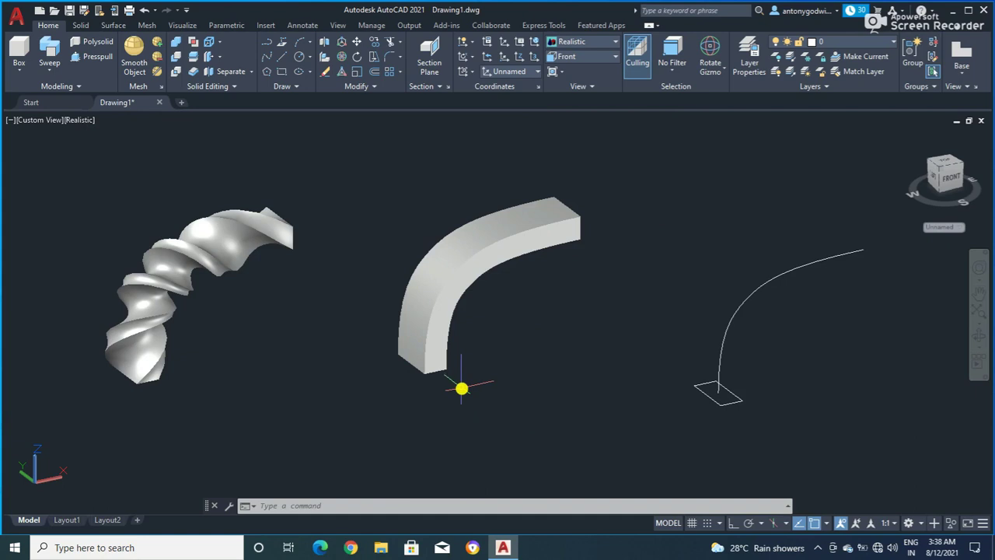
scroll(259, 368, "down", 2)
scroll(654, 385, "up", 2)
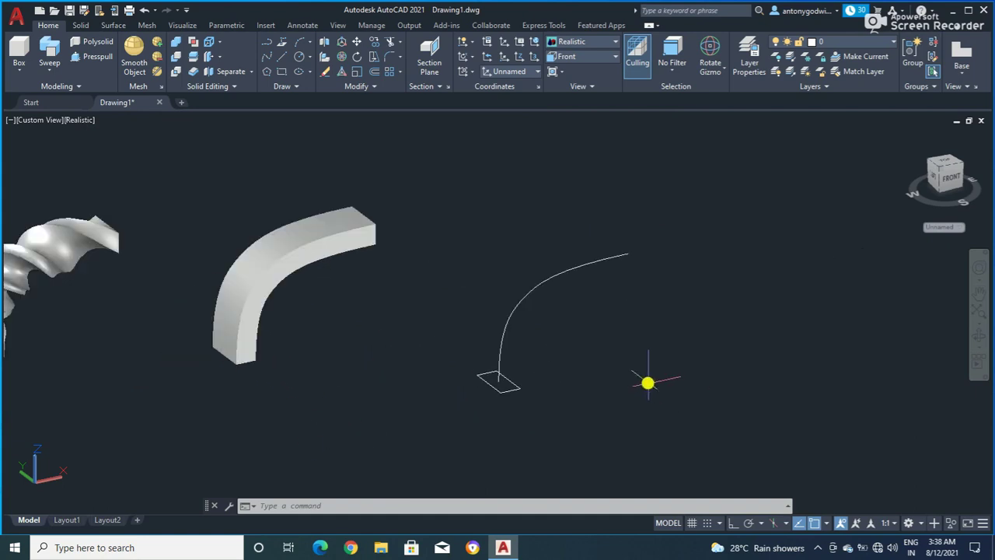
- Delete the last rectangle and try placing the UCS origin at the curve's lower end
left_click(474, 362)
left_click(555, 403)
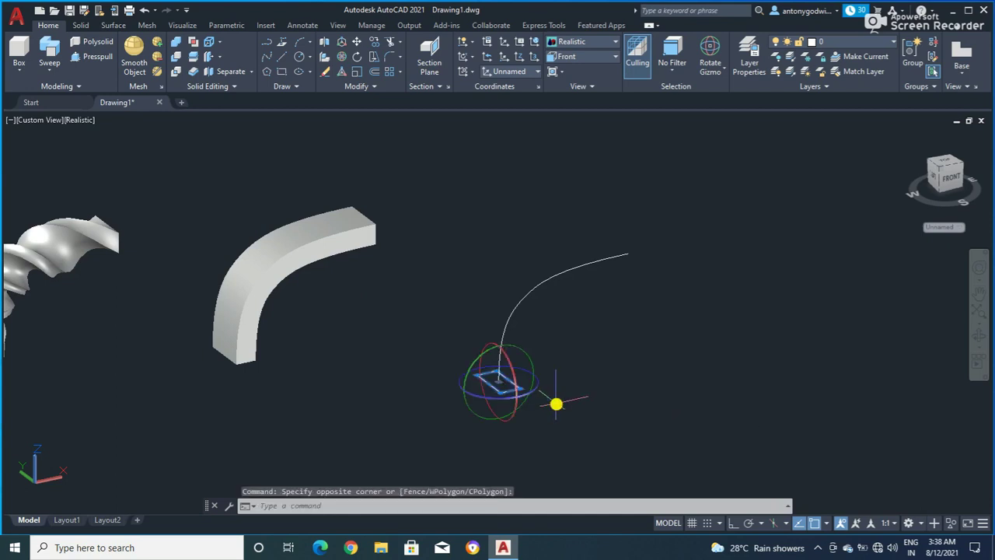
key("Delete")
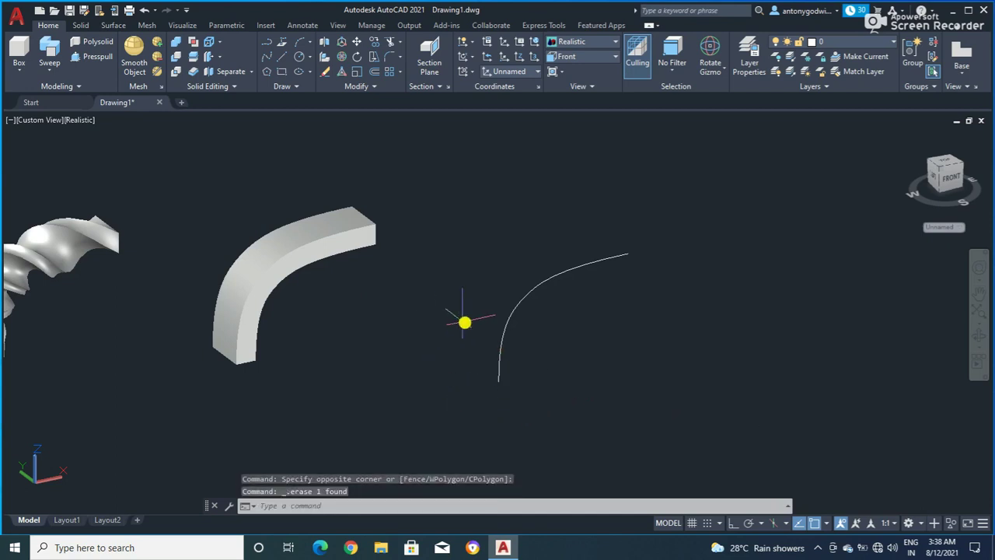
left_click(501, 59)
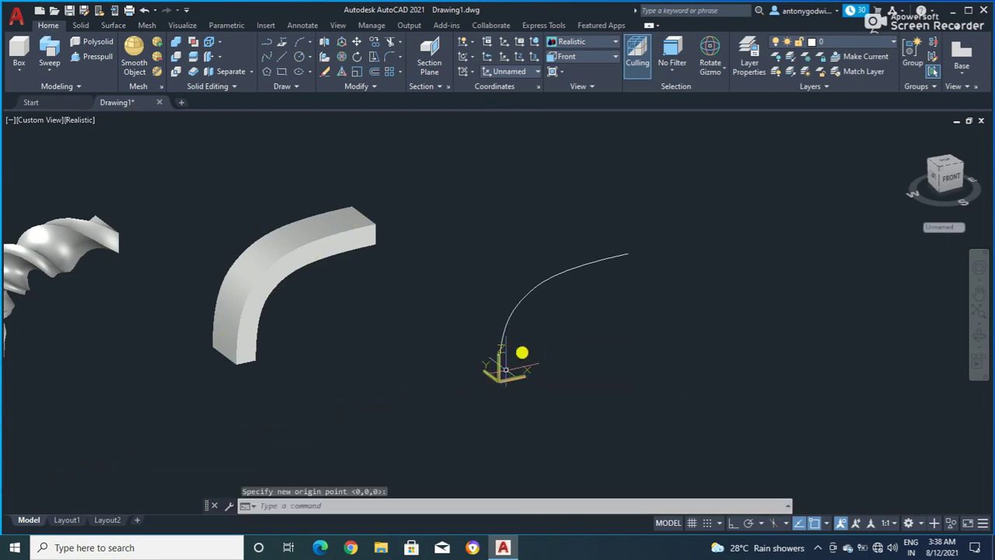
left_click(522, 353)
key("Escape")
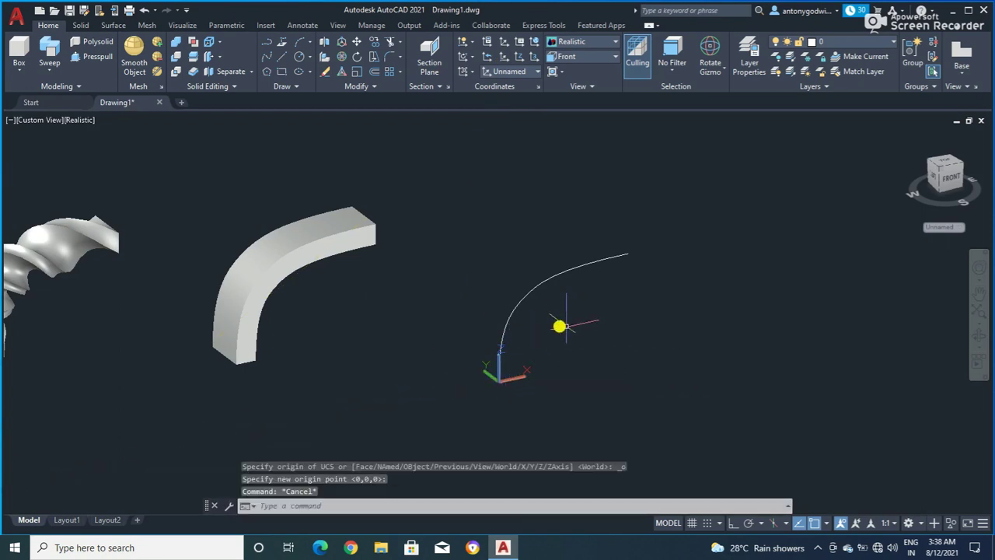
- Draw a small circle beside the curve's lower end
left_click(301, 61)
left_click(476, 388)
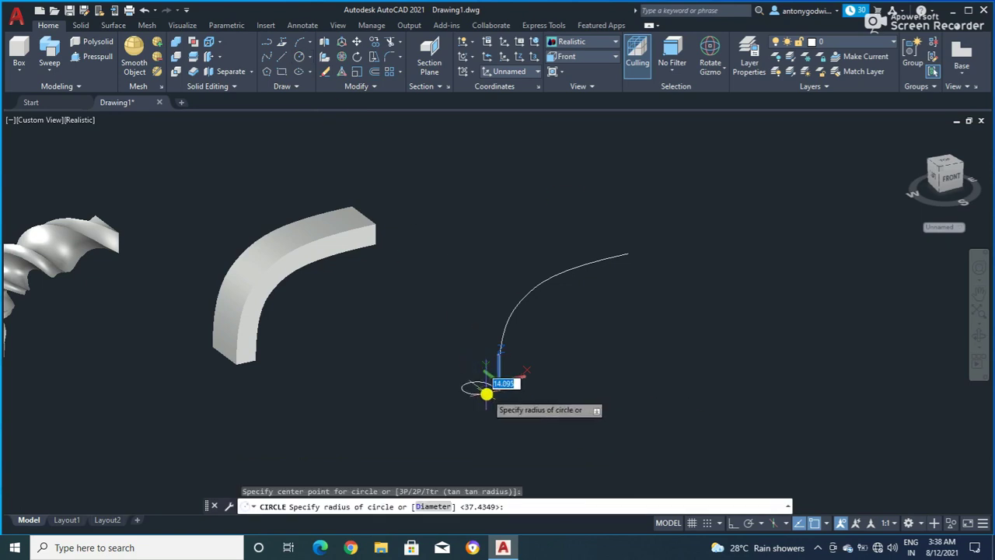
left_click(485, 392)
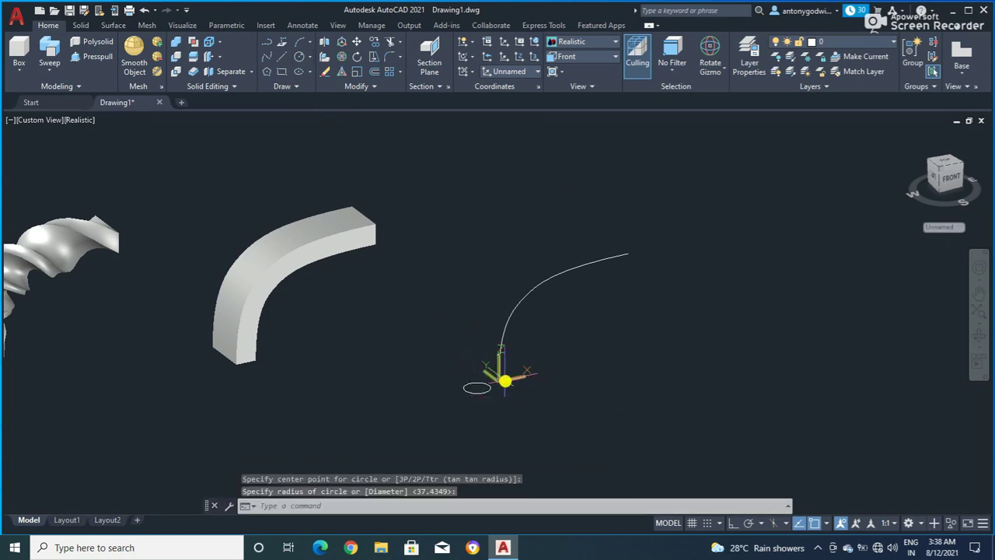
scroll(506, 381, "up", 3)
scroll(466, 365, "down", 2)
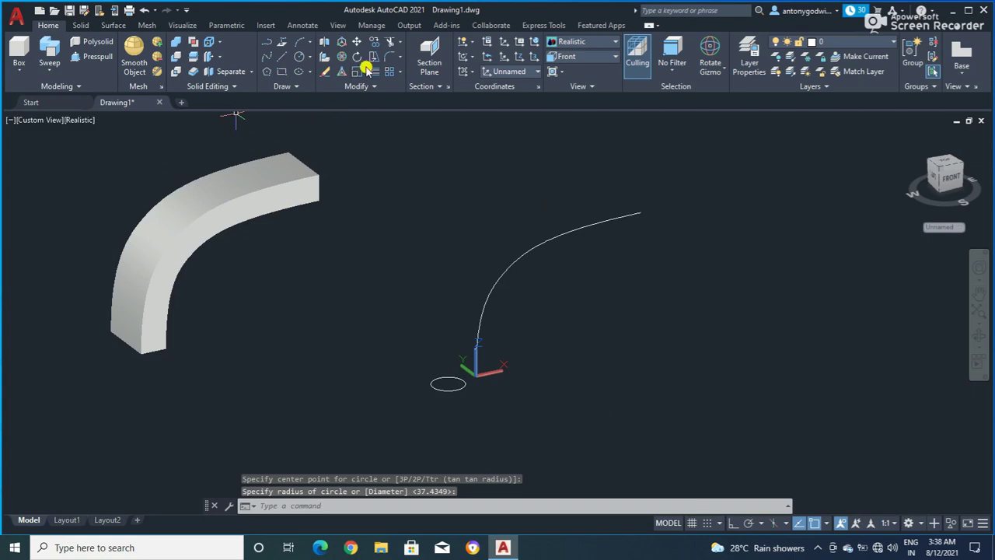
left_click(399, 71)
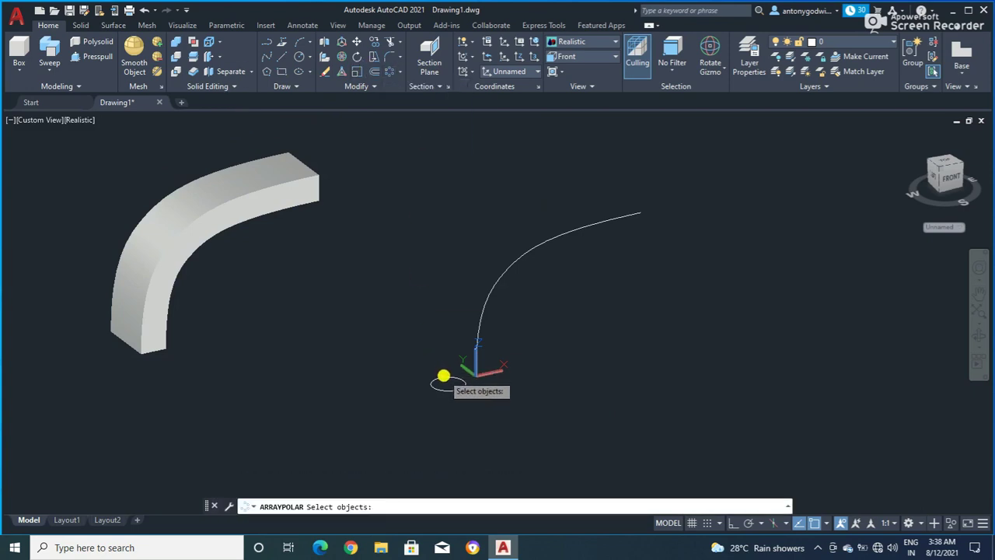
left_click(444, 377)
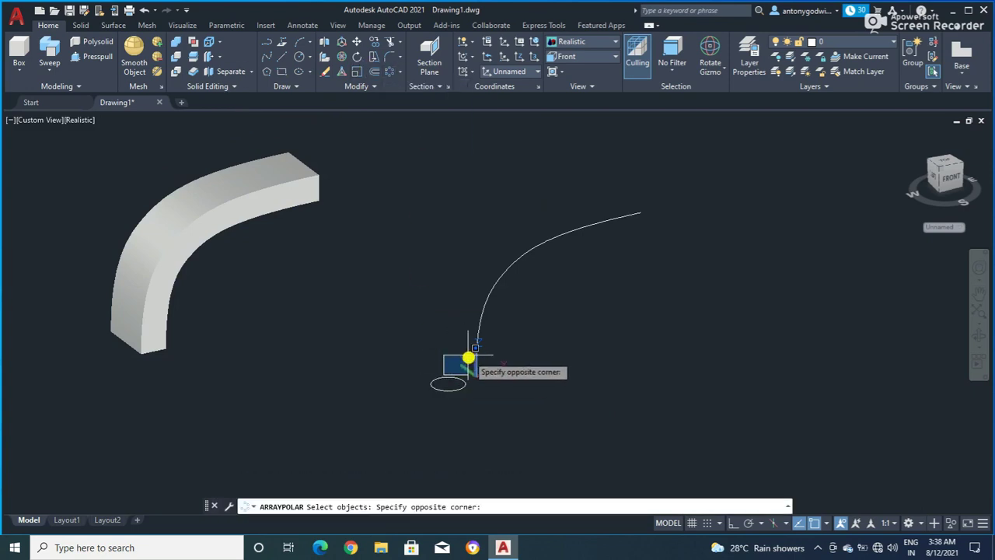
left_click(437, 380)
key("Return")
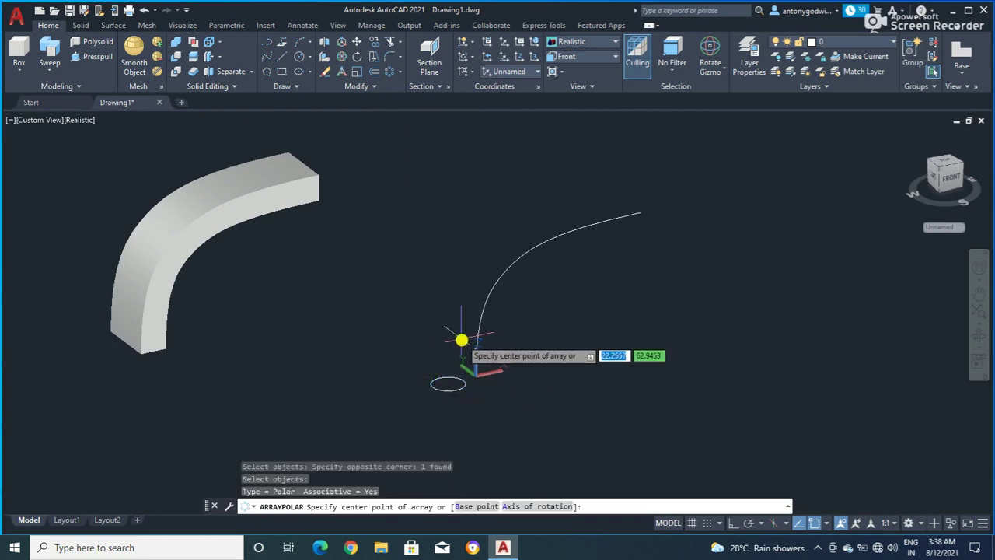
left_click(477, 379)
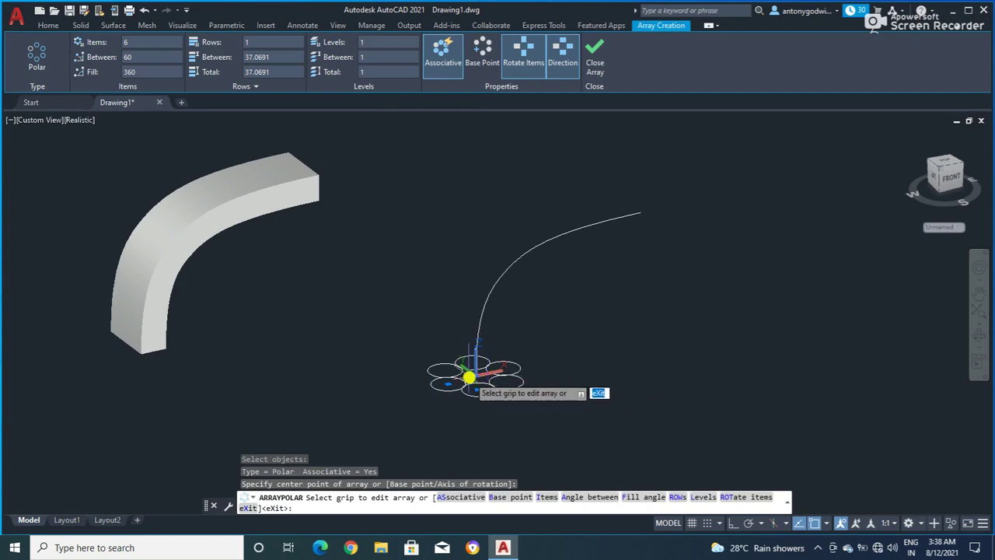
middle_click_drag(495, 389, 467, 433, "shift")
key("Escape")
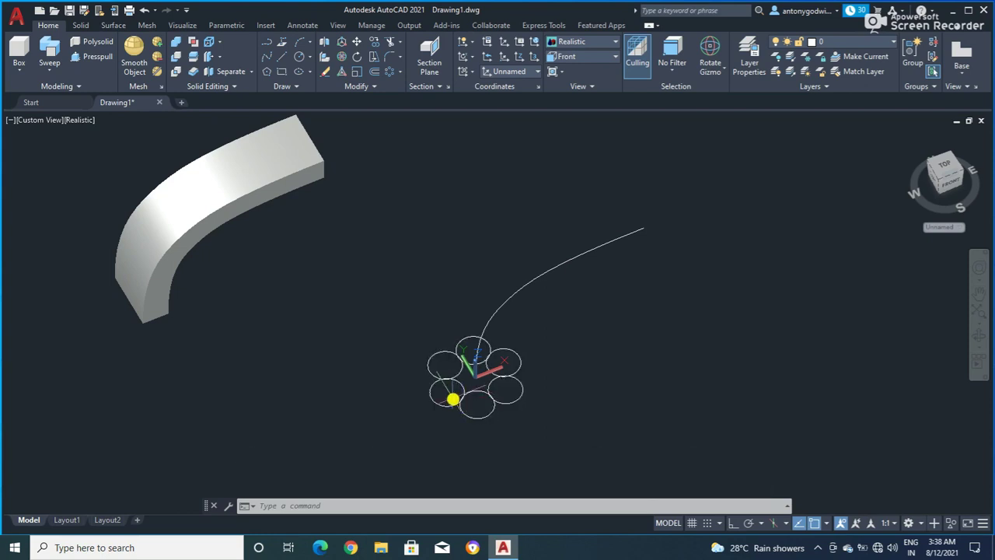
- Undo the six-circle array, enlarge the remaining circle by its grip, and begin a polar array
left_click(143, 13)
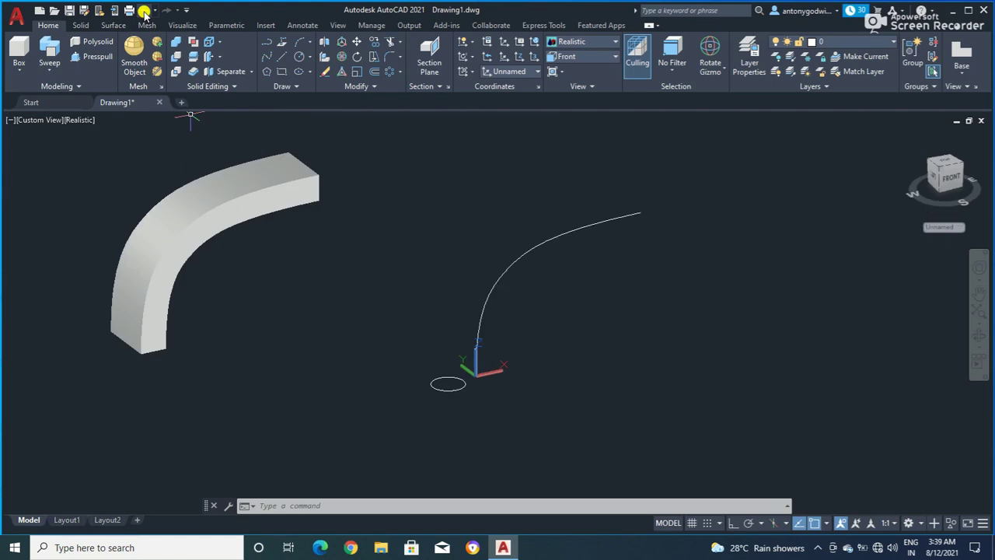
left_click(437, 379)
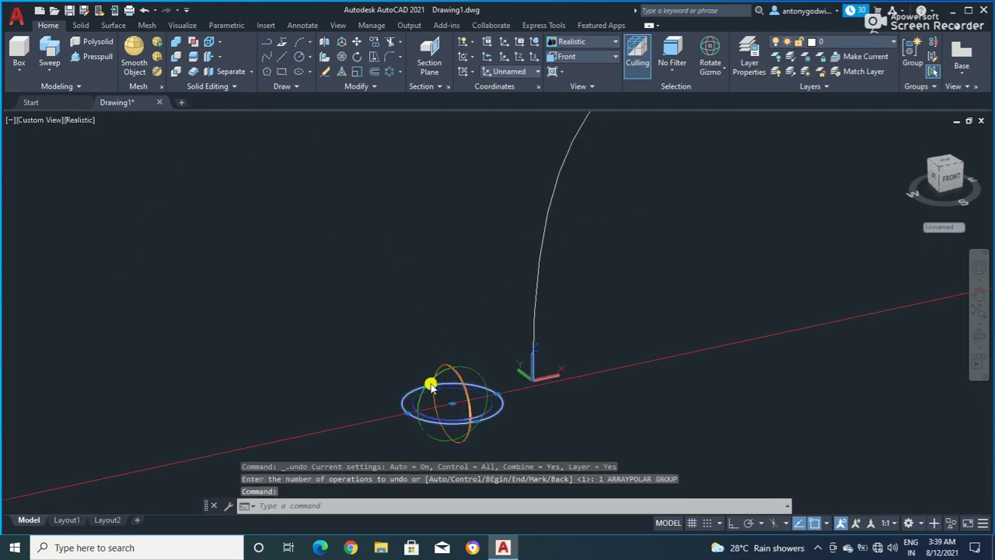
left_click(406, 412)
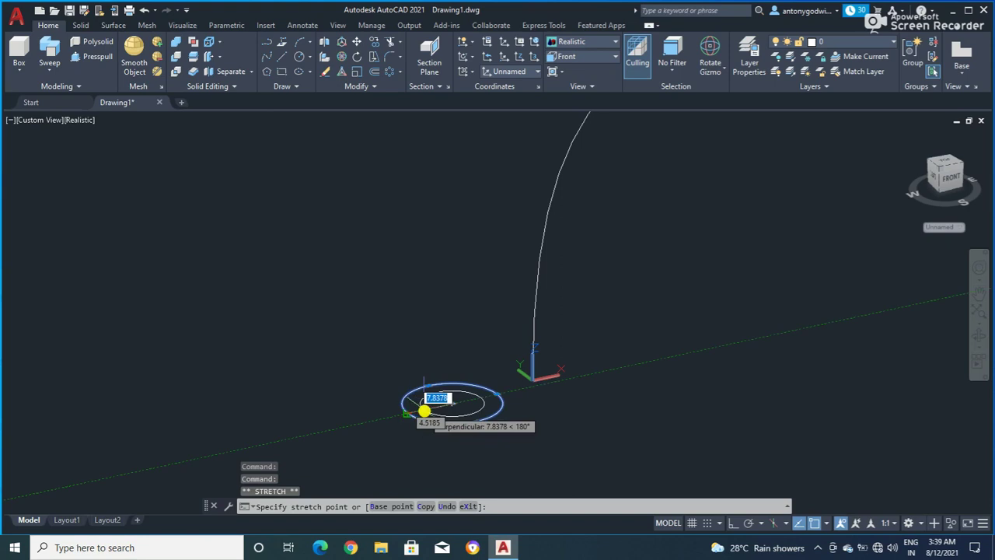
scroll(416, 411, "up", 5)
scroll(408, 412, "up", 2)
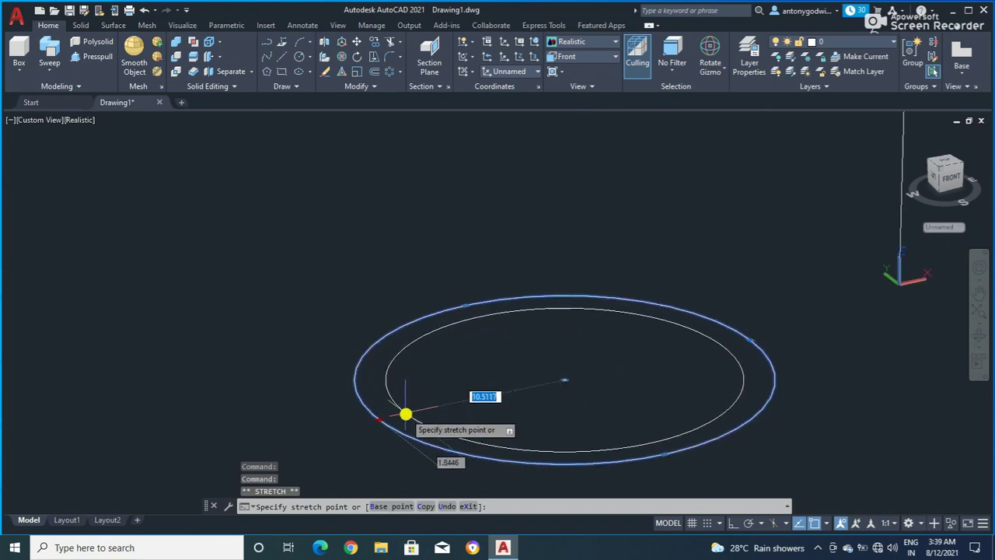
left_click(402, 414)
scroll(308, 311, "down", 4)
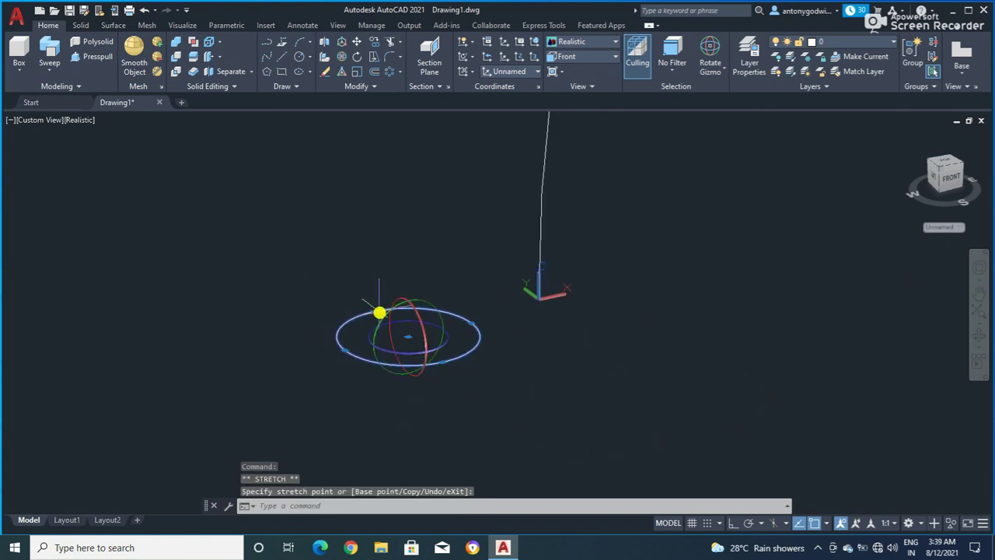
key("Escape")
left_click(390, 70)
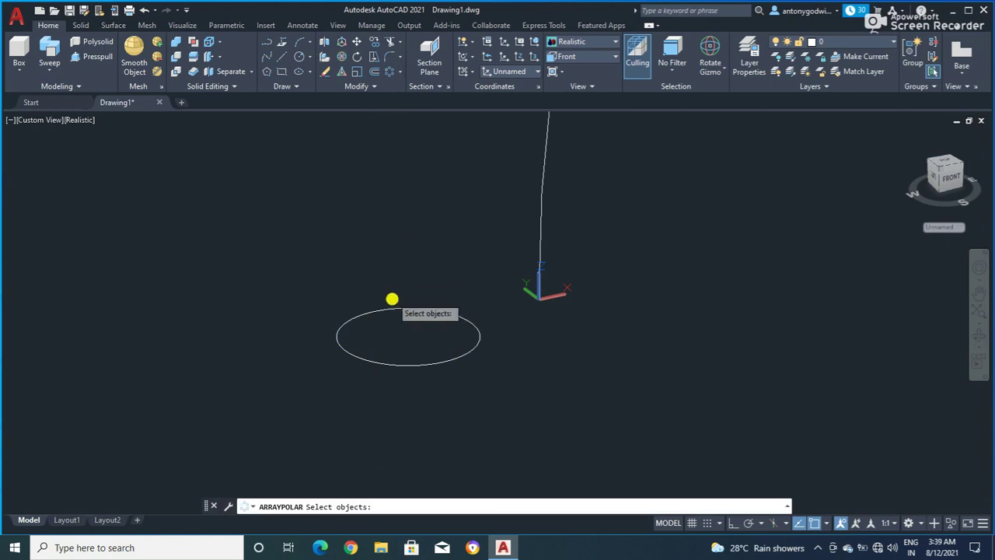
- Array the enlarged circle into a 360° polar ring of 6 items around the curve's base
left_click(394, 309)
key("Return")
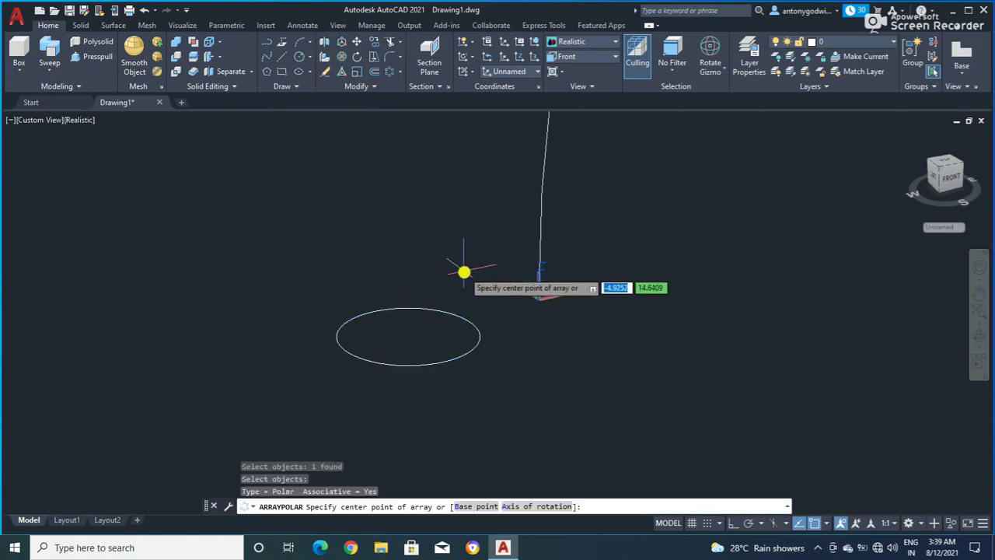
left_click(539, 295)
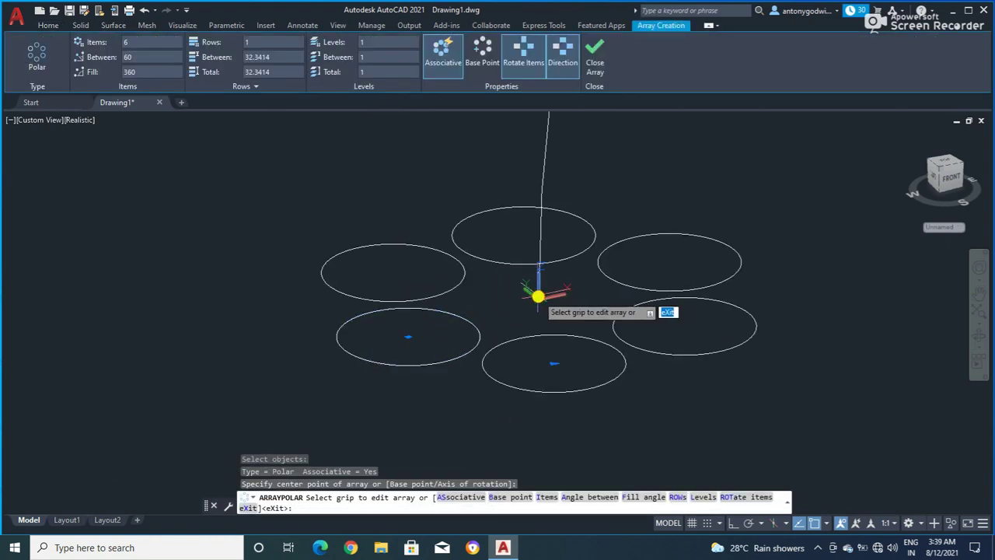
scroll(369, 327, "down", 4)
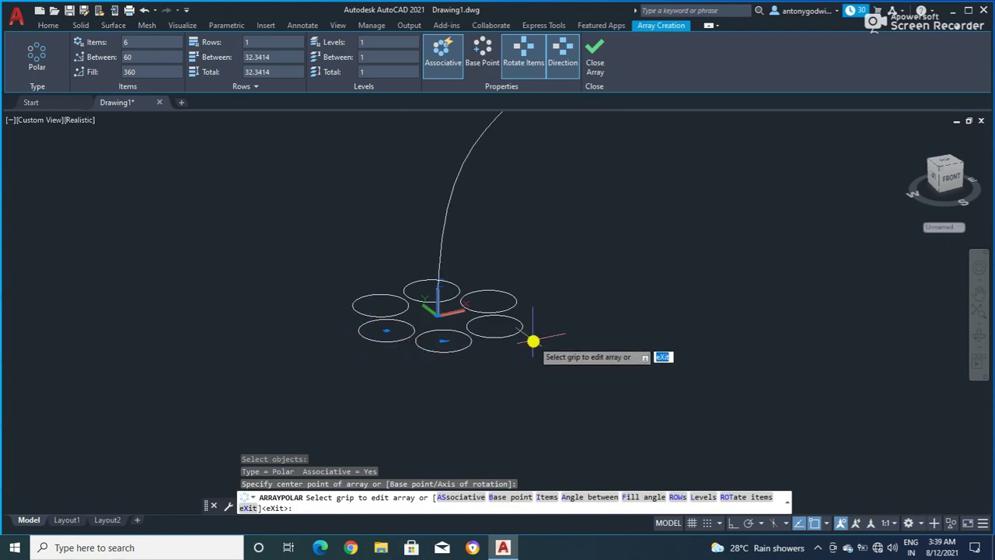
right_click(532, 340)
left_click(591, 95)
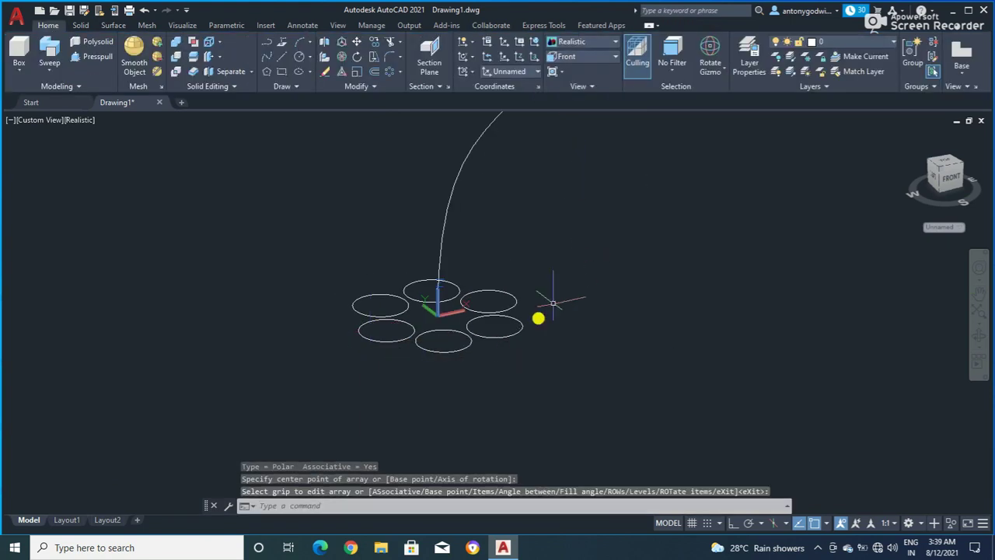
scroll(398, 370, "down", 2)
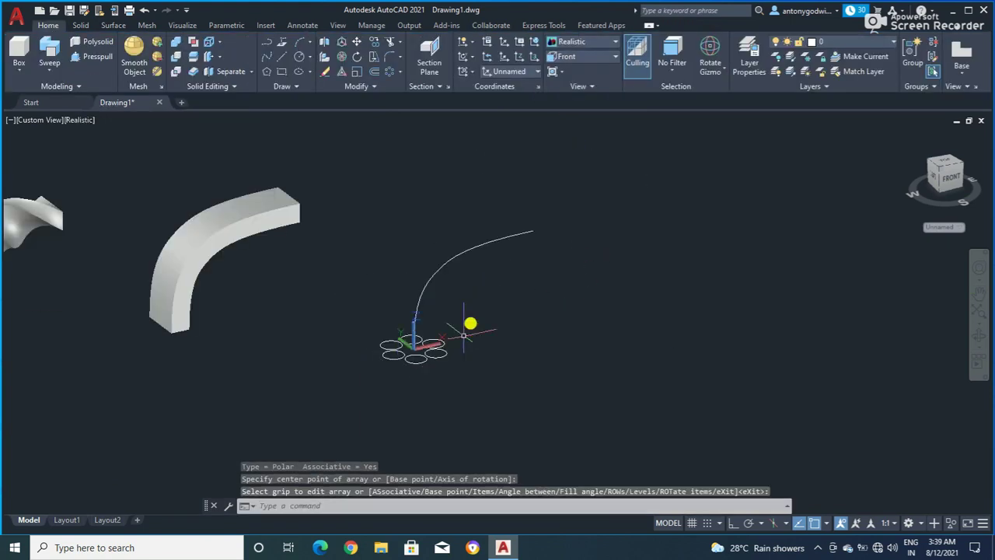
scroll(466, 315, "down", 1)
type("ex")
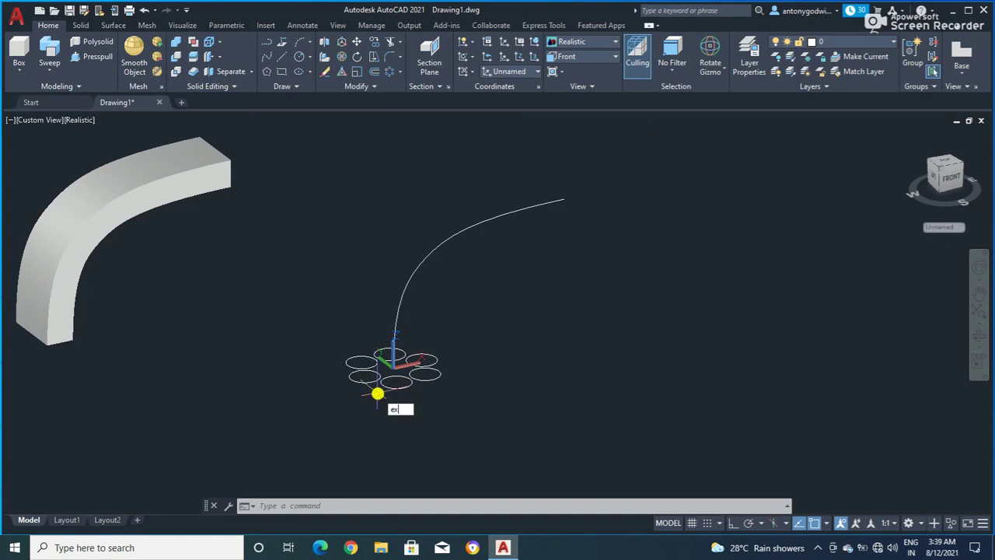
- Explode the six-circle polar array into separate circles ringing the curve's base
type("p")
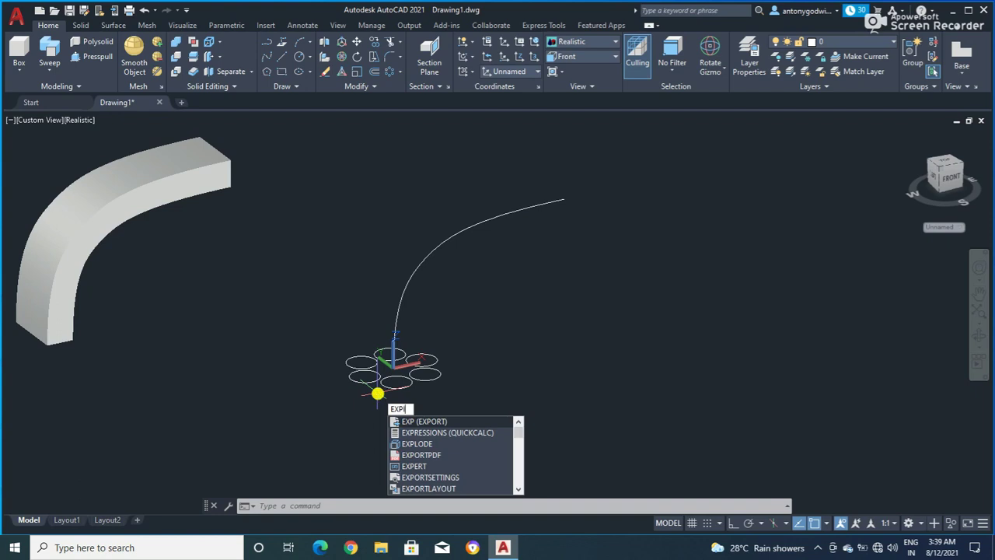
type("l")
key("Return")
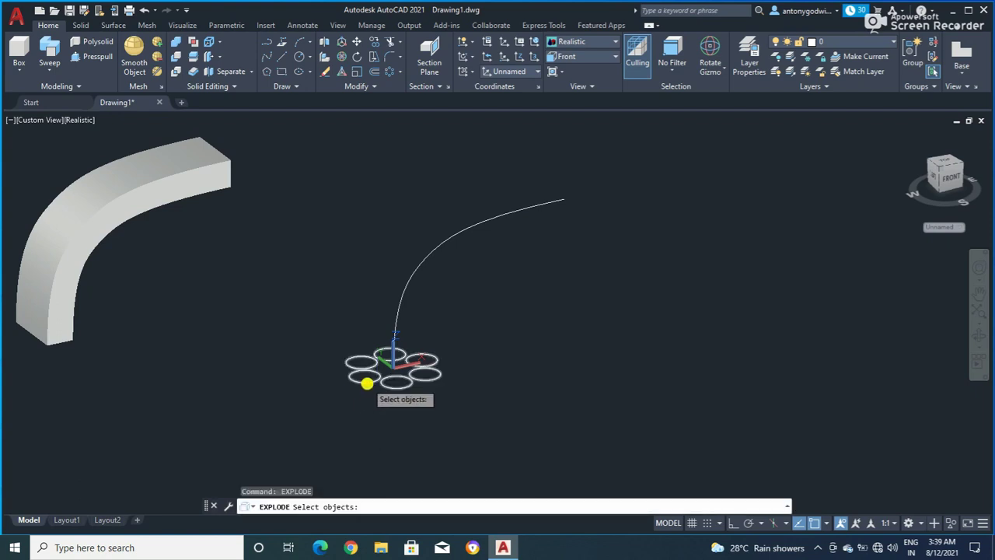
left_click(367, 382)
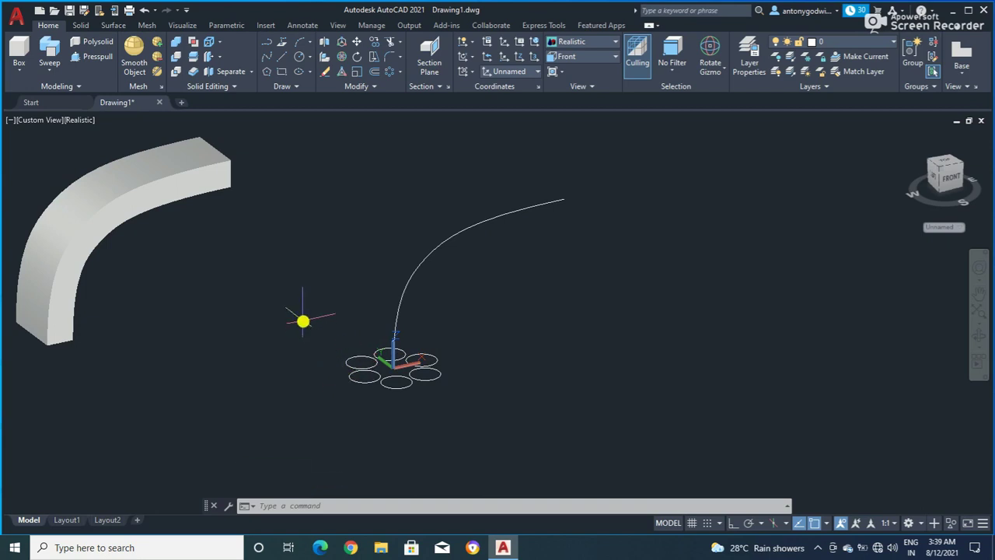
left_click(279, 324)
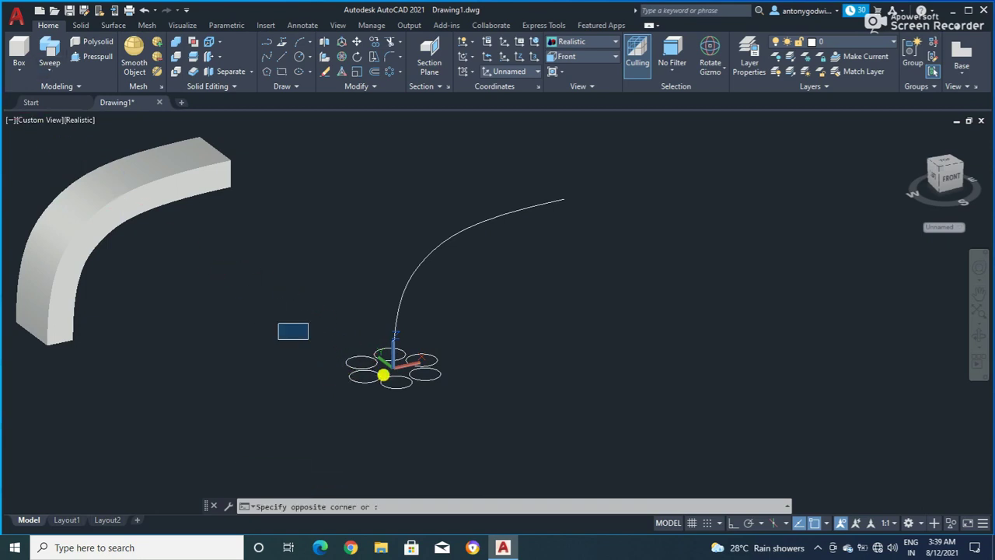
left_click(487, 404)
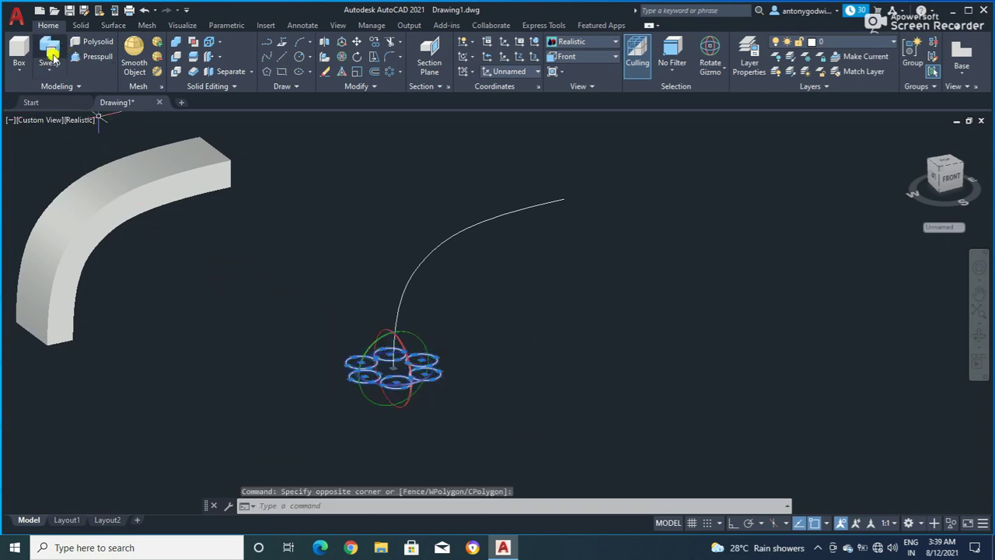
key("Escape")
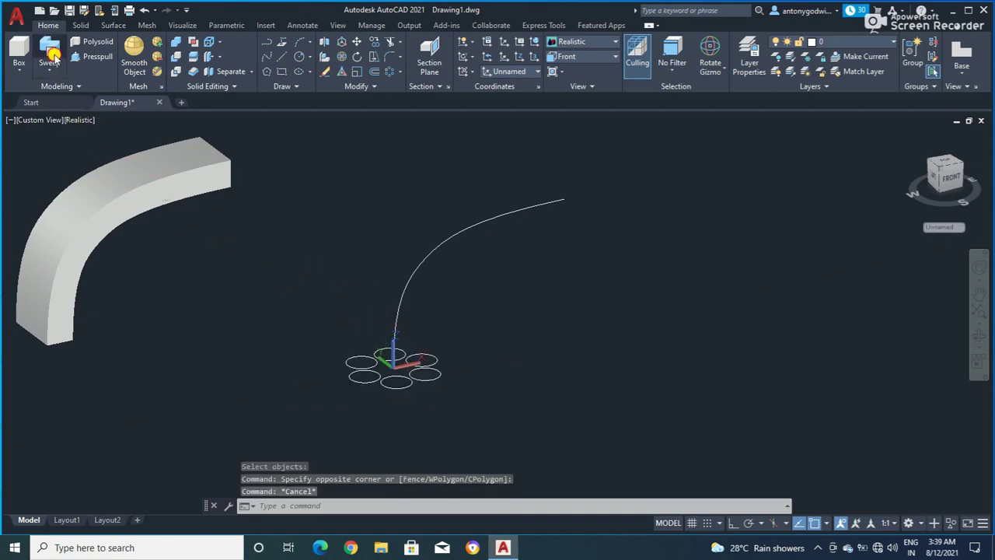
left_click(51, 54)
left_click(317, 333)
left_click(488, 417)
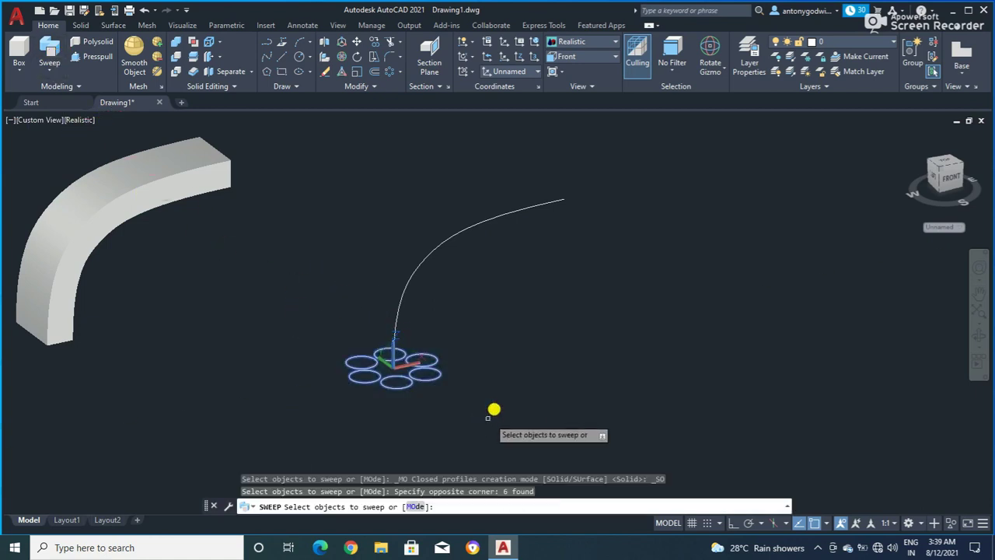
right_click(484, 323)
left_click(505, 331)
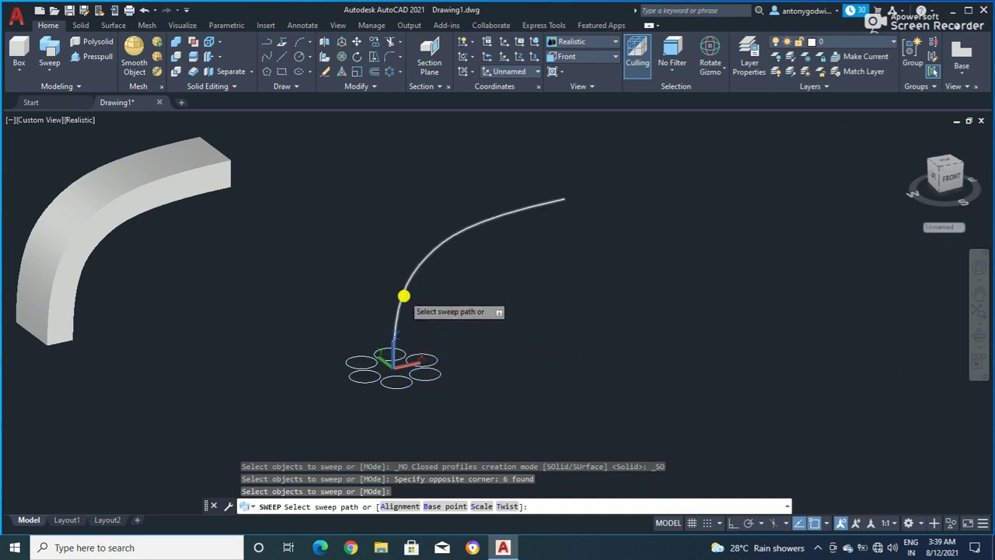
left_click(404, 292)
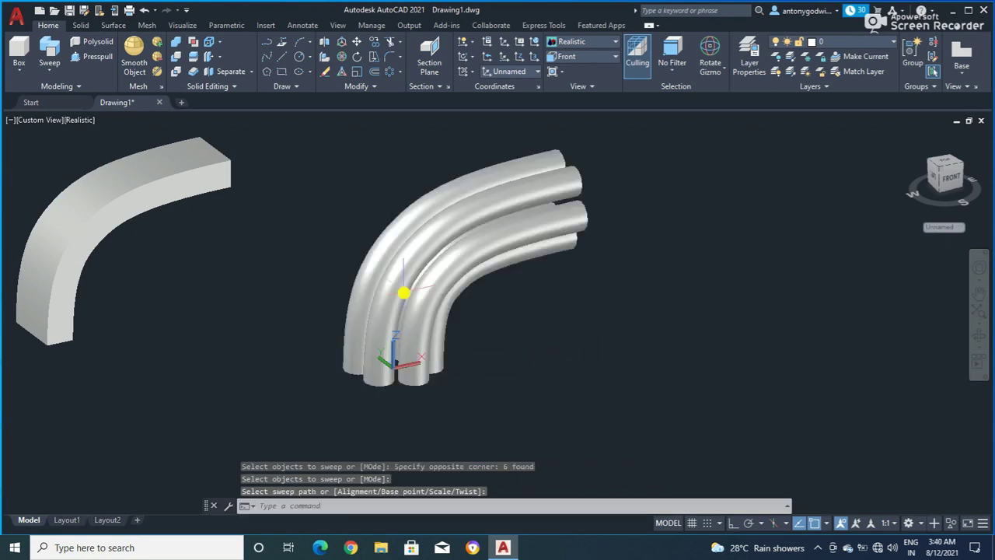
mouse_move(558, 379)
middle_mouse_down("shift")
mouse_move(473, 337)
mouse_move(420, 280)
mouse_move(477, 339)
mouse_move(535, 371)
middle_mouse_up("shift")
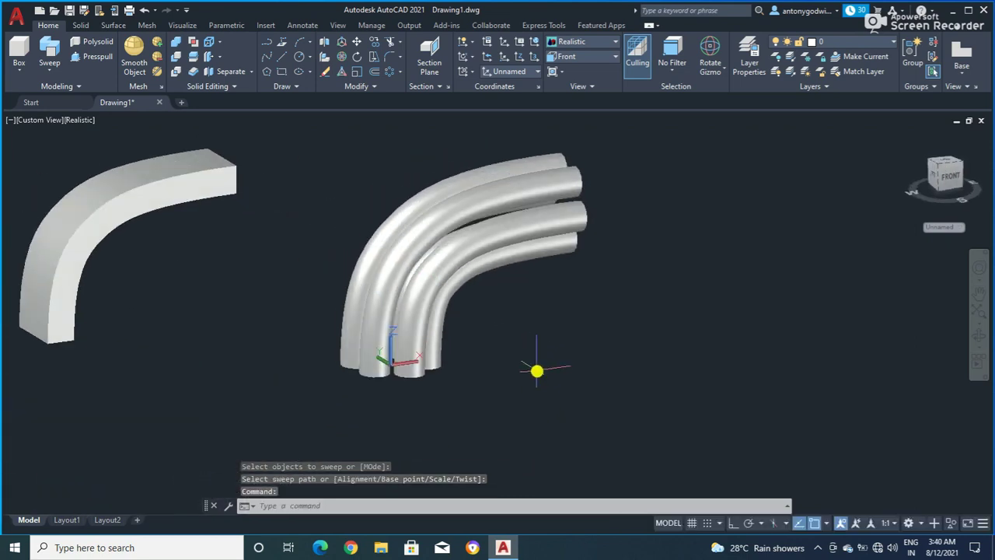
left_click(144, 12)
left_click(144, 12)
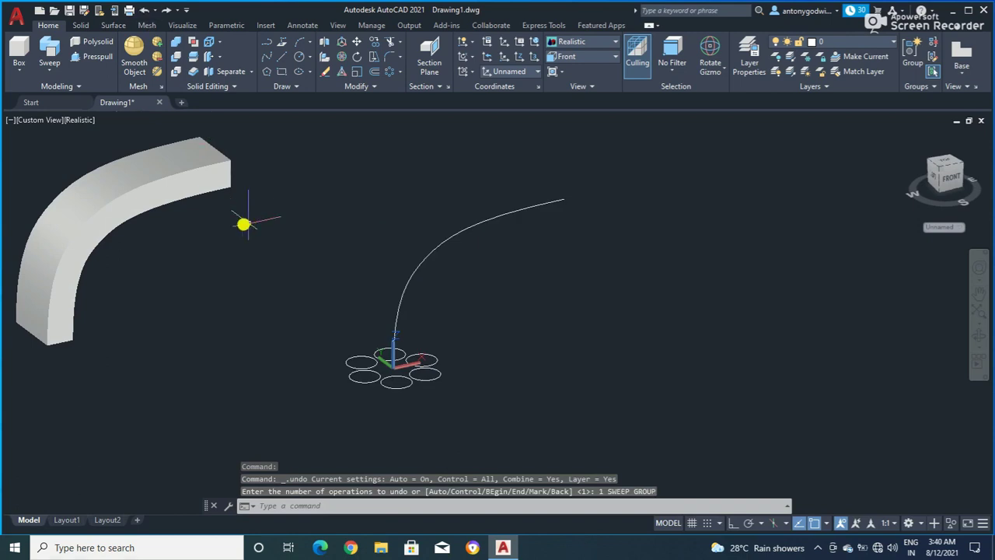
- Use the six window-selected circles as profiles and sweep them along the spline with a 720° twist
left_click(50, 51)
left_click(316, 336)
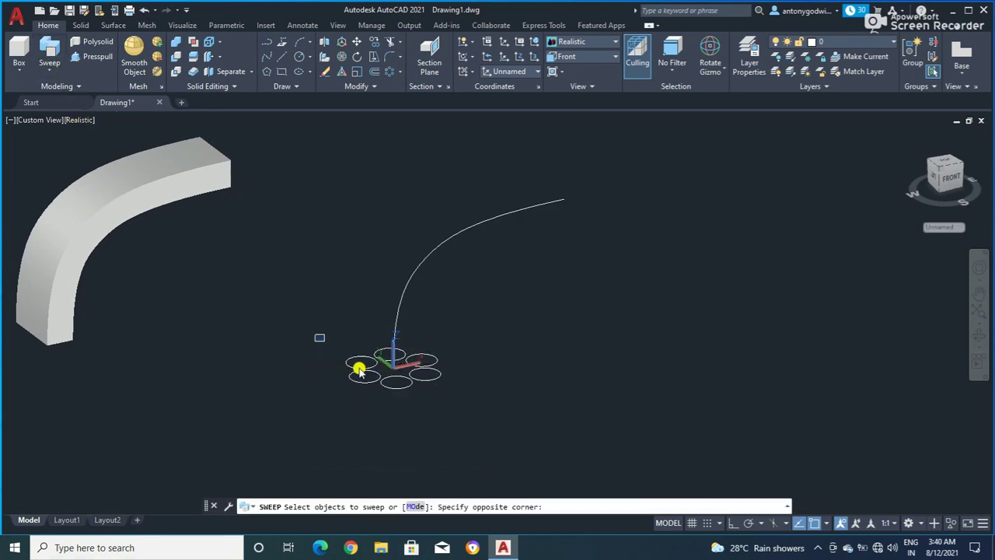
left_click(506, 411)
right_click(490, 319)
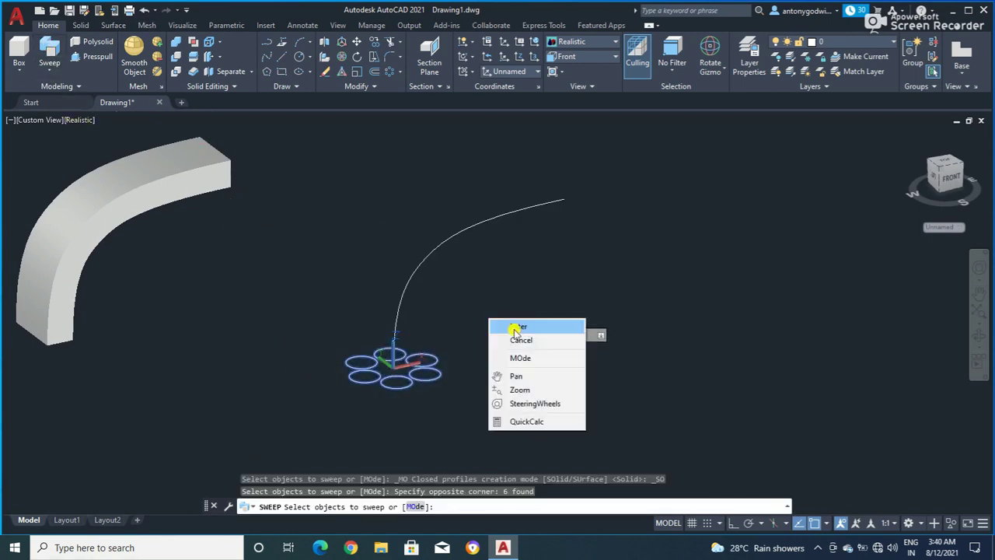
left_click(518, 327)
type("t")
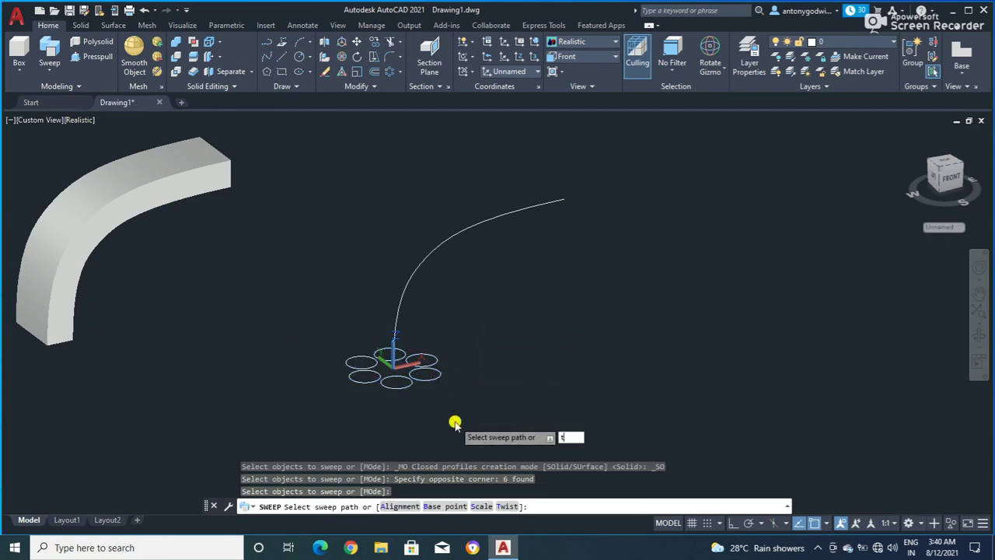
key("Return")
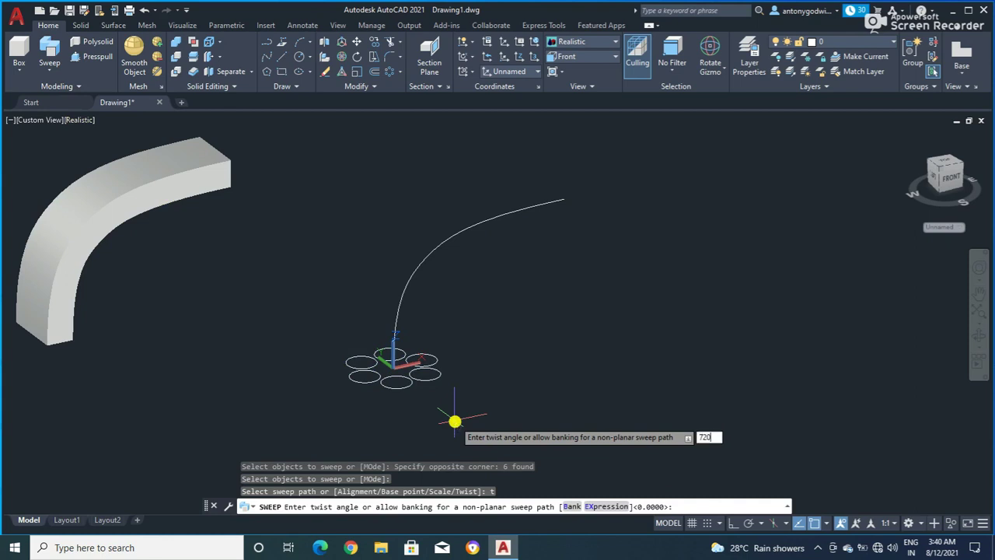
key("Return")
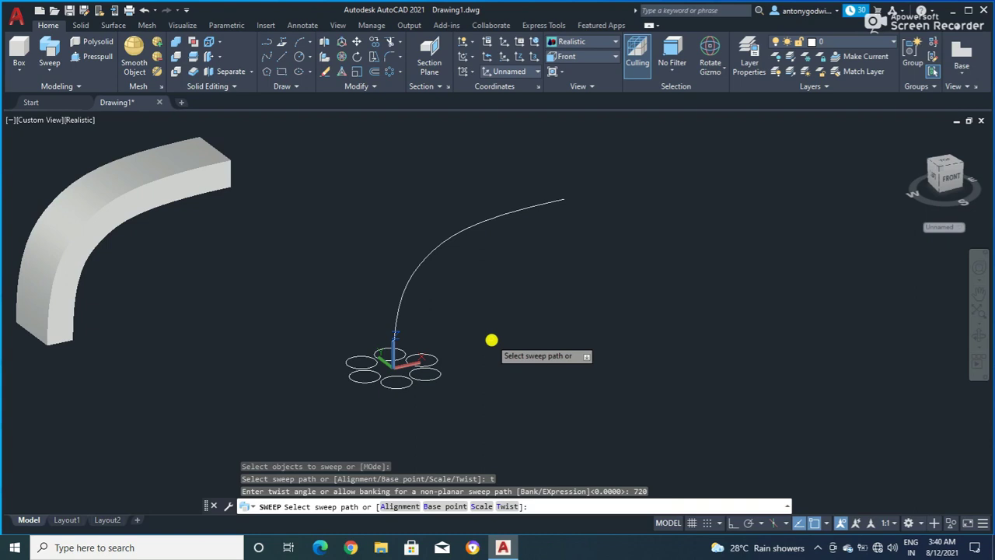
left_click(410, 283)
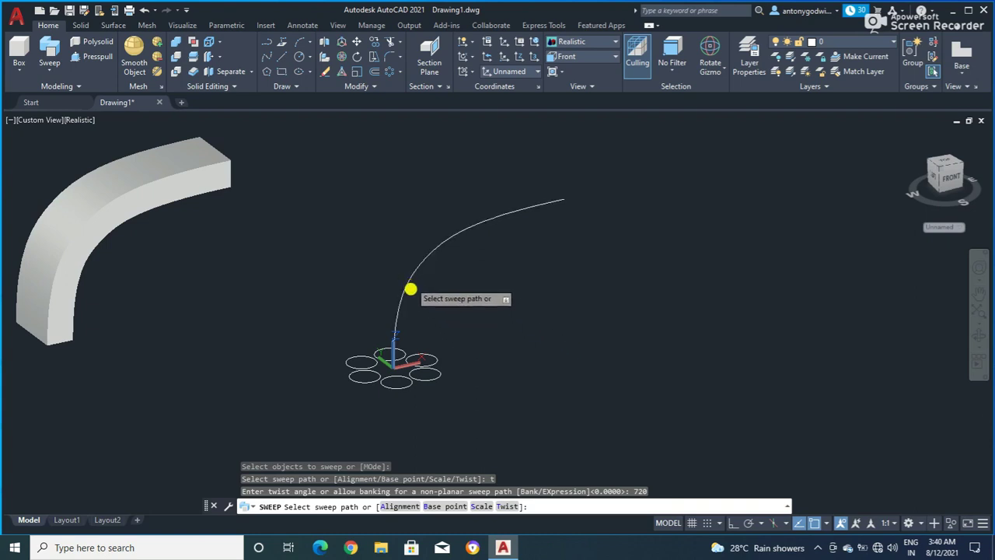
left_click(410, 289)
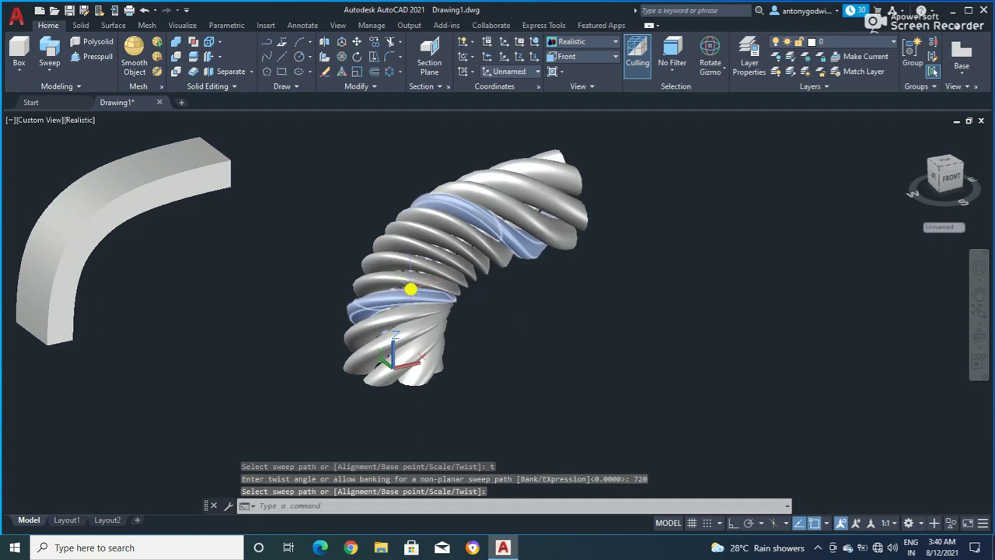
mouse_move(485, 334)
middle_mouse_down("shift")
mouse_move(395, 198)
mouse_move(349, 252)
mouse_move(340, 280)
mouse_move(389, 298)
mouse_move(471, 301)
mouse_move(503, 275)
mouse_move(513, 247)
mouse_move(494, 201)
middle_mouse_up("shift")
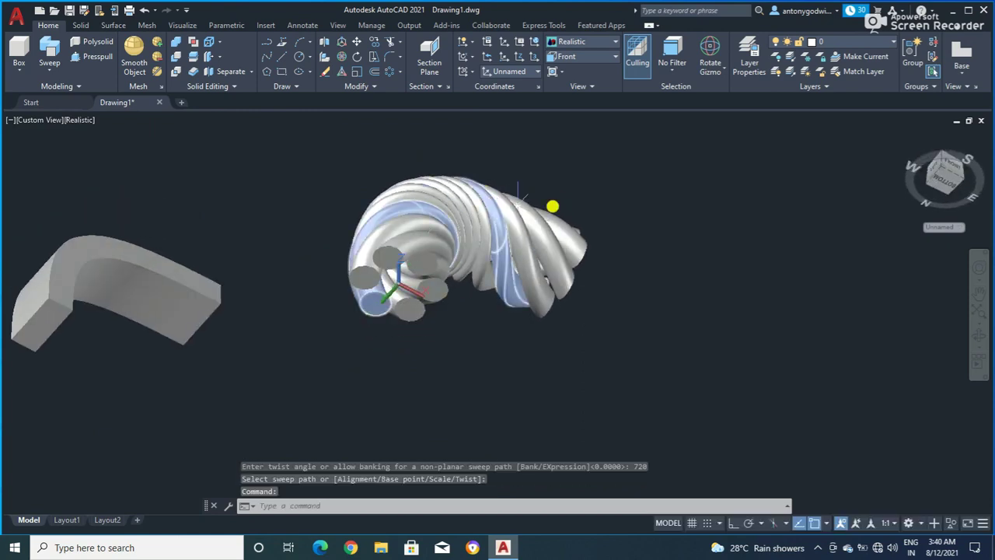
mouse_move(451, 275)
middle_mouse_down("shift")
mouse_move(413, 329)
mouse_move(407, 362)
mouse_move(465, 394)
mouse_move(518, 351)
mouse_move(514, 284)
mouse_move(542, 275)
mouse_move(482, 333)
mouse_move(374, 337)
mouse_move(391, 401)
middle_mouse_up("shift")
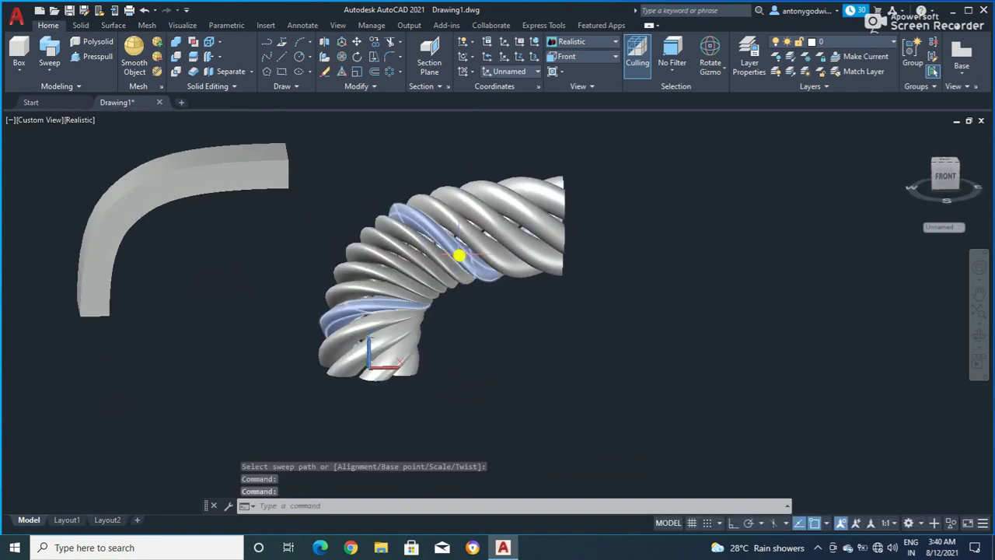
mouse_move(529, 227)
middle_mouse_down("shift")
mouse_move(497, 269)
mouse_move(484, 251)
mouse_move(513, 248)
middle_mouse_up("shift")
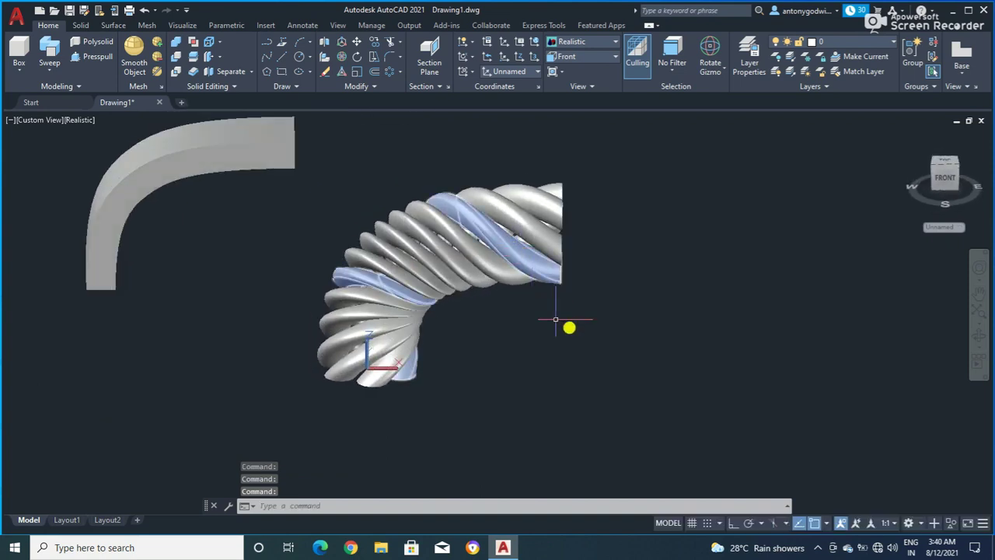
scroll(607, 344, "down", 3)
scroll(609, 345, "down", 3)
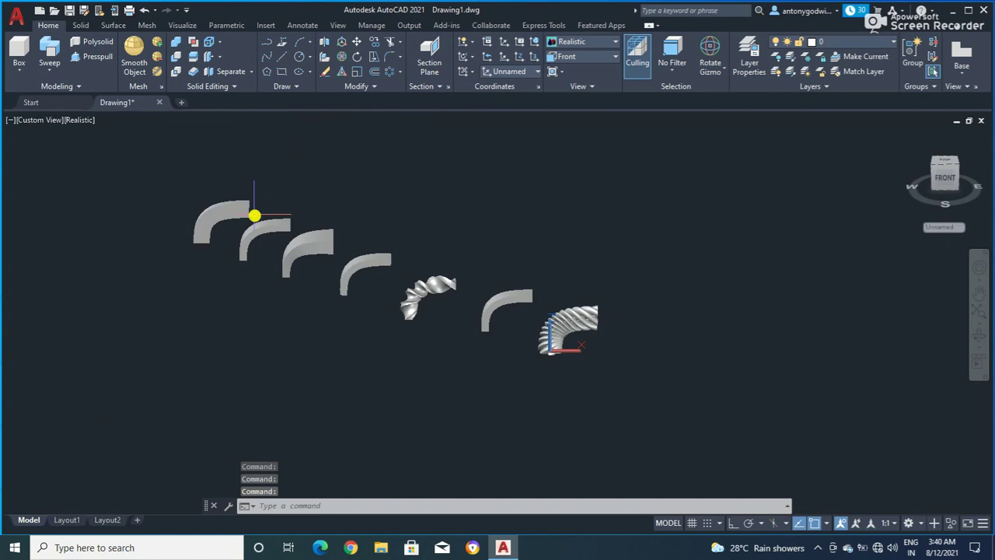
scroll(253, 216, "up", 2)
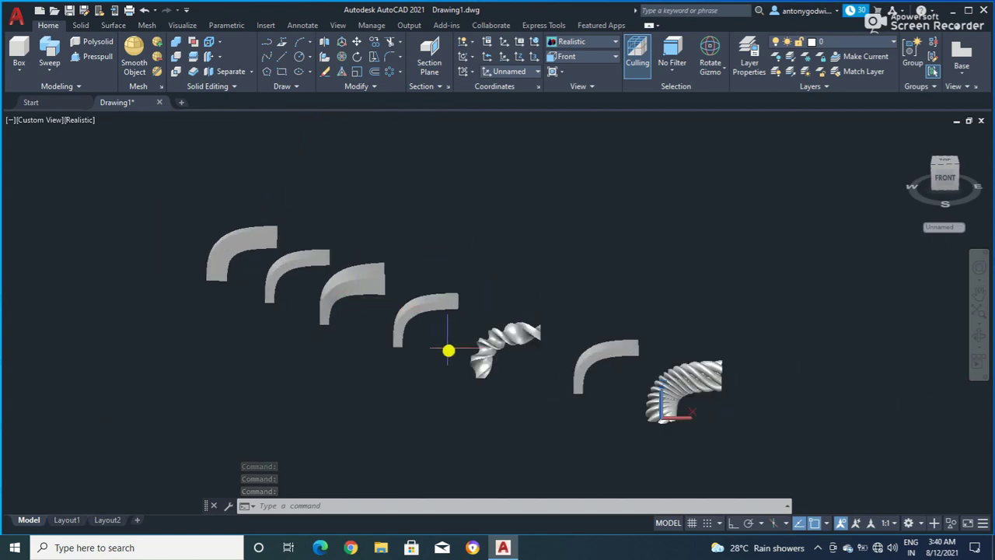
mouse_move(456, 350)
middle_mouse_down("shift")
mouse_move(513, 272)
mouse_move(544, 339)
middle_mouse_up("shift")
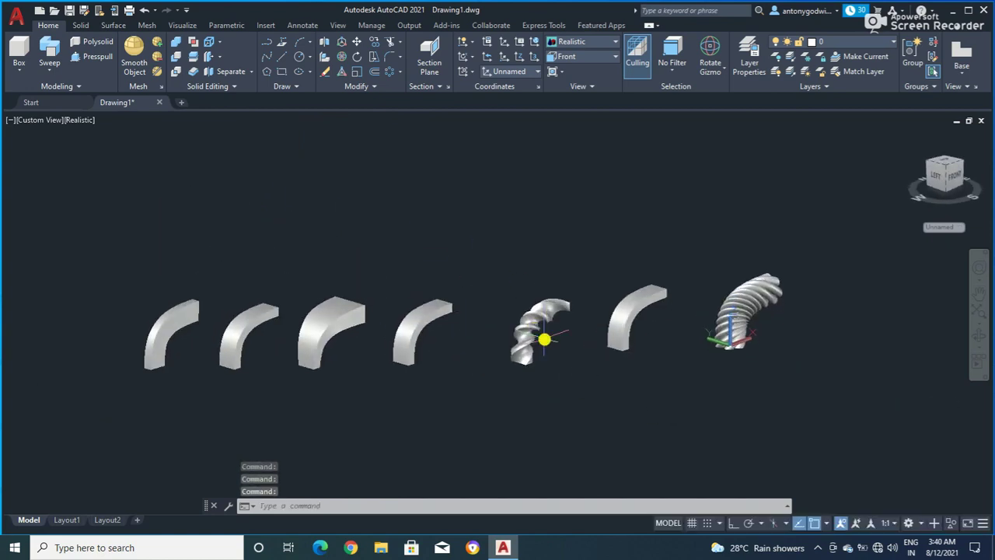